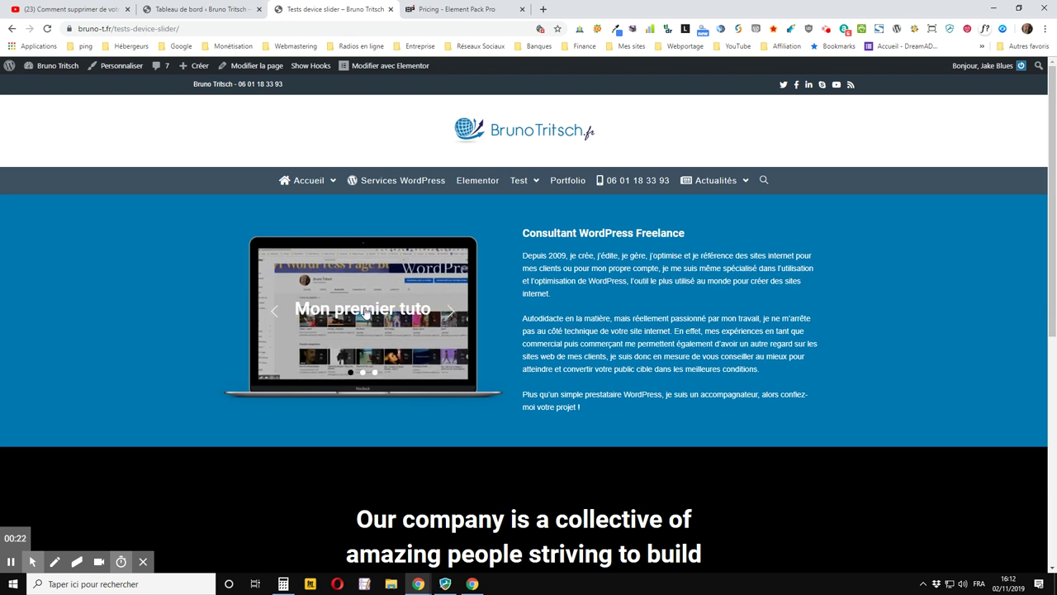
- Leave the Tests device slider page and switch to the WordPress dashboard (Tableau de bord)
mouse_move(364, 311)
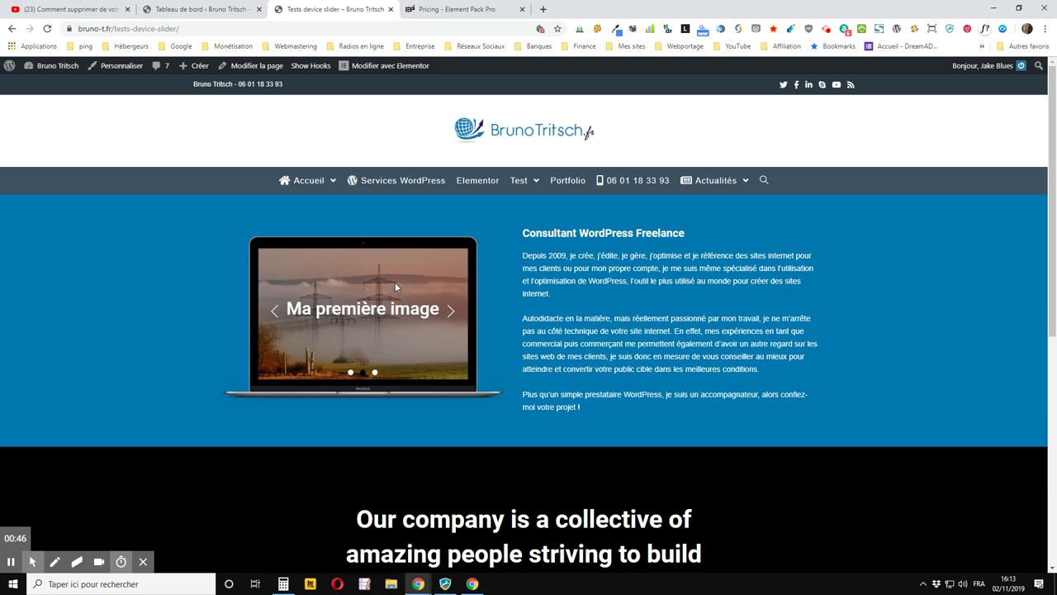
left_click(202, 10)
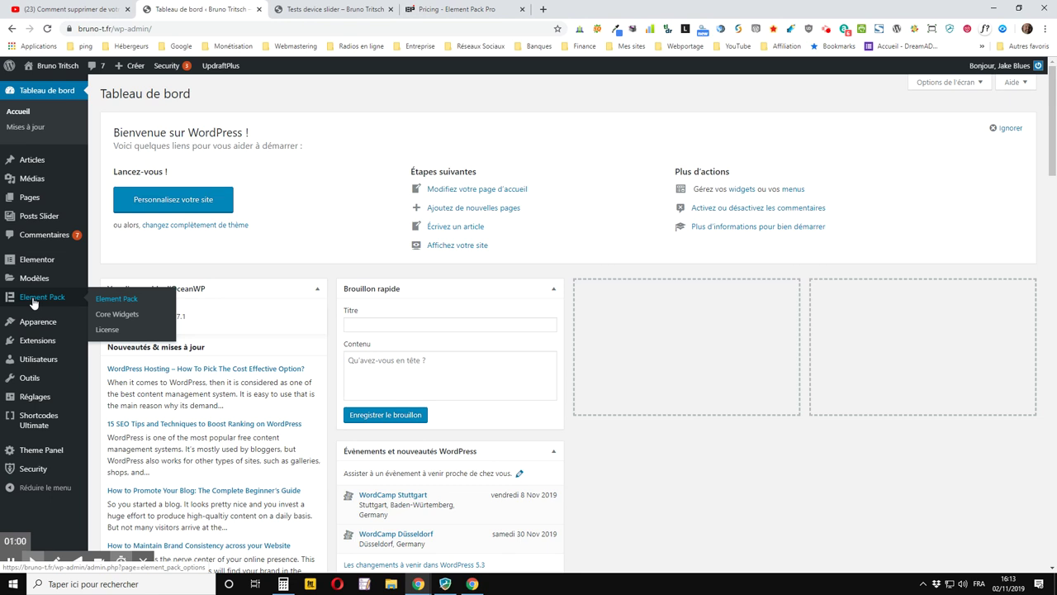
- Open Element Pack's Core Widgets list, browse it, and toggle Advanced Heading off and back on
left_click(106, 319)
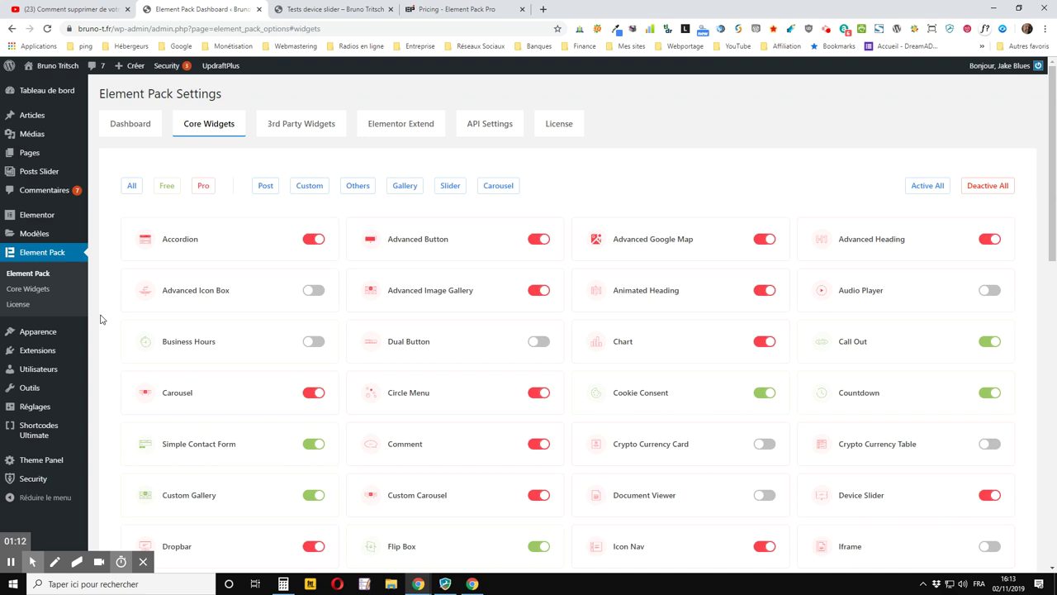
scroll(691, 443, "down", 3)
scroll(655, 460, "down", 4)
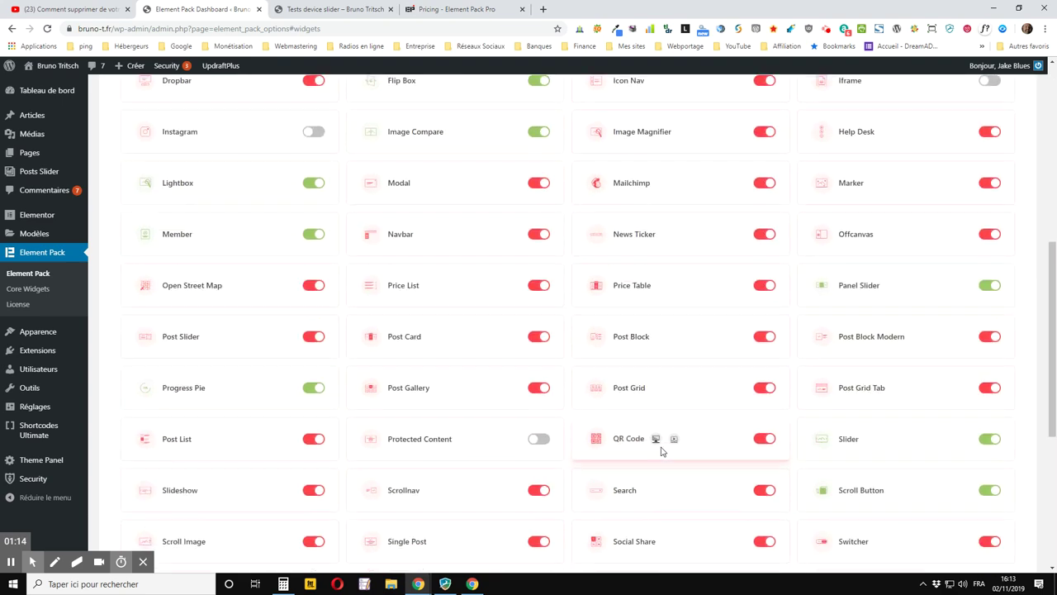
scroll(660, 449, "down", 3)
scroll(666, 450, "up", 5)
scroll(671, 449, "up", 3)
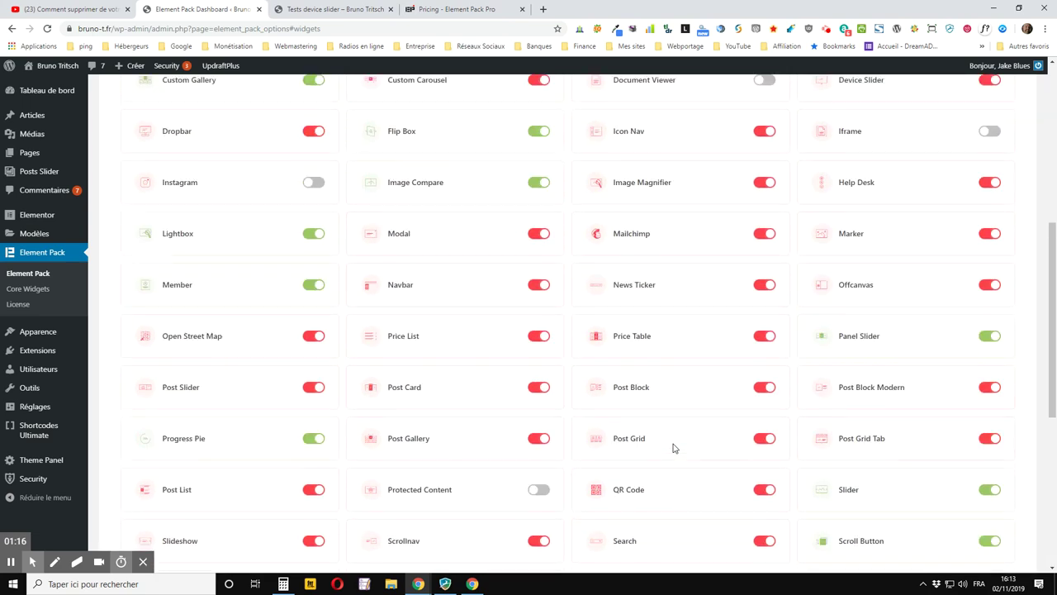
scroll(672, 449, "up", 4)
scroll(673, 452, "up", 2)
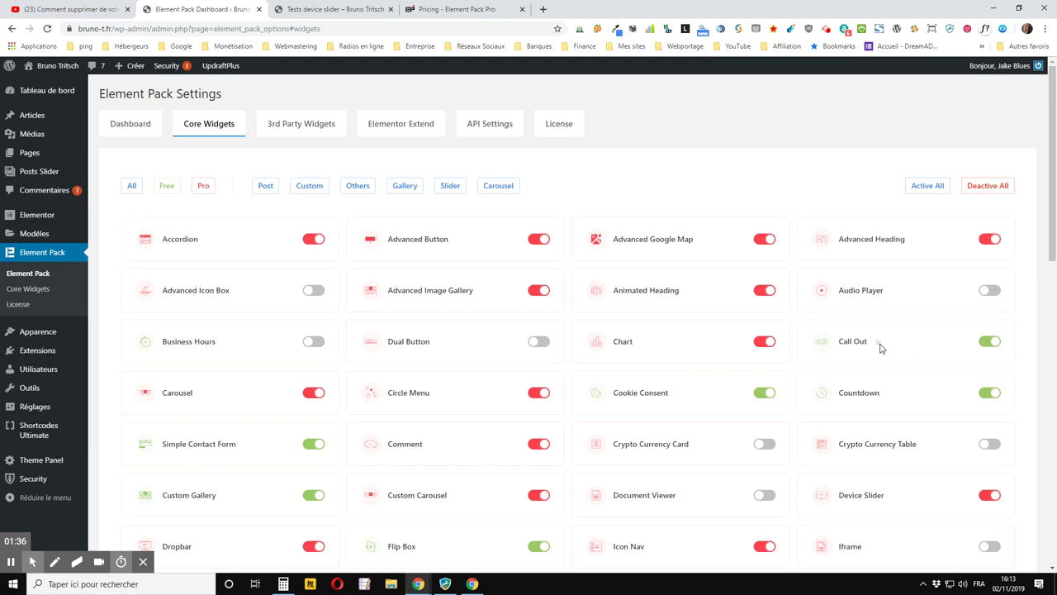
left_click(988, 240)
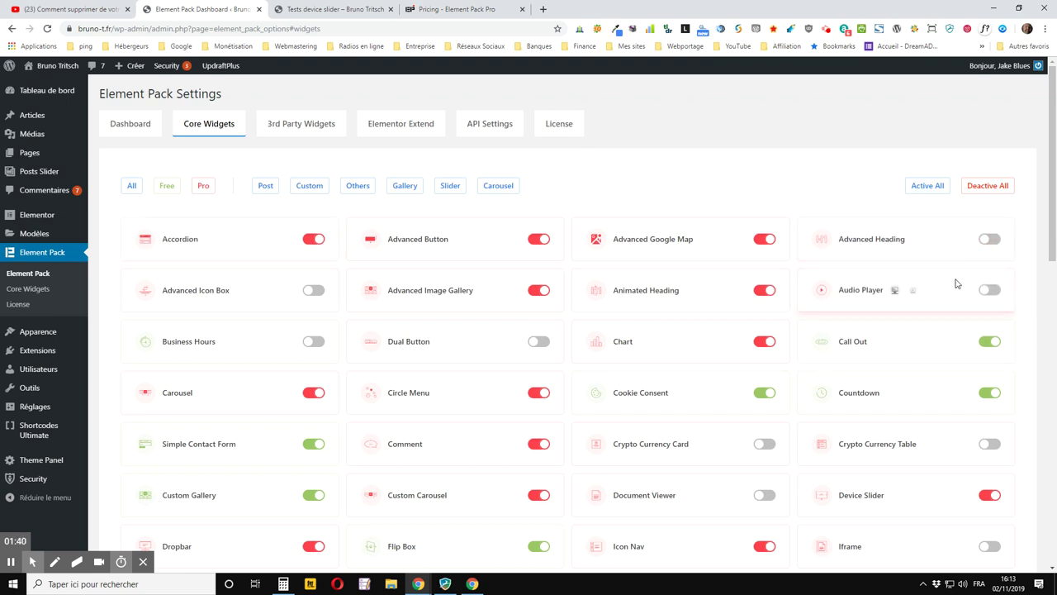
left_click(988, 240)
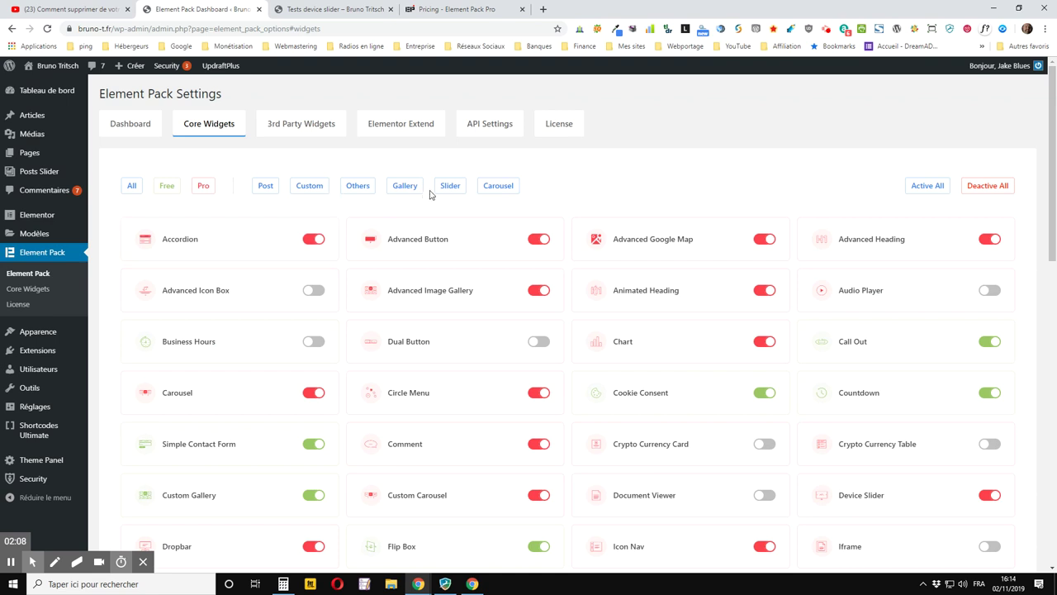
- Filter to slider widgets, toggle Device Slider off and on, and save the settings
left_click(497, 190)
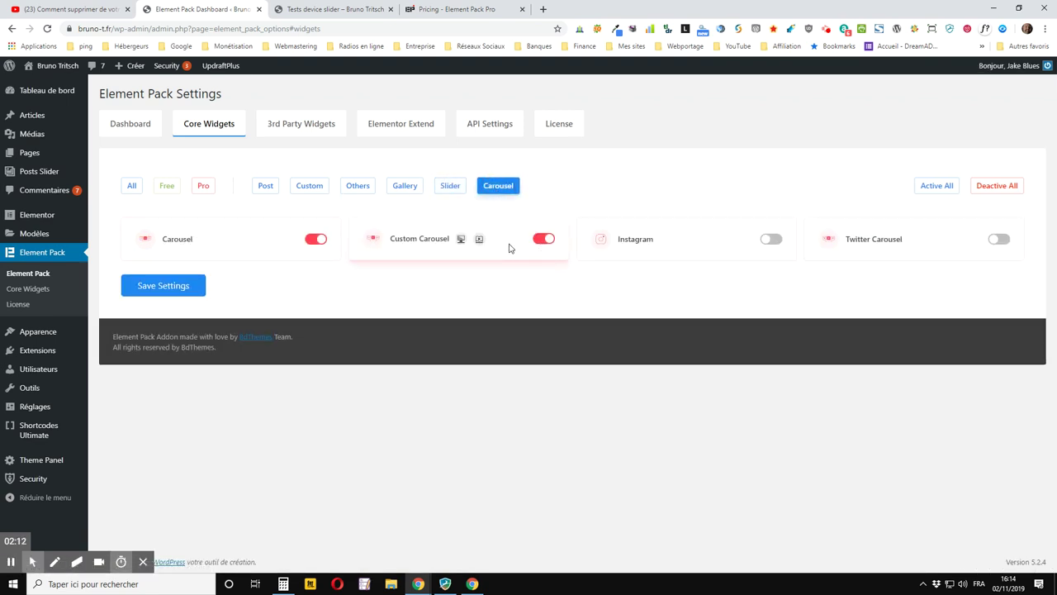
left_click(450, 186)
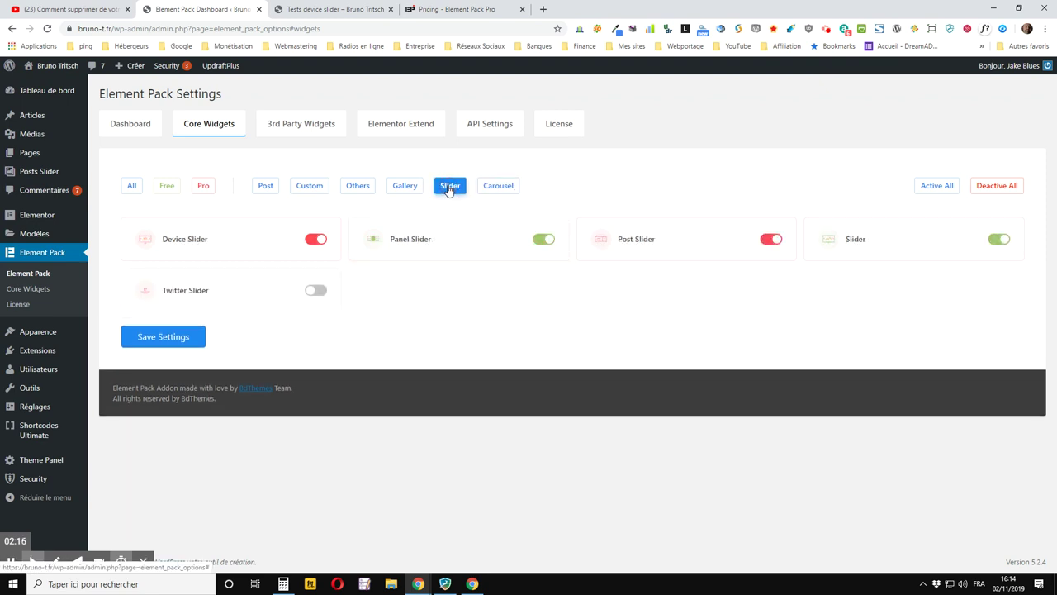
mouse_move(207, 248)
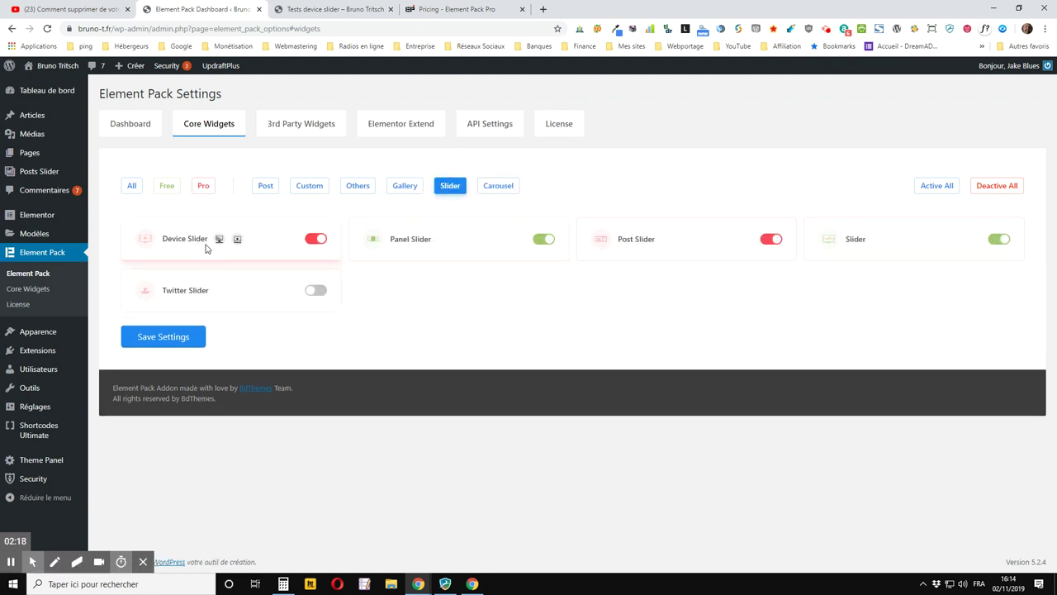
left_click(316, 239)
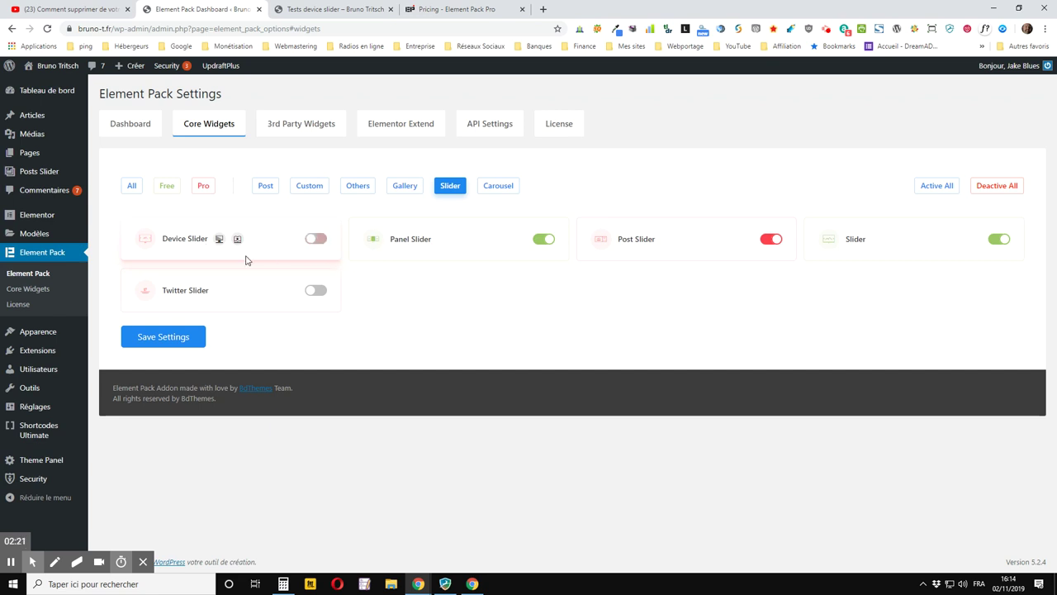
left_click(316, 240)
left_click(182, 344)
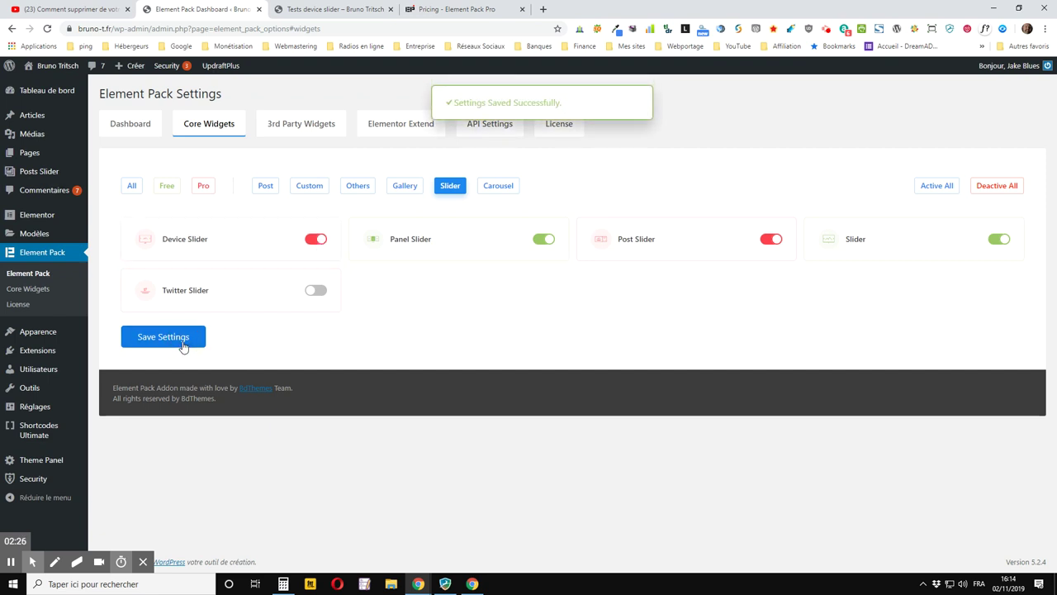
- Return to the Tests device slider front-end page to view the laptop slider
key("ctrl+Tab")
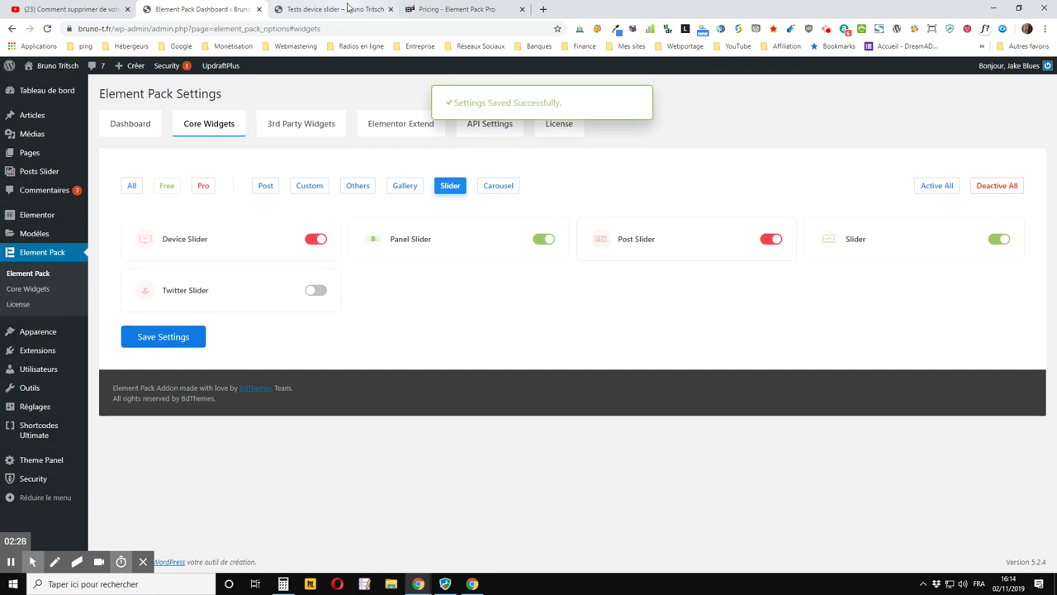
scroll(598, 250, "down", 2)
scroll(592, 251, "up", 2)
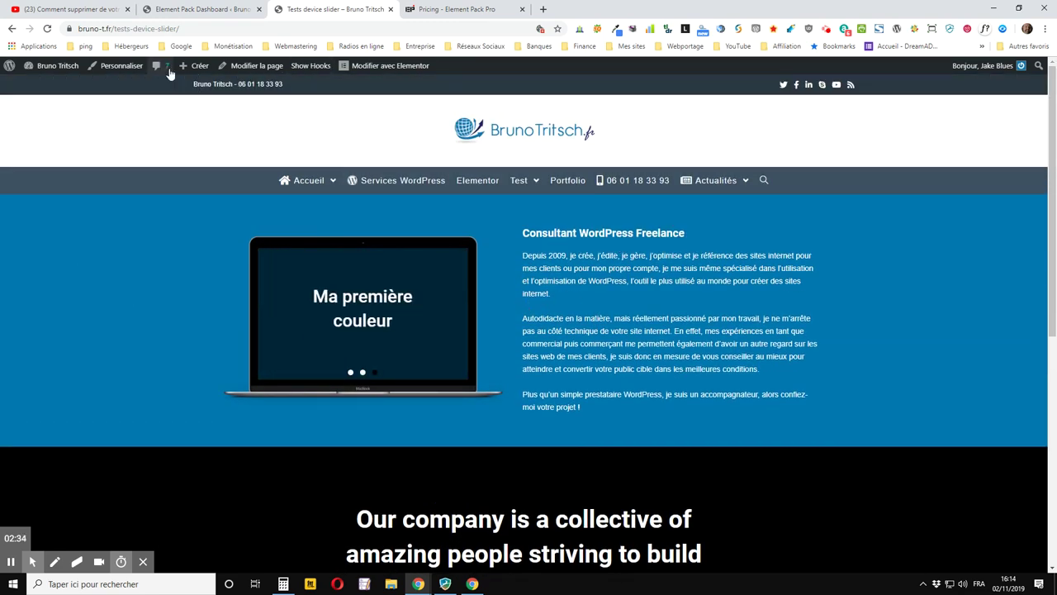
- Edit the page in Elementor and add an empty two-column section below the laptop slider
left_click(358, 68)
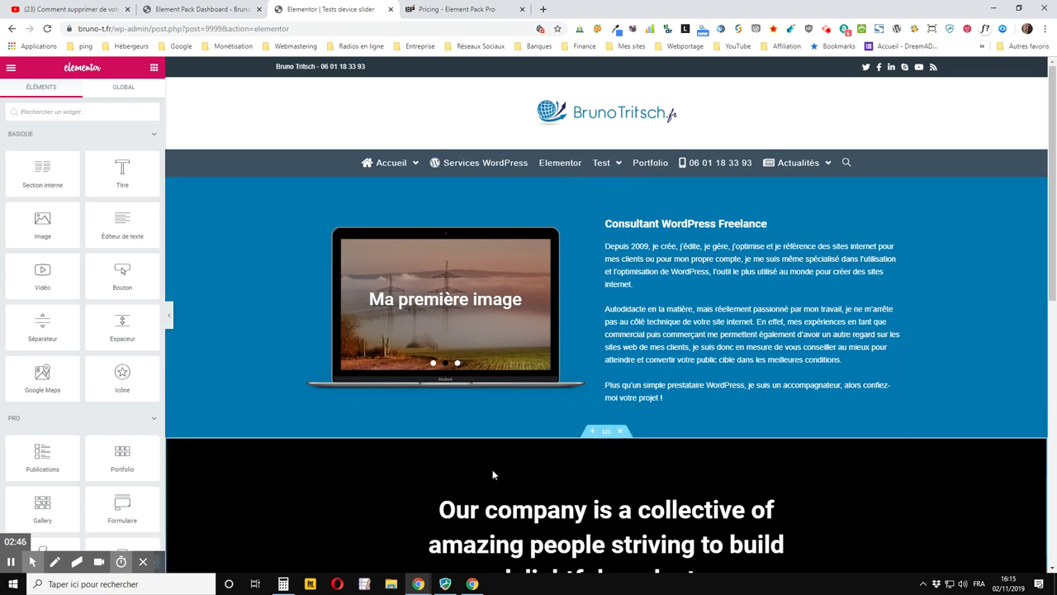
scroll(492, 474, "down", 1)
left_click(593, 319)
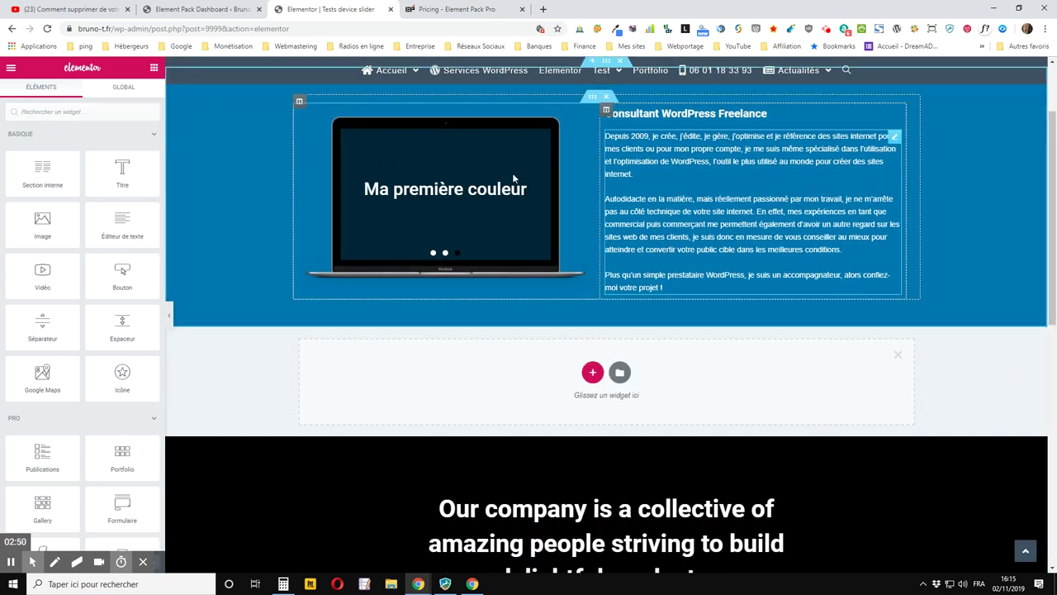
left_click(592, 372)
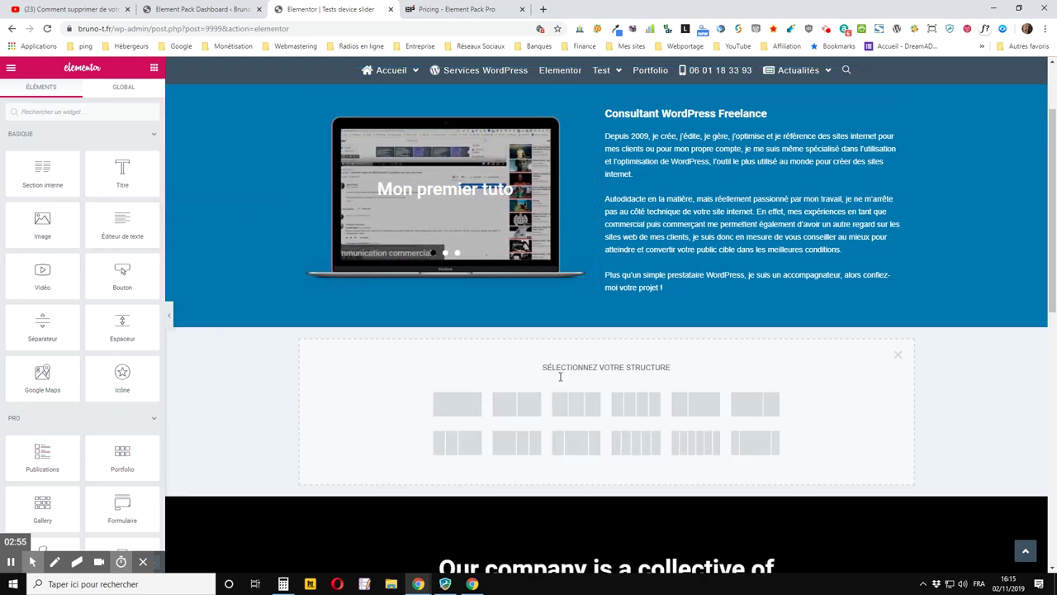
left_click(517, 404)
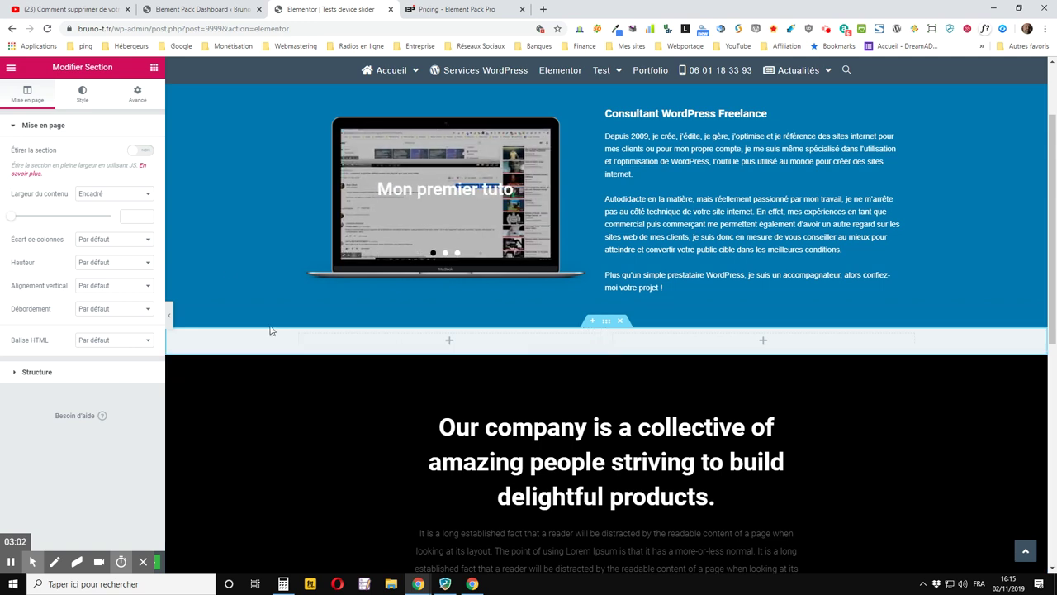
left_click(154, 69)
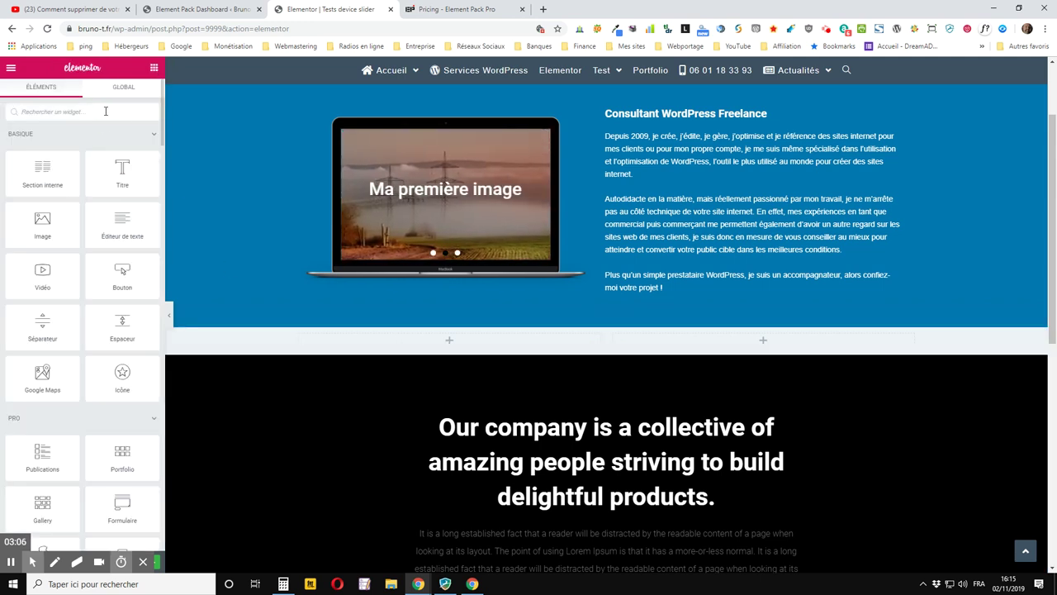
- Search 'device', drop a Device Slider in the left column and a heading in the right
type("devi")
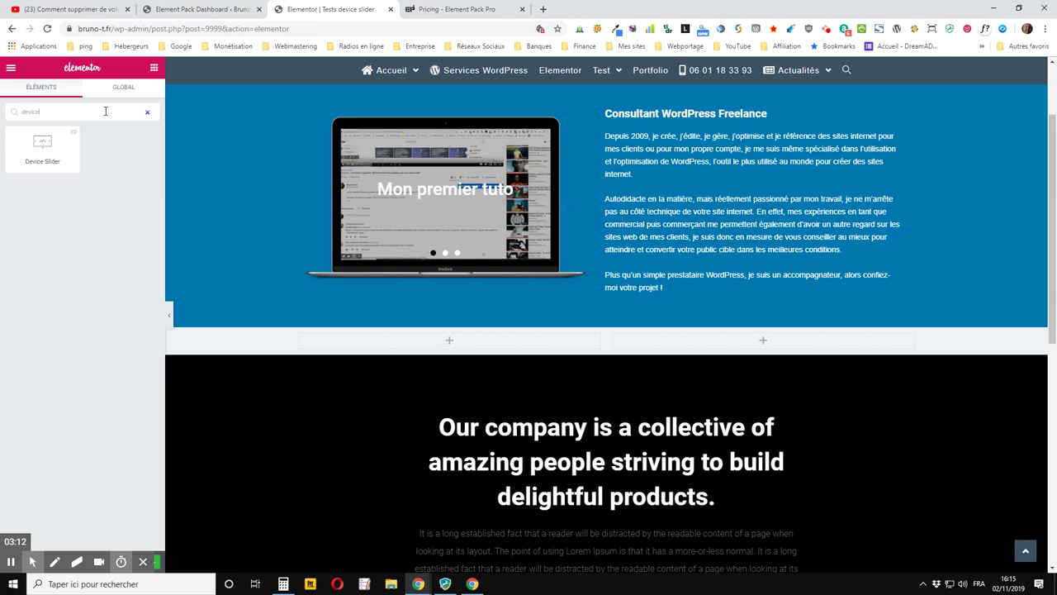
type("ce")
left_click(42, 142)
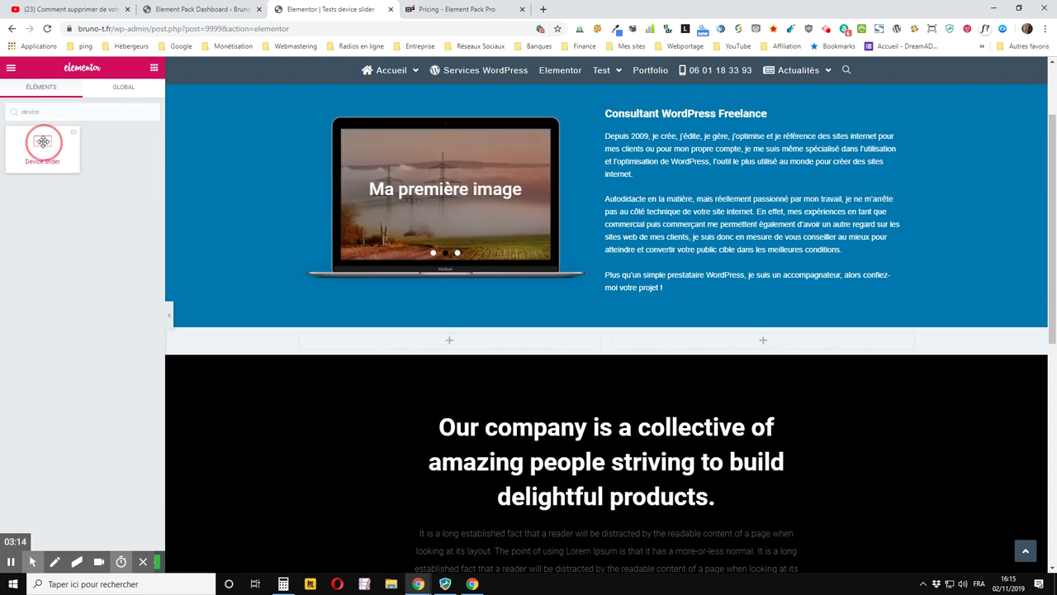
mouse_move(43, 142)
left_mouse_down()
mouse_move(188, 197)
mouse_move(462, 349)
left_mouse_up()
left_click_drag(462, 348, 462, 348)
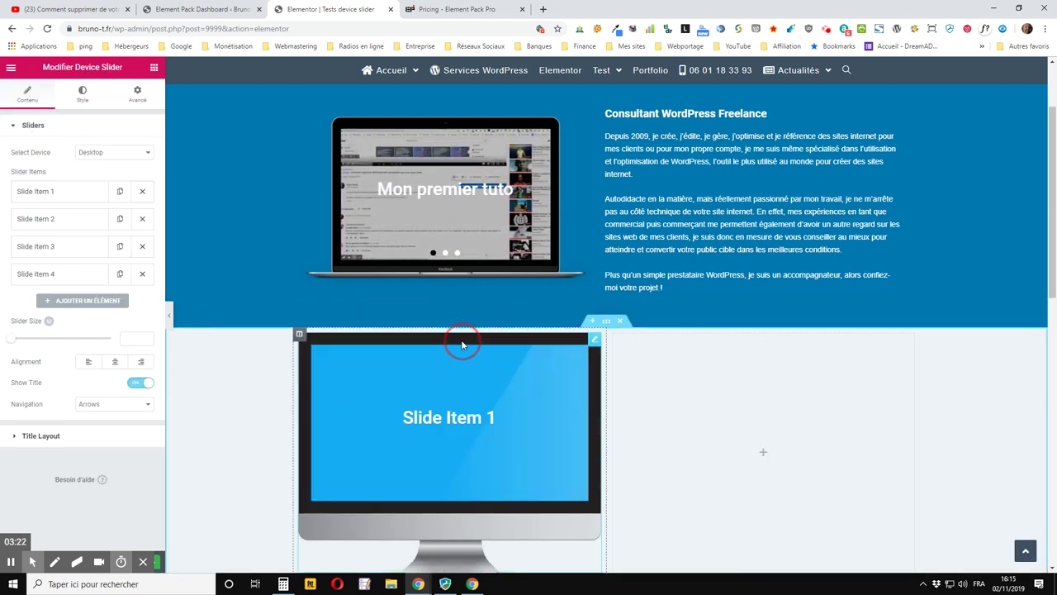
scroll(468, 314, "down", 2)
scroll(531, 419, "down", 1)
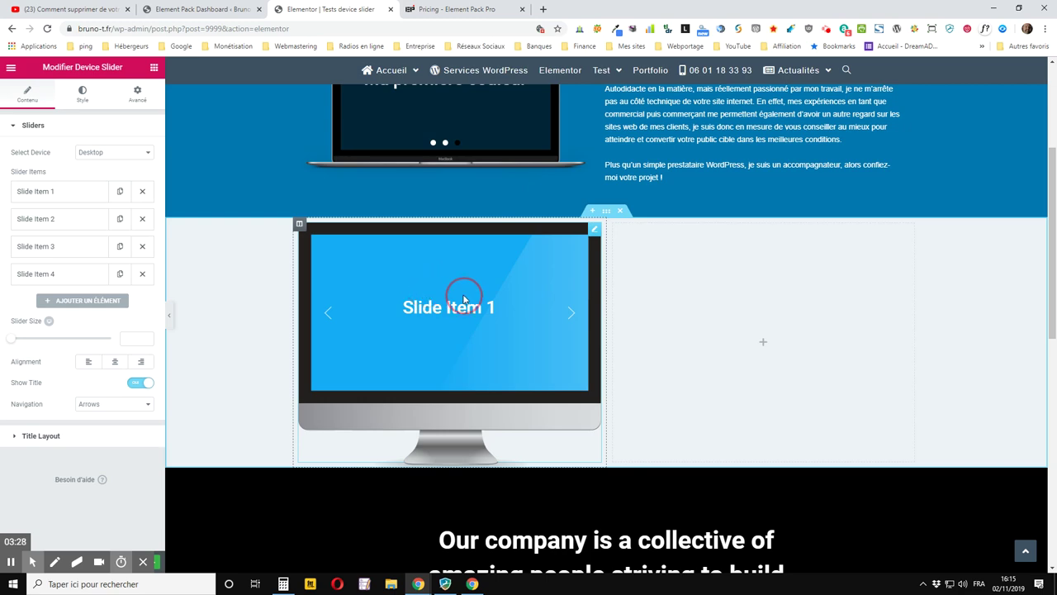
scroll(532, 276, "up", 4)
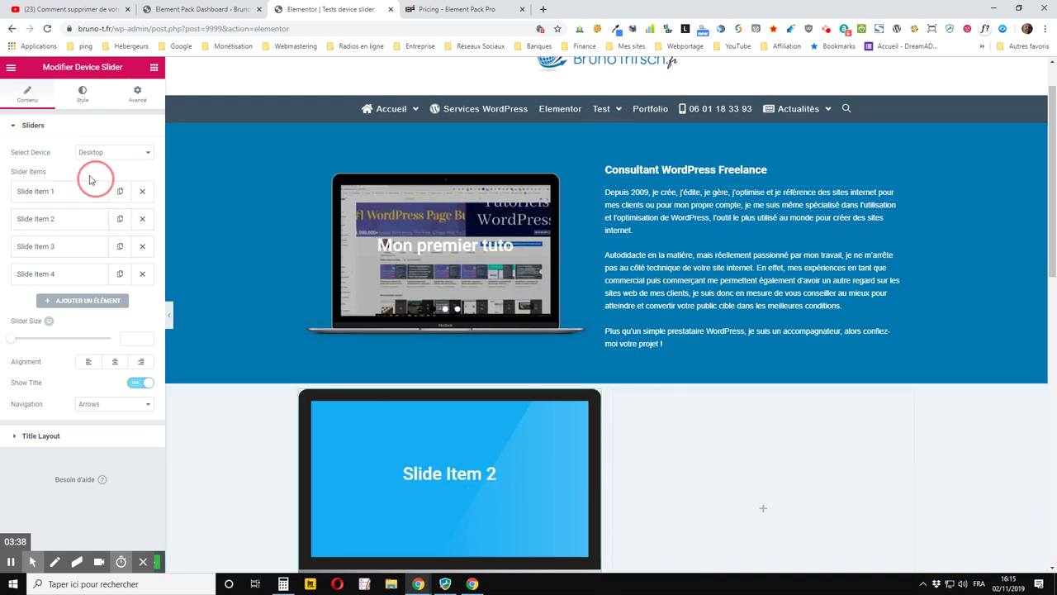
left_click(153, 67)
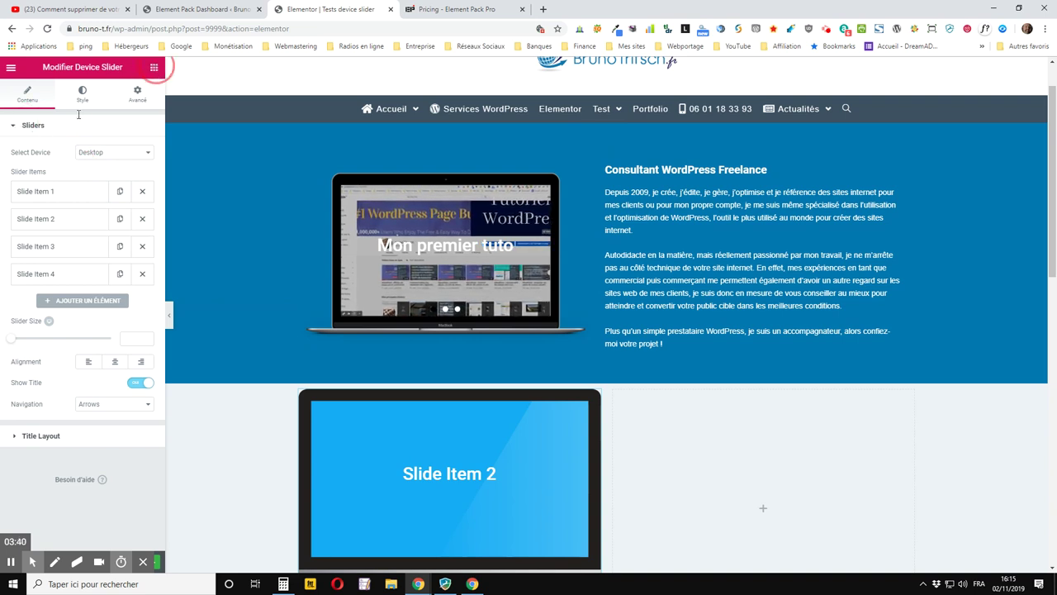
left_click_drag(118, 178, 699, 416)
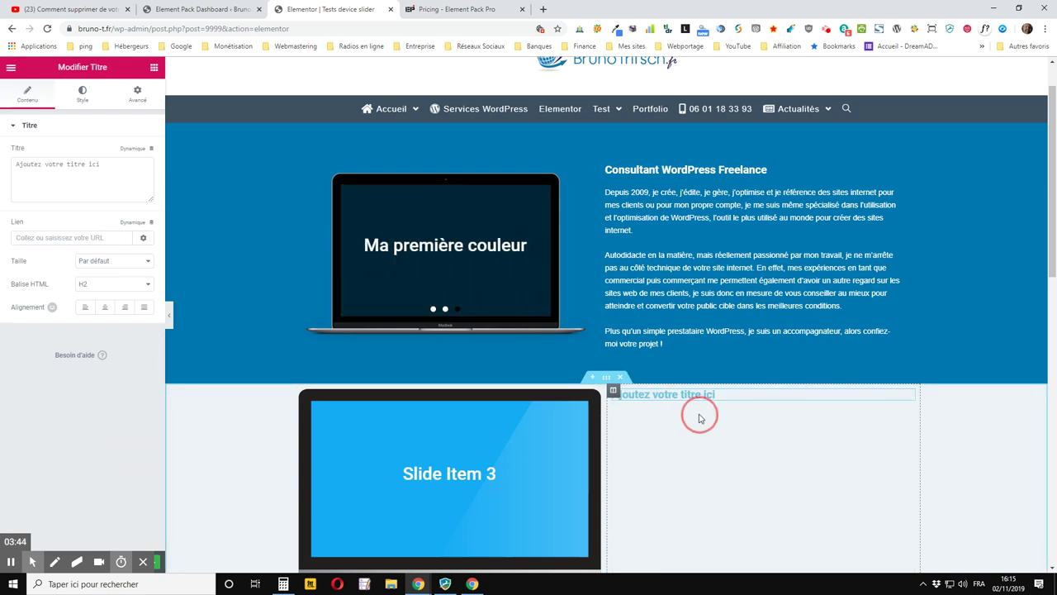
- Replace the right-column heading's pasted URL with the text 'Consultant WordPress Freelance'
left_click(90, 162)
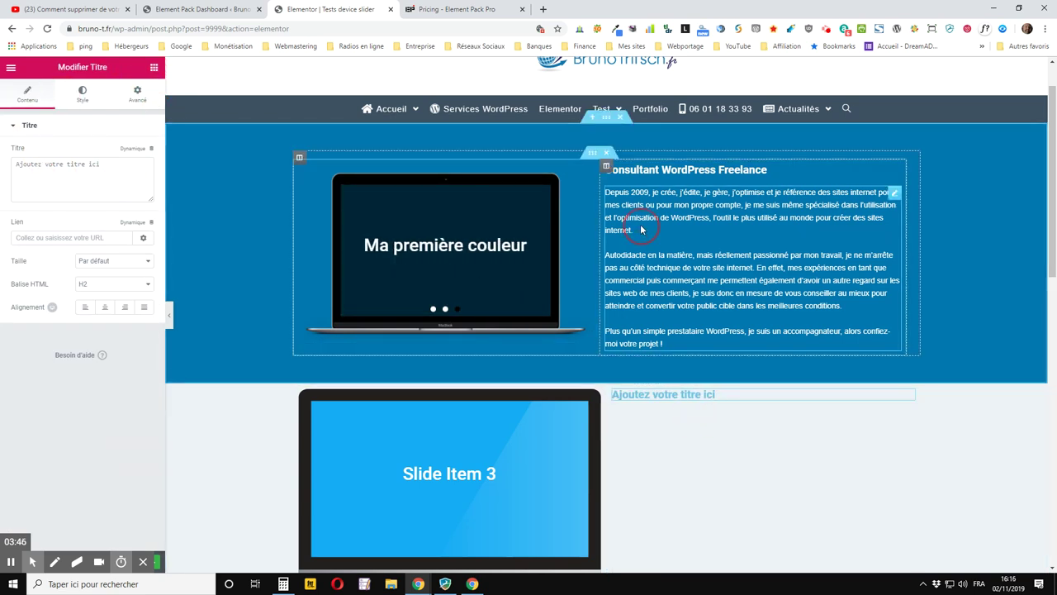
left_click_drag(761, 173, 640, 169)
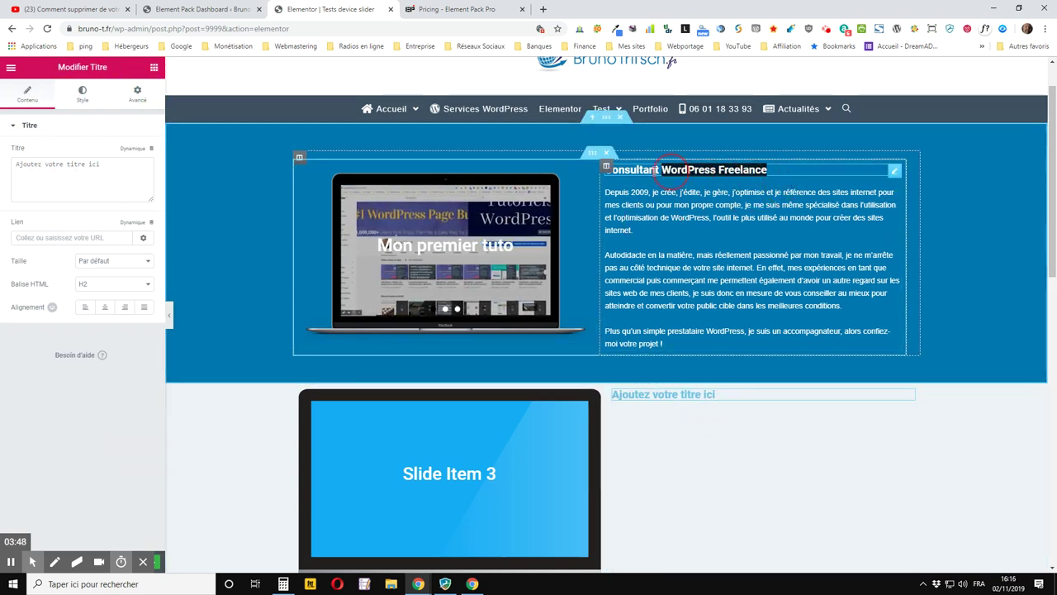
right_click(642, 170)
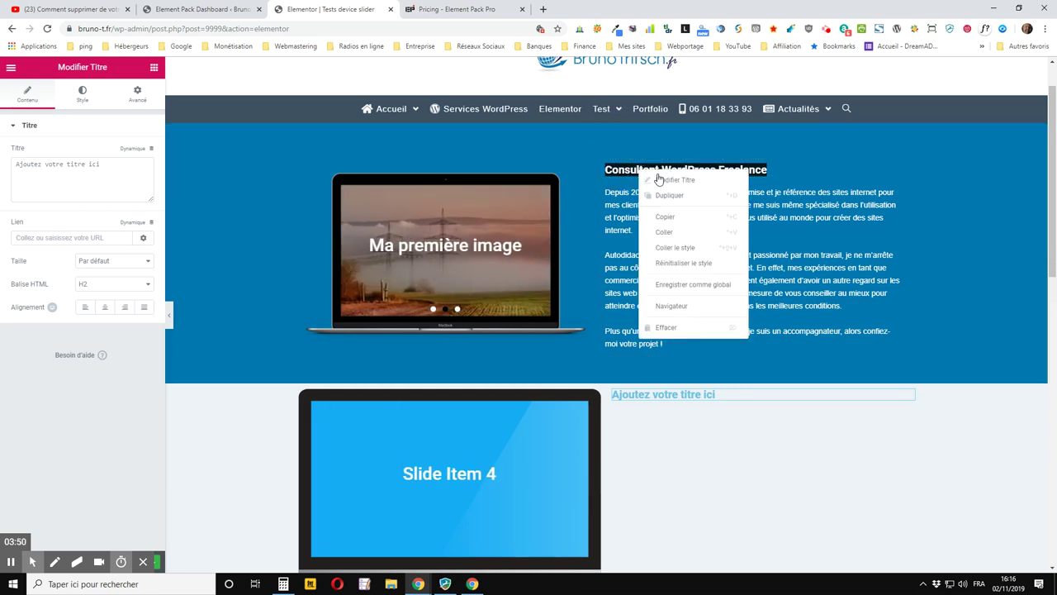
left_click(662, 216)
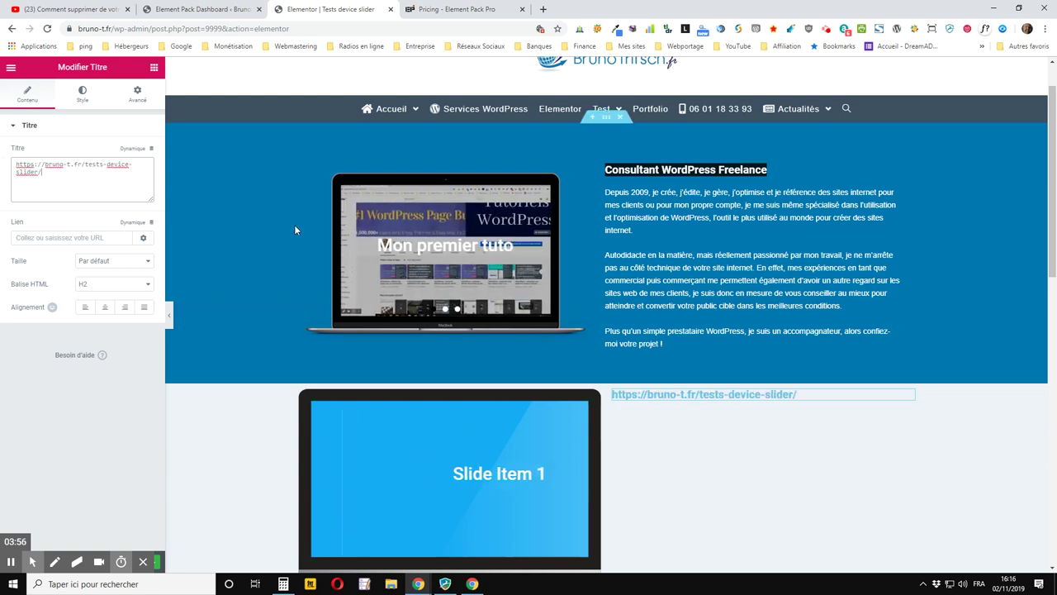
right_click(719, 171)
left_click(747, 217)
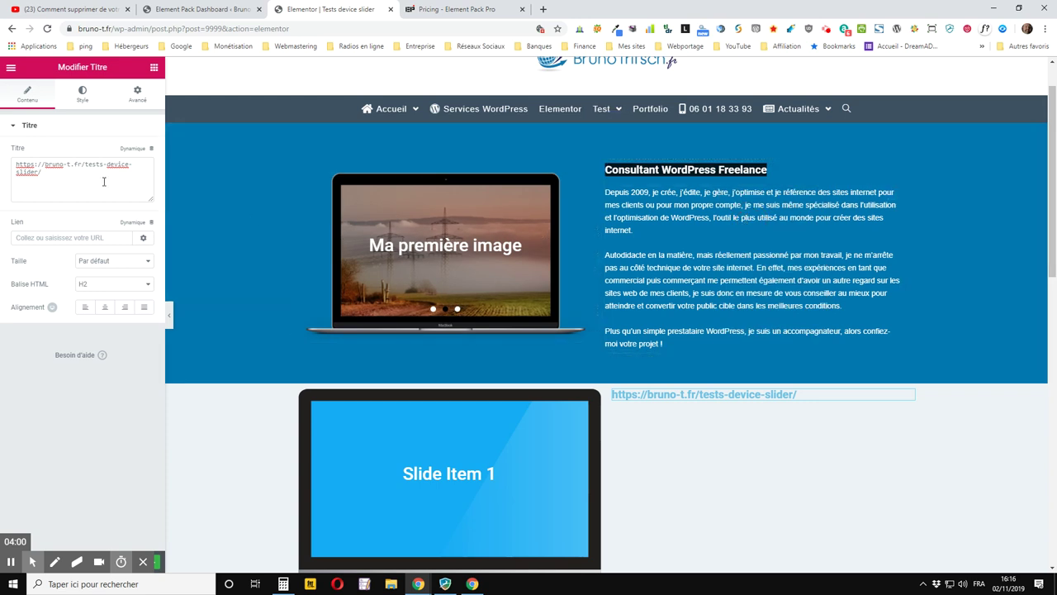
key("ctrl+v")
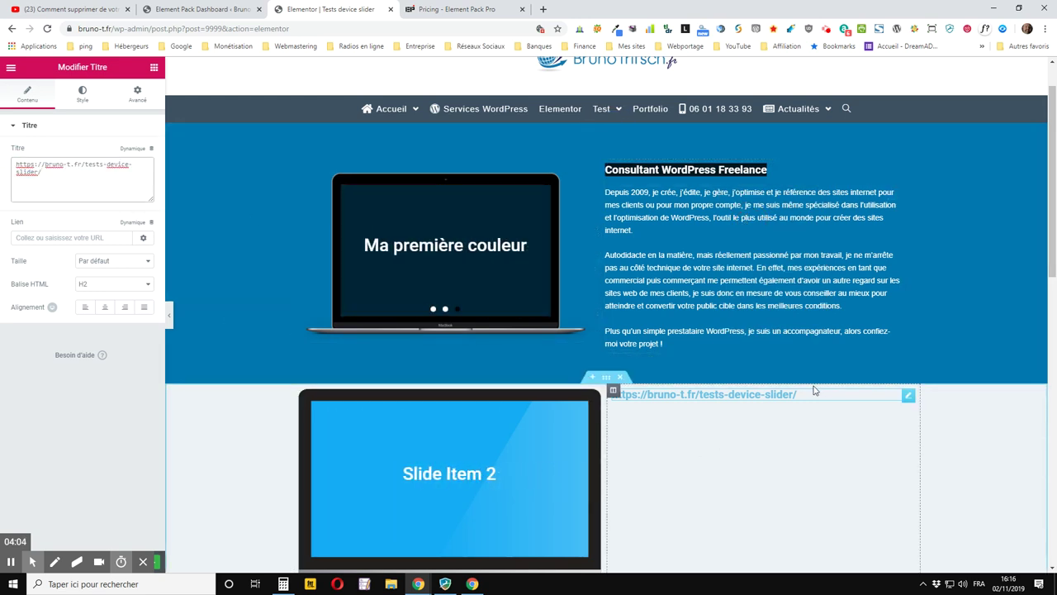
left_click_drag(42, 174, 4, 165)
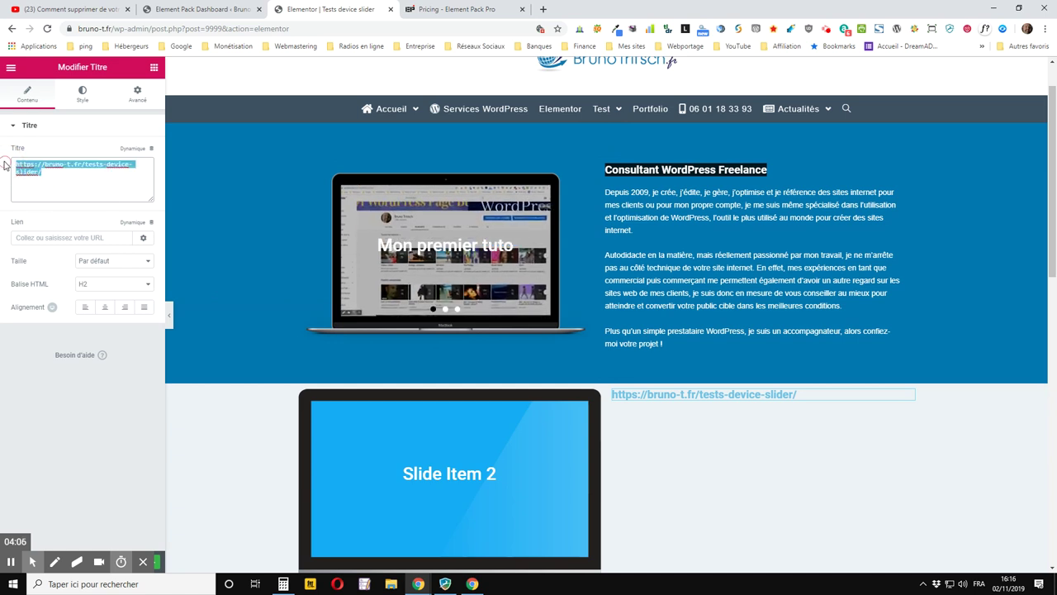
type("Consultant")
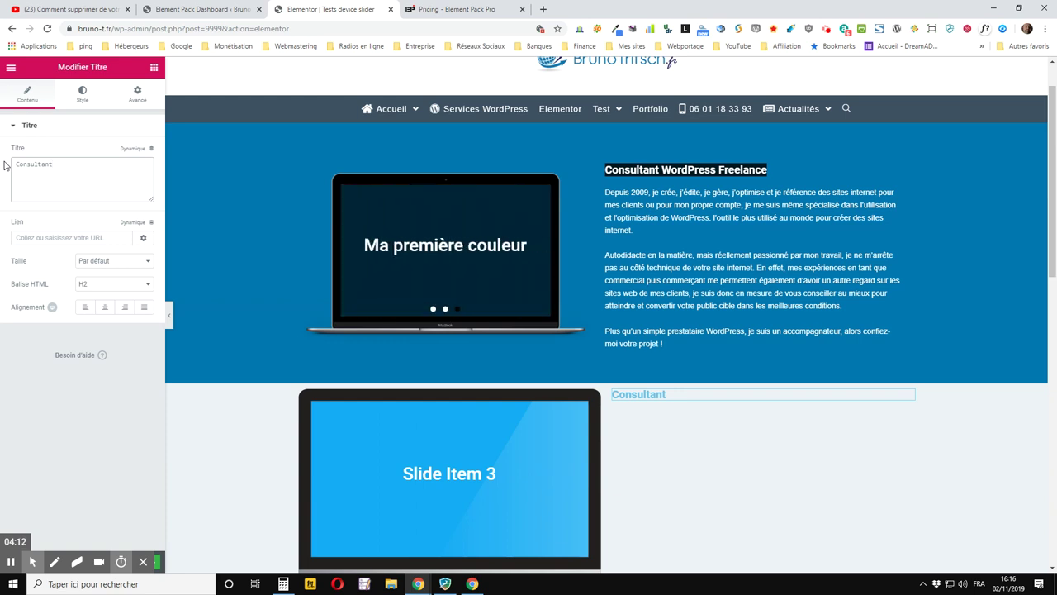
type(" WordPress Fre")
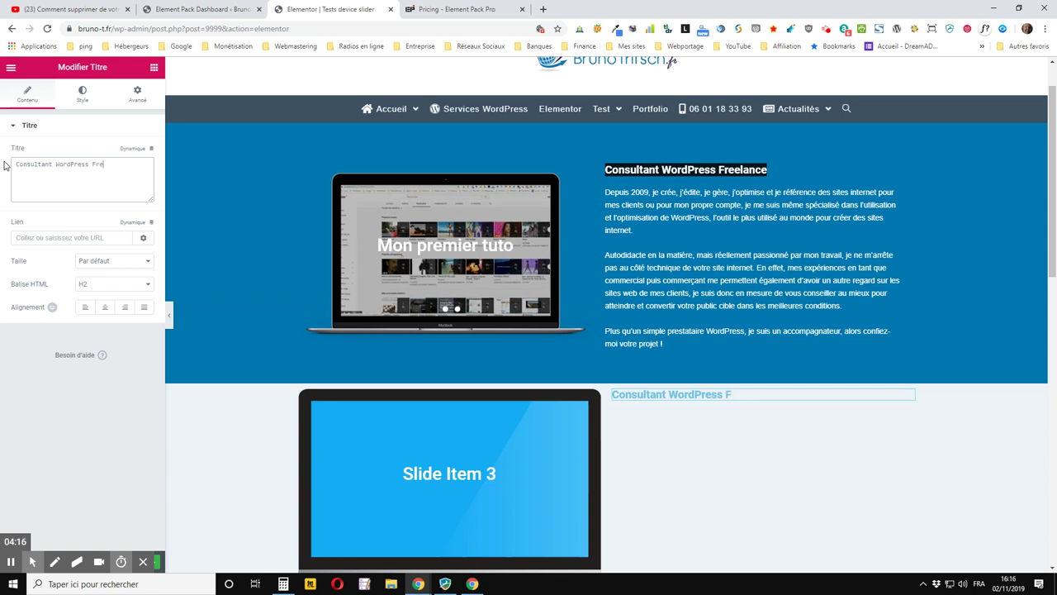
type("lance")
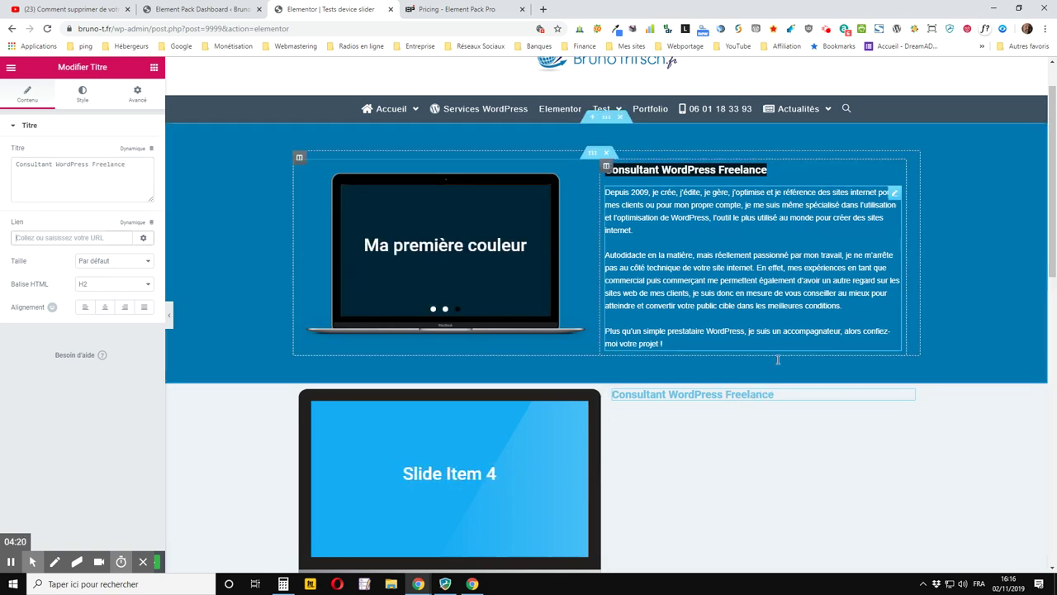
- Place a Text Editor widget under the heading in the right column
left_click(155, 69)
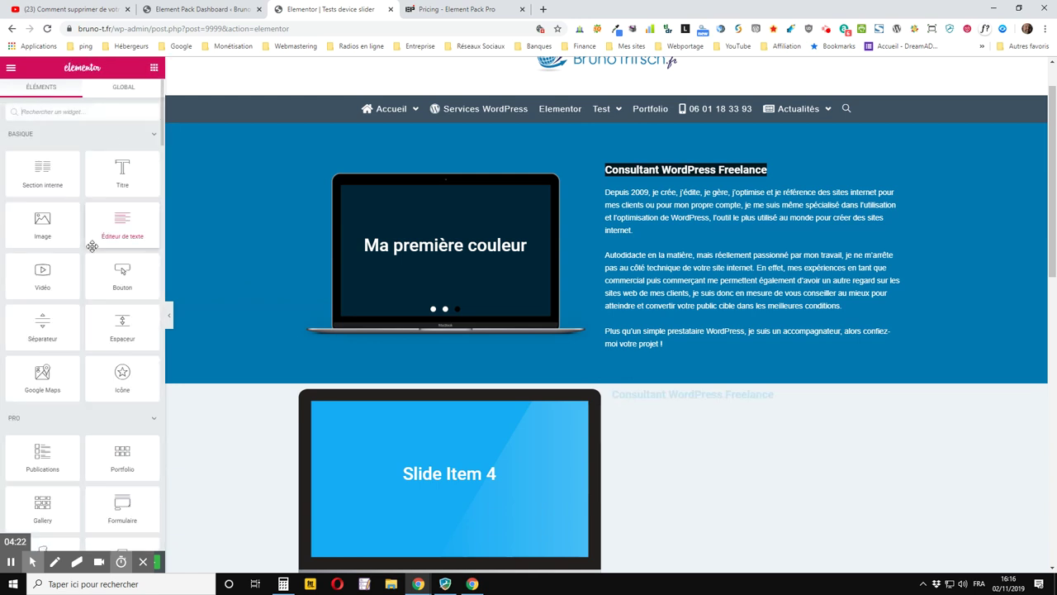
mouse_move(129, 241)
left_mouse_down()
mouse_move(813, 432)
mouse_move(710, 411)
mouse_move(672, 443)
left_mouse_up()
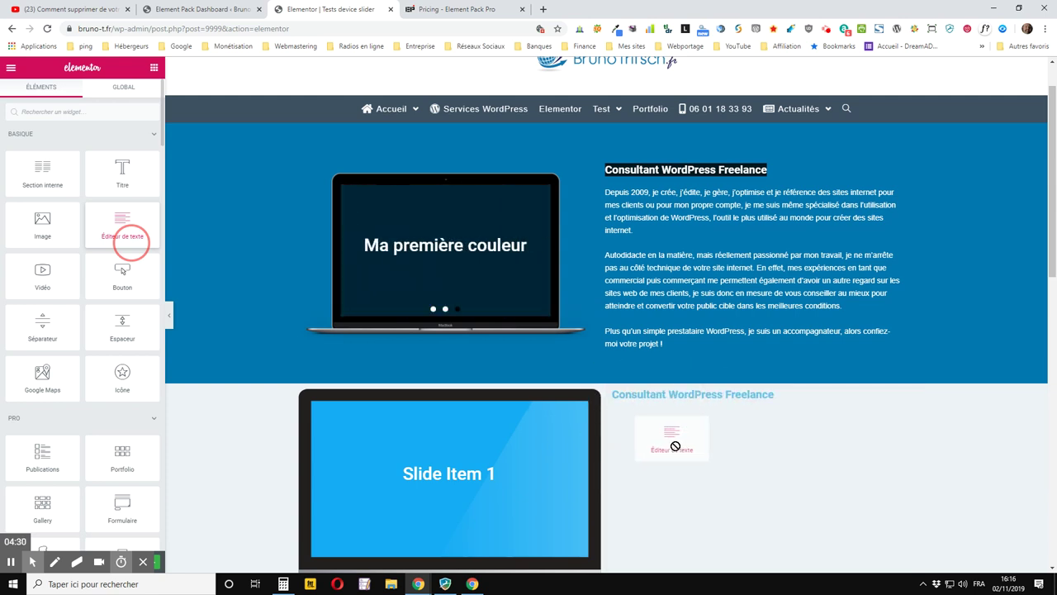
left_click_drag(675, 446, 703, 488)
scroll(661, 446, "down", 2)
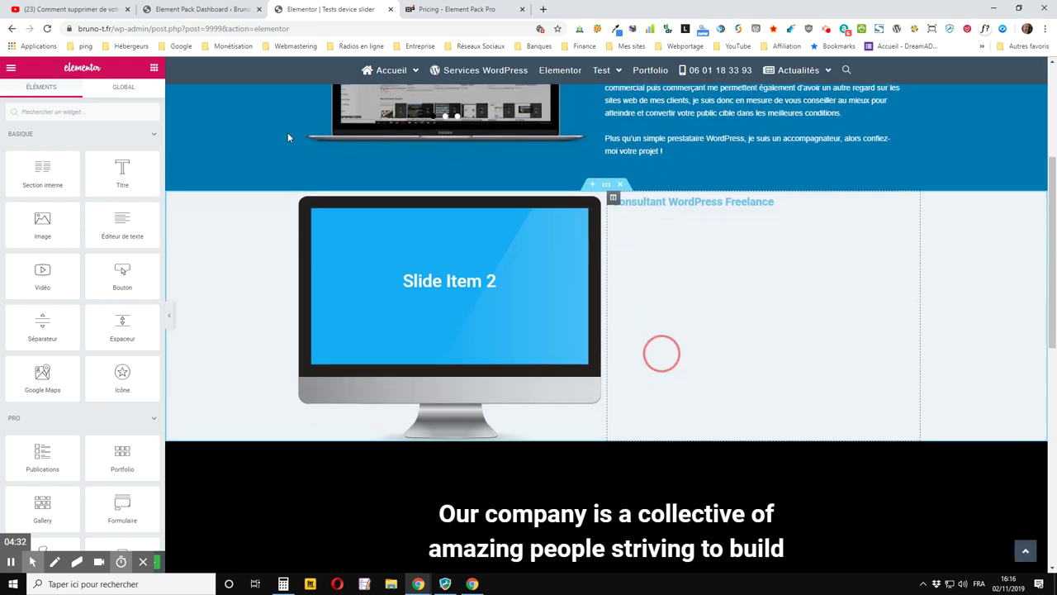
mouse_move(123, 229)
left_mouse_down()
mouse_move(717, 221)
mouse_move(694, 211)
left_mouse_up()
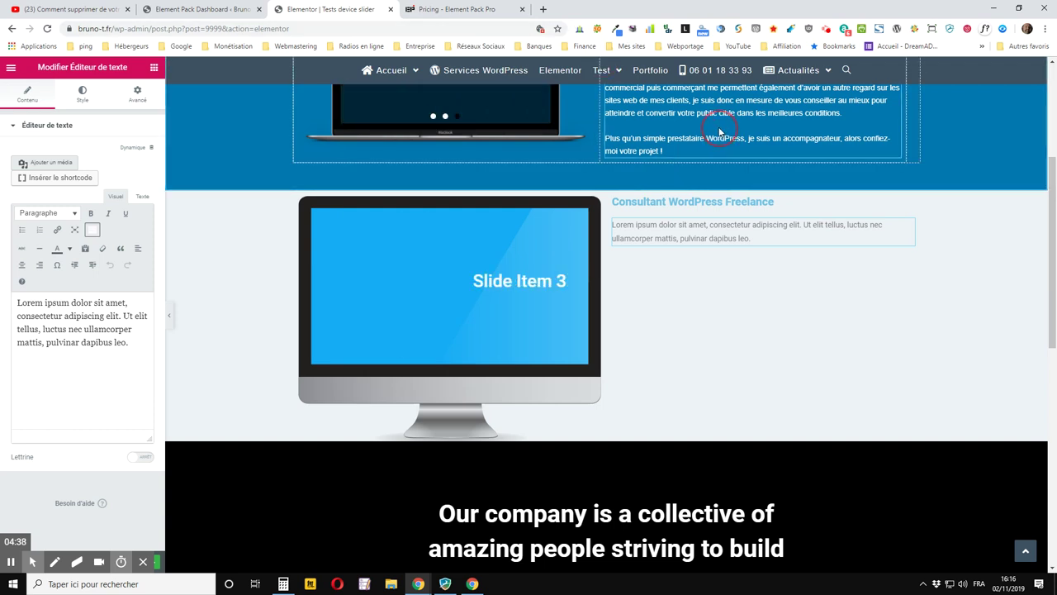
- Replace the Lorem ipsum placeholder with the top section's copied French presentation text
key("ctrl+a")
key("ctrl+v")
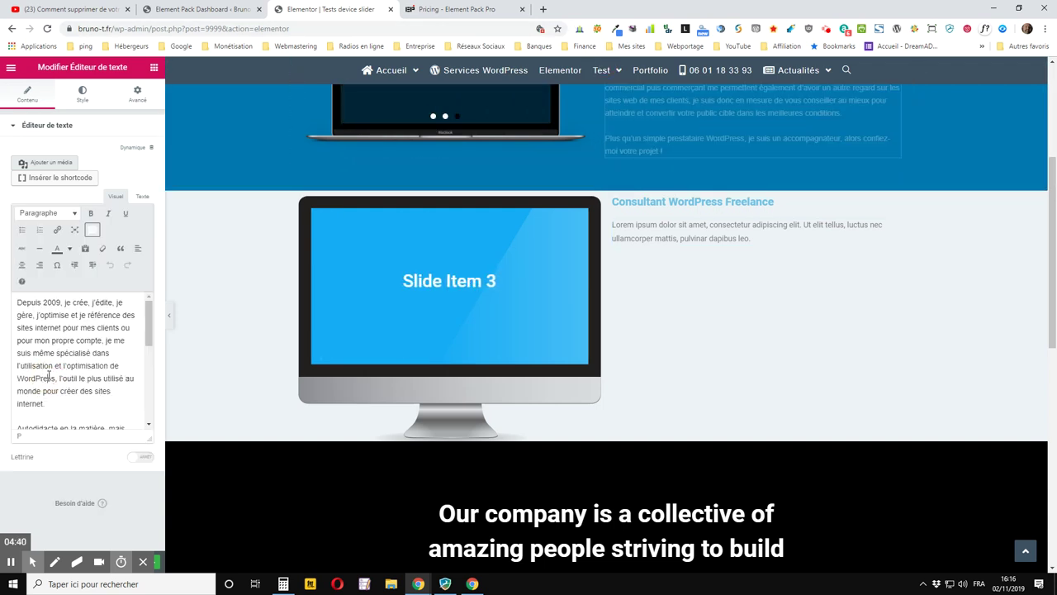
key("ctrl+a")
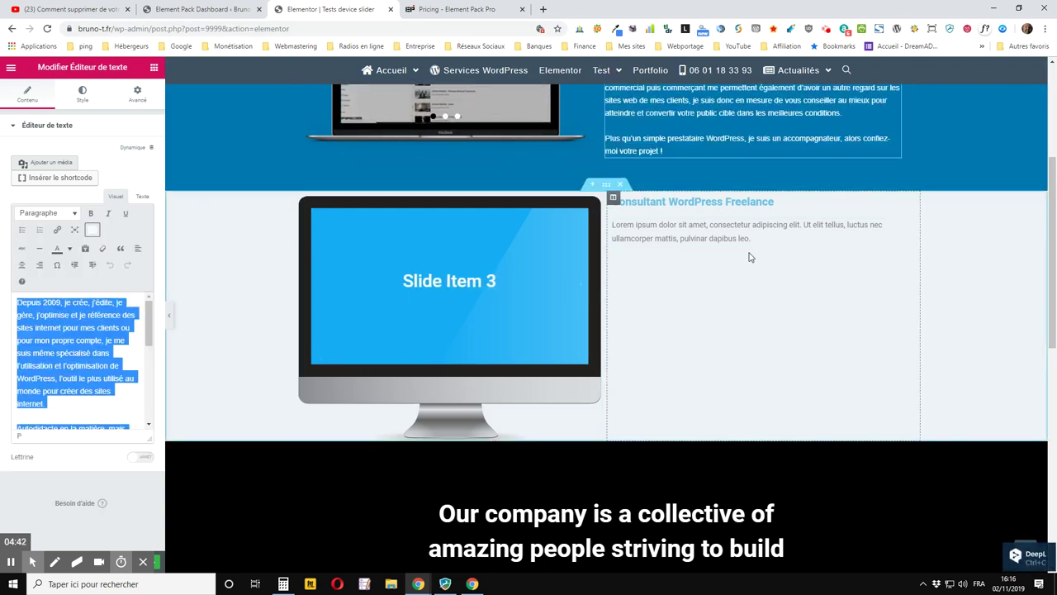
left_click(795, 222)
left_click_drag(134, 348, 1, 288)
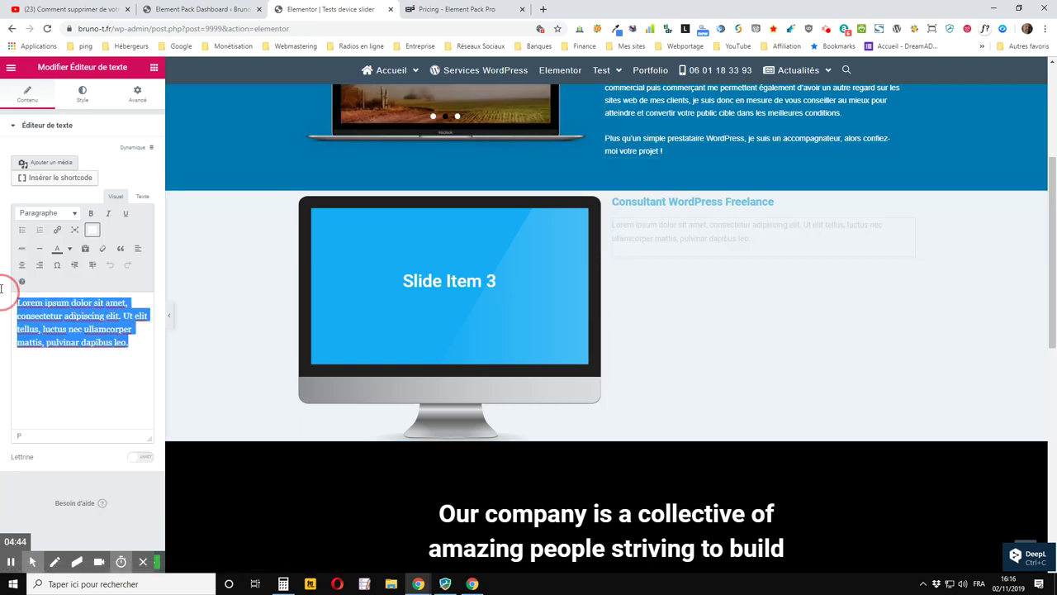
key("ctrl+v")
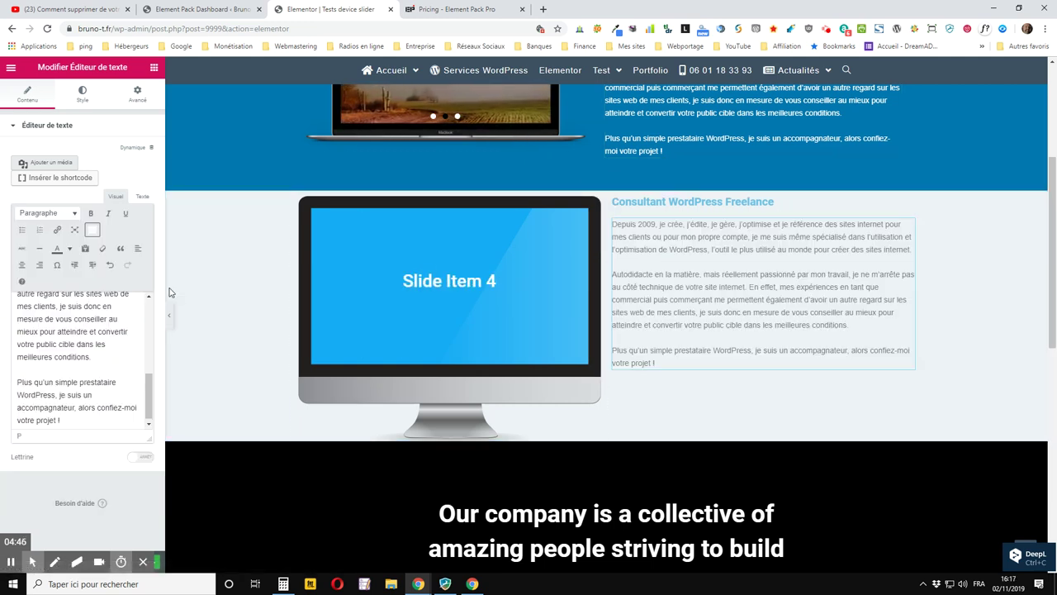
scroll(931, 295, "down", 1)
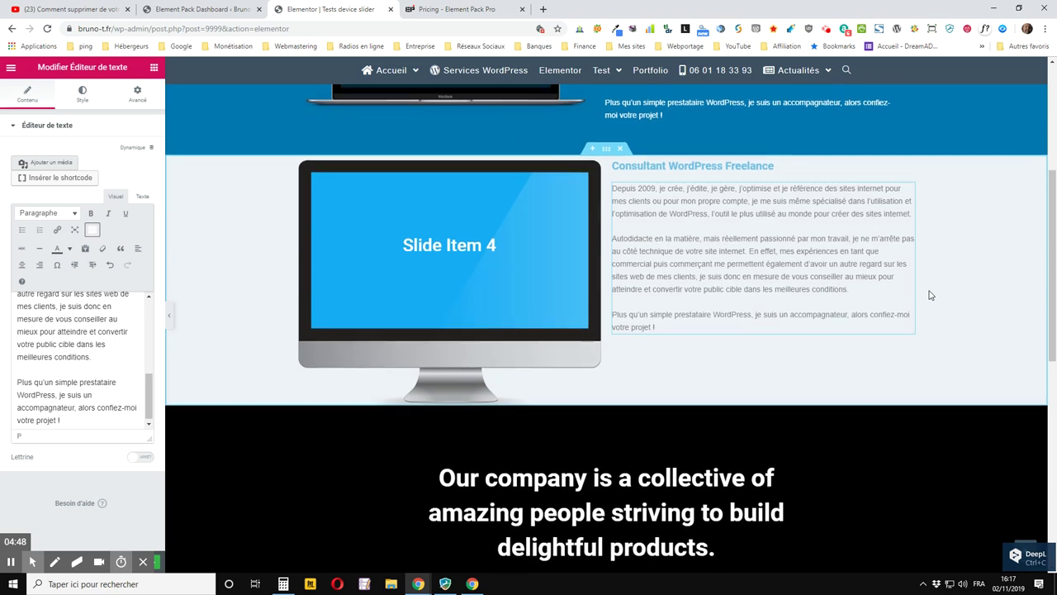
scroll(930, 294, "up", 3)
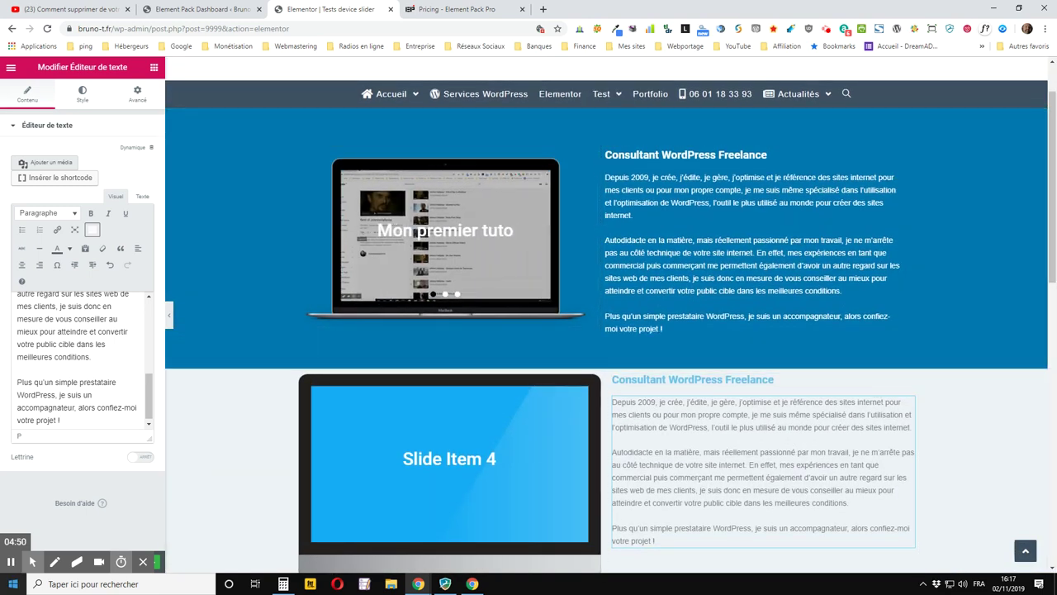
mouse_move(104, 551)
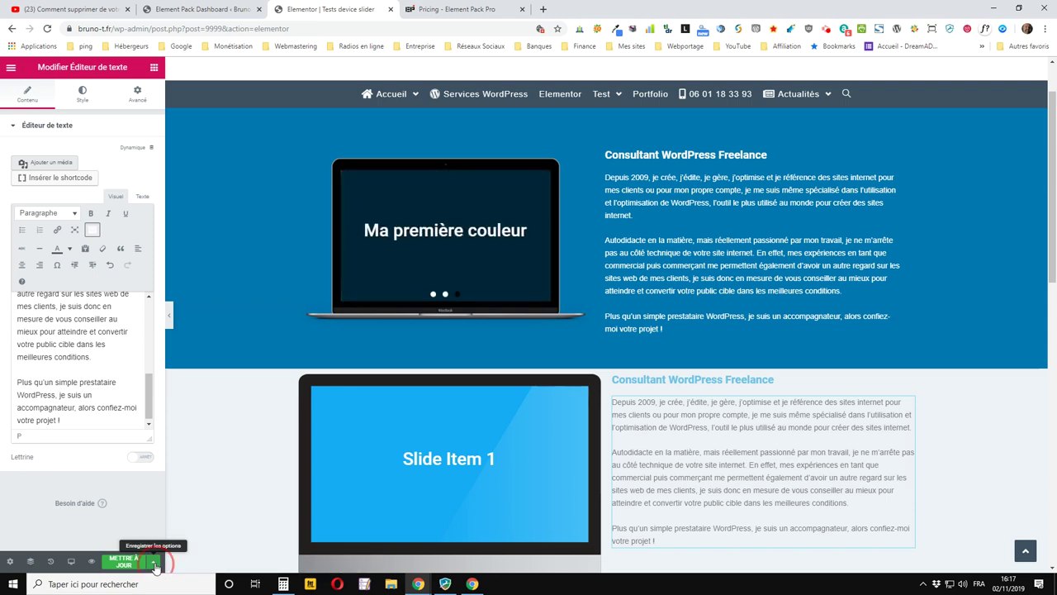
left_click(154, 562)
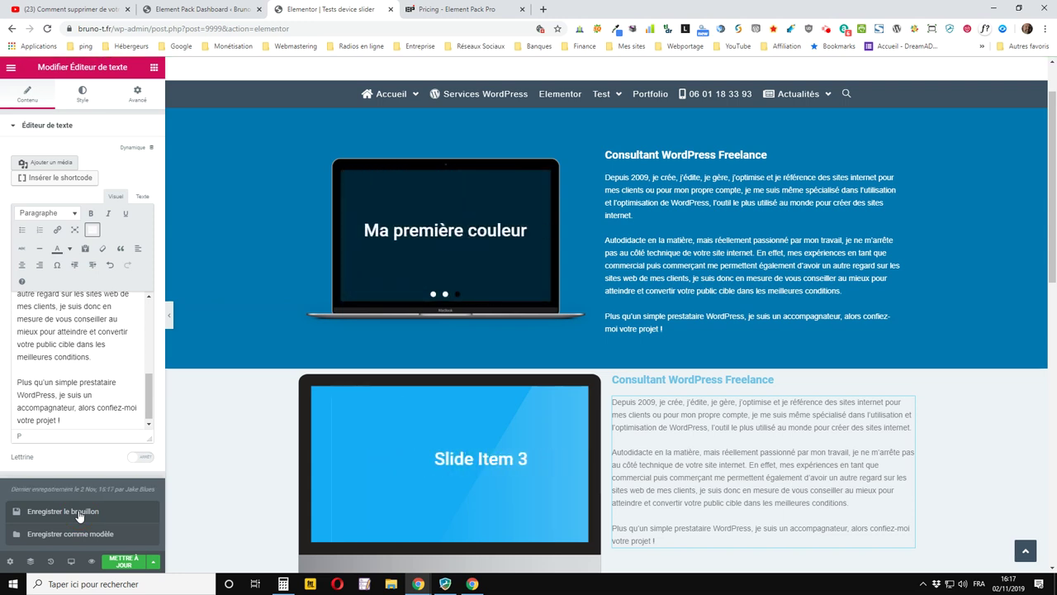
left_click(154, 563)
scroll(892, 174, "down", 2)
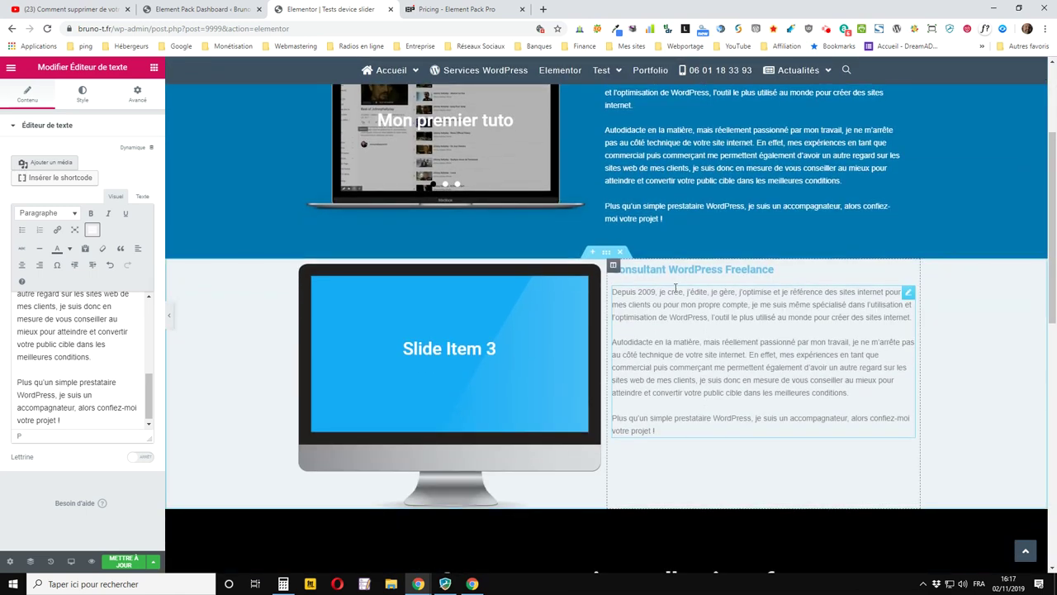
scroll(475, 288, "up", 3)
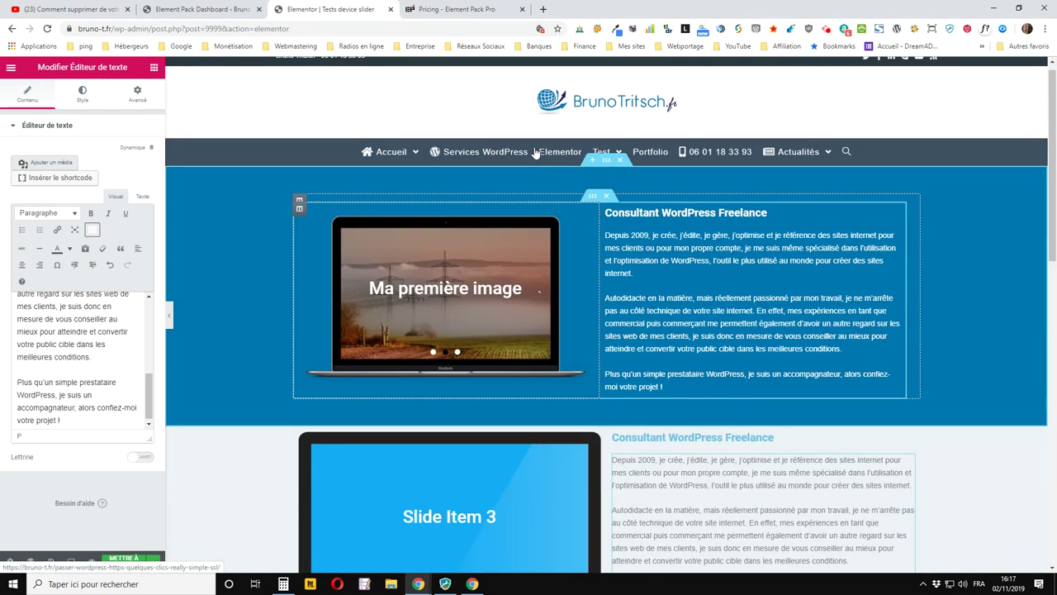
scroll(553, 450, "down", 1)
scroll(552, 444, "down", 2)
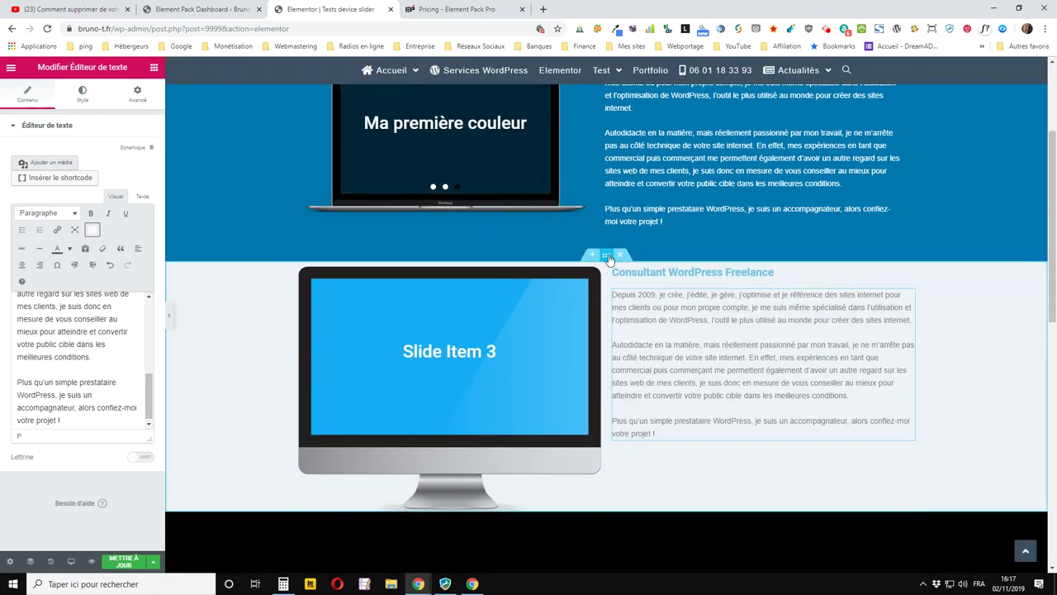
scroll(533, 365, "up", 2)
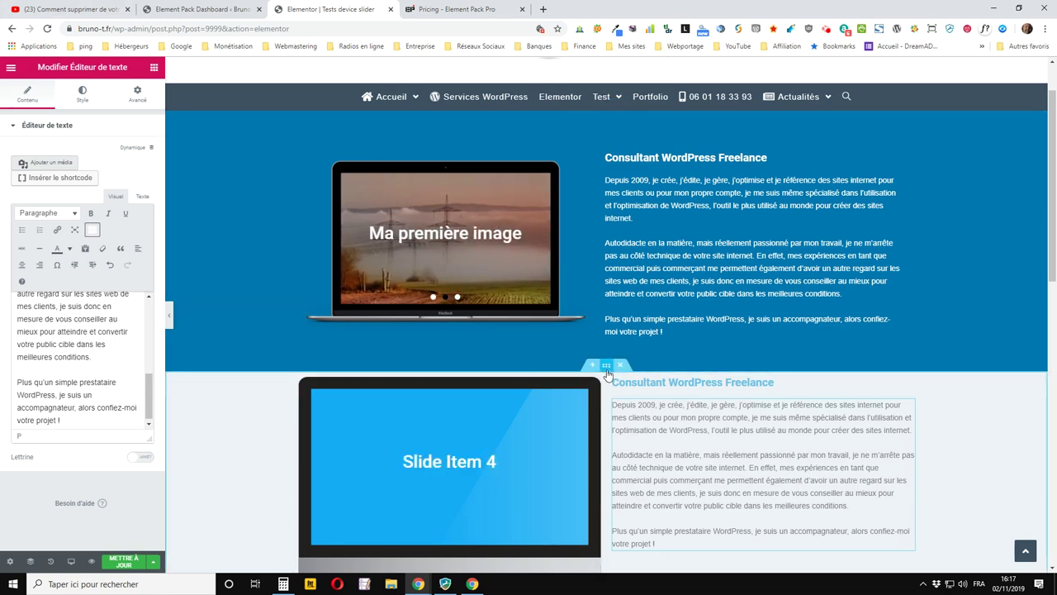
- Give the section a classic black background lowered to rgba(0,0,0,0.66) transparency
left_click(607, 371)
left_click(82, 96)
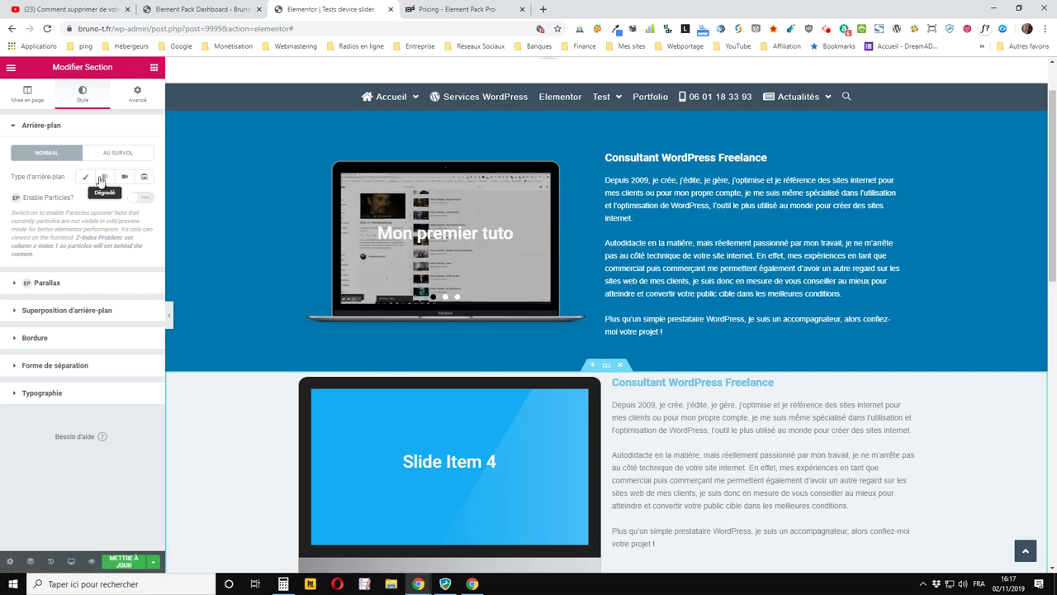
left_click(86, 176)
left_click(140, 199)
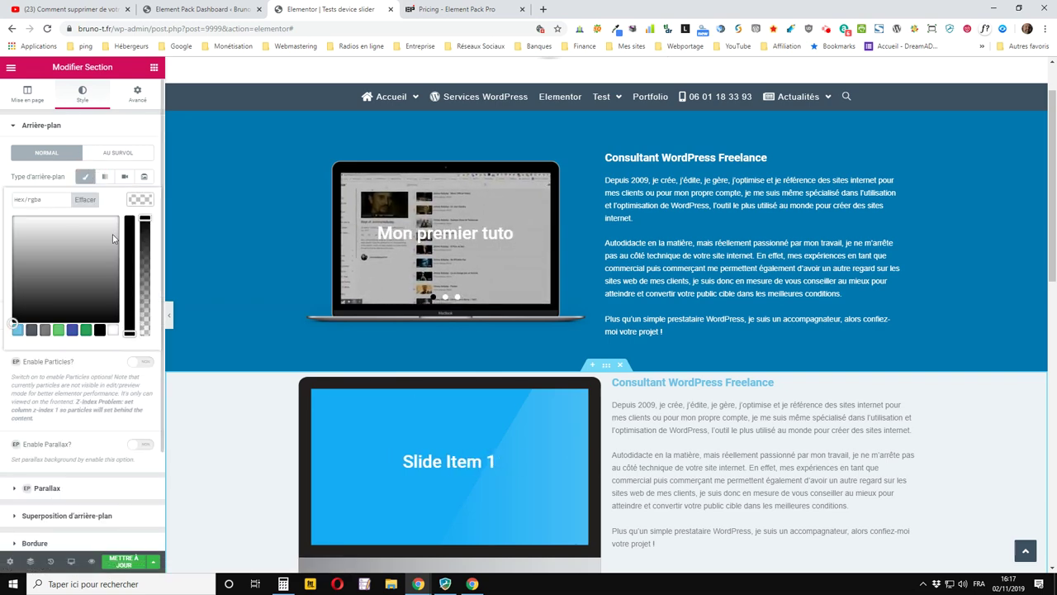
left_click(99, 331)
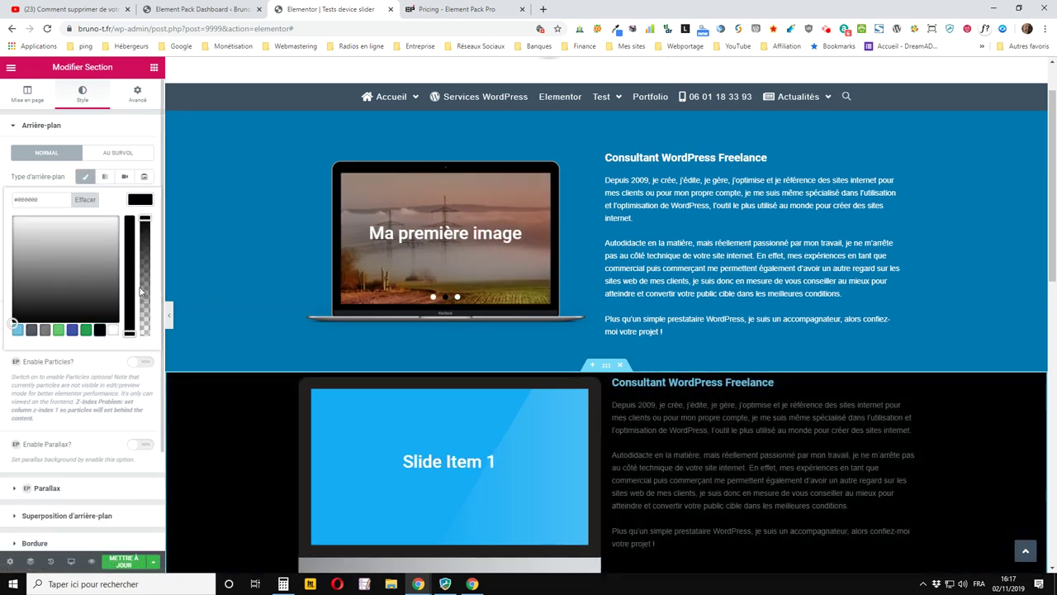
mouse_move(145, 218)
left_mouse_down()
mouse_move(145, 267)
mouse_move(145, 257)
left_mouse_up()
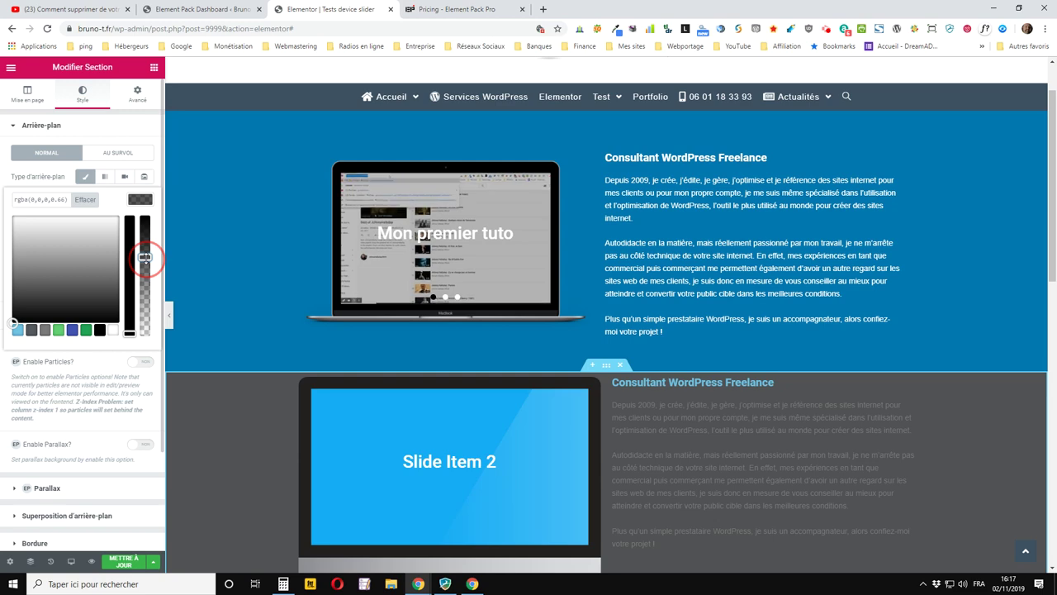
scroll(745, 252, "down", 4)
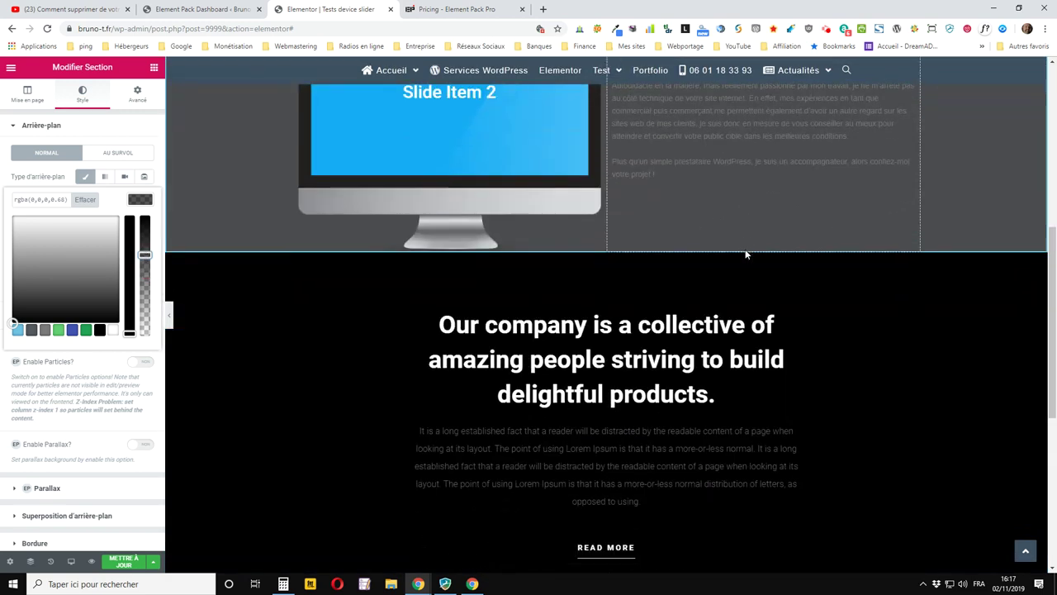
scroll(745, 252, "up", 1)
scroll(745, 253, "up", 1)
scroll(710, 246, "up", 3)
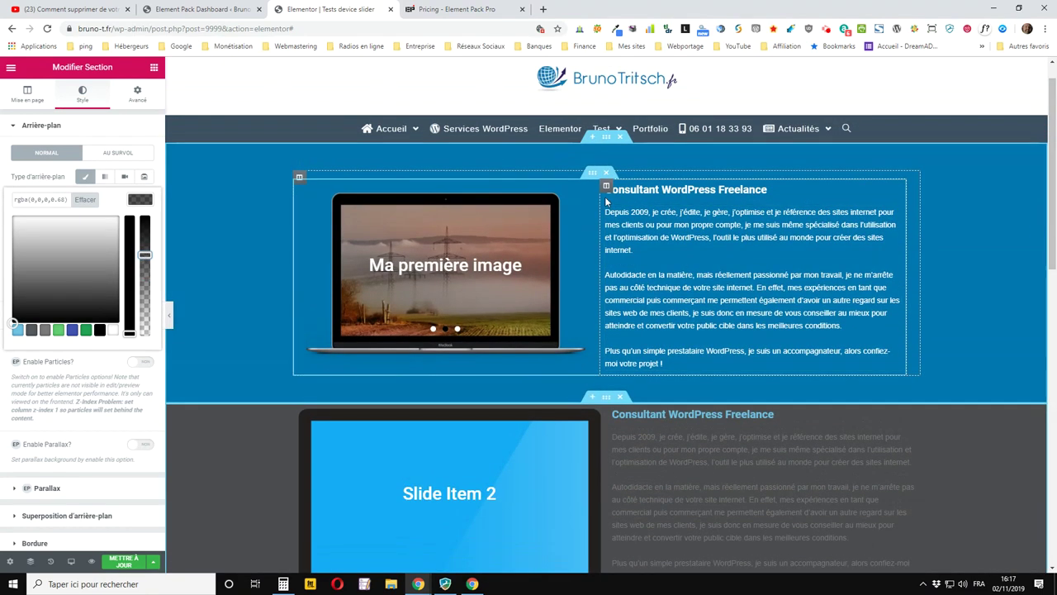
- Set the section's inner padding (Marge interne) to 50 on all sides
left_click(137, 93)
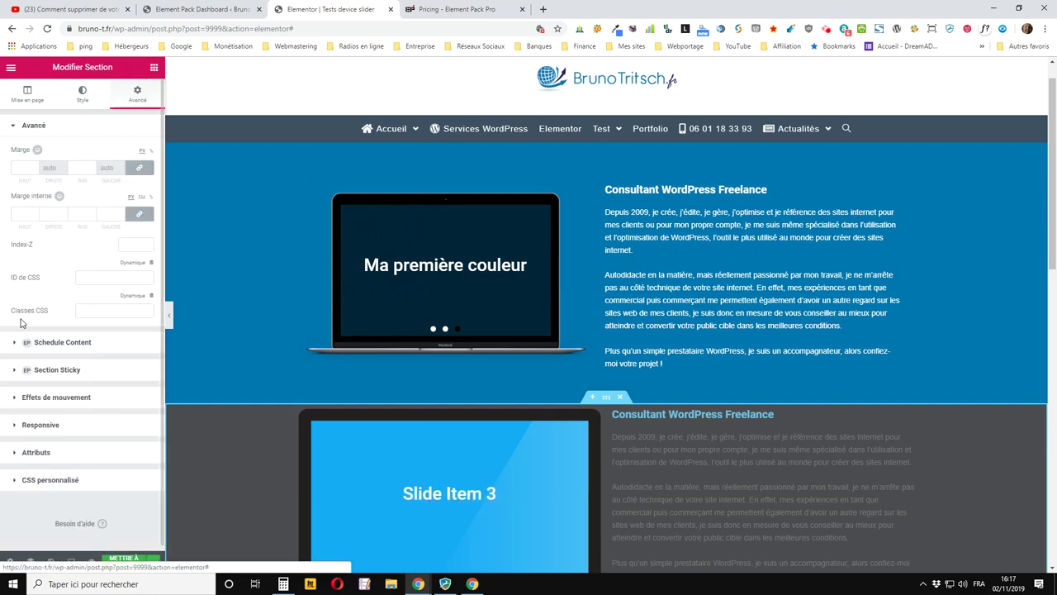
scroll(400, 324, "down", 4)
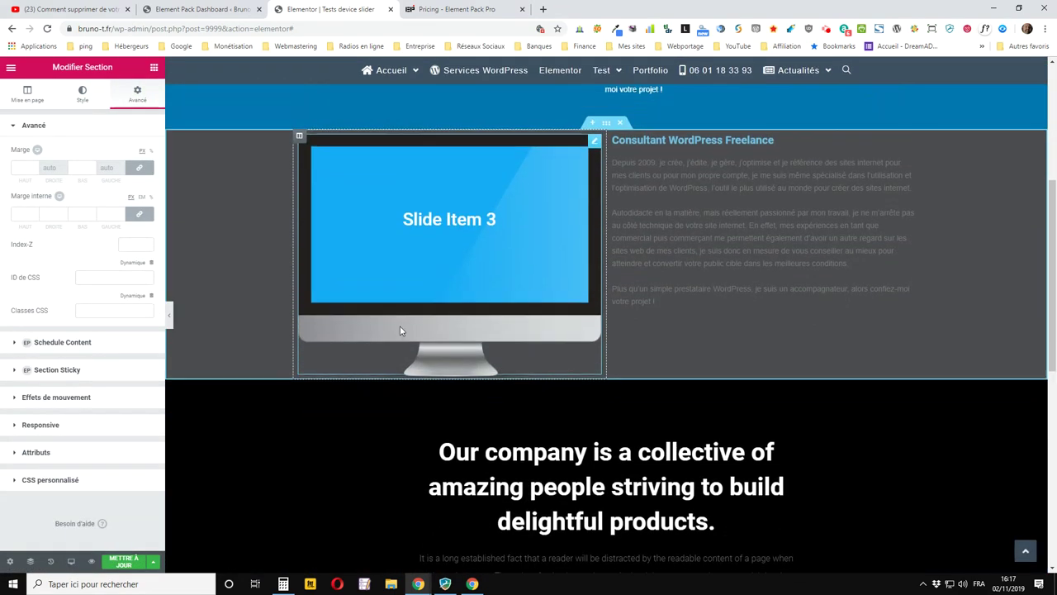
scroll(401, 324, "up", 2)
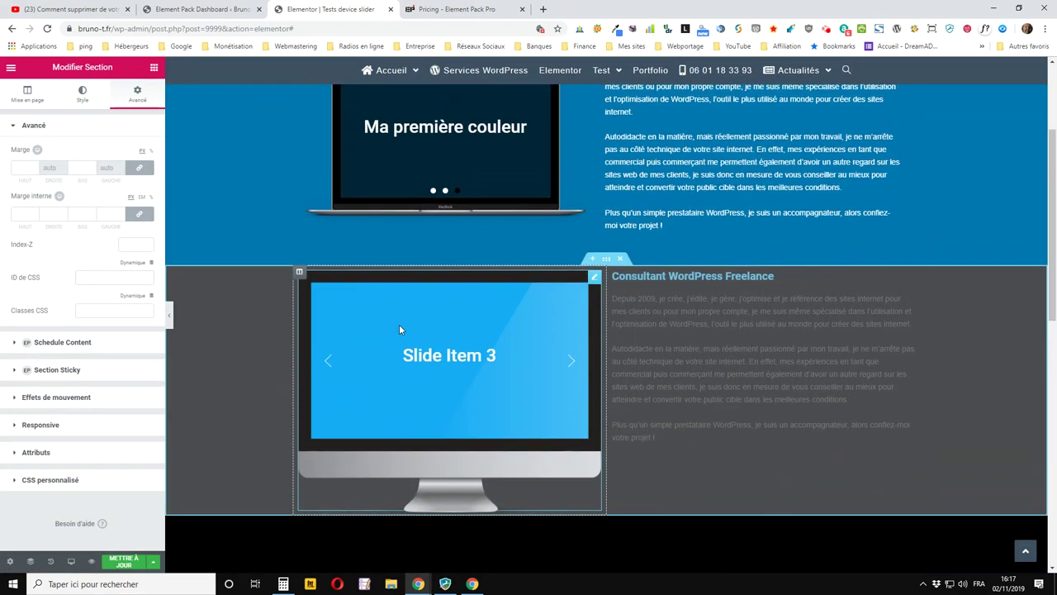
left_click(20, 212)
type("20")
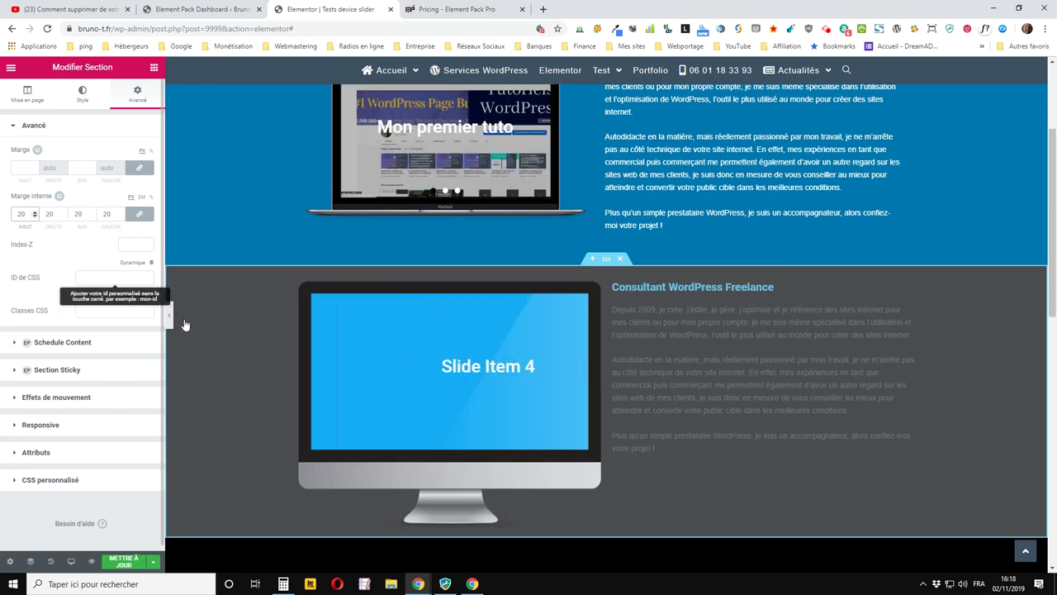
scroll(495, 330, "down", 2)
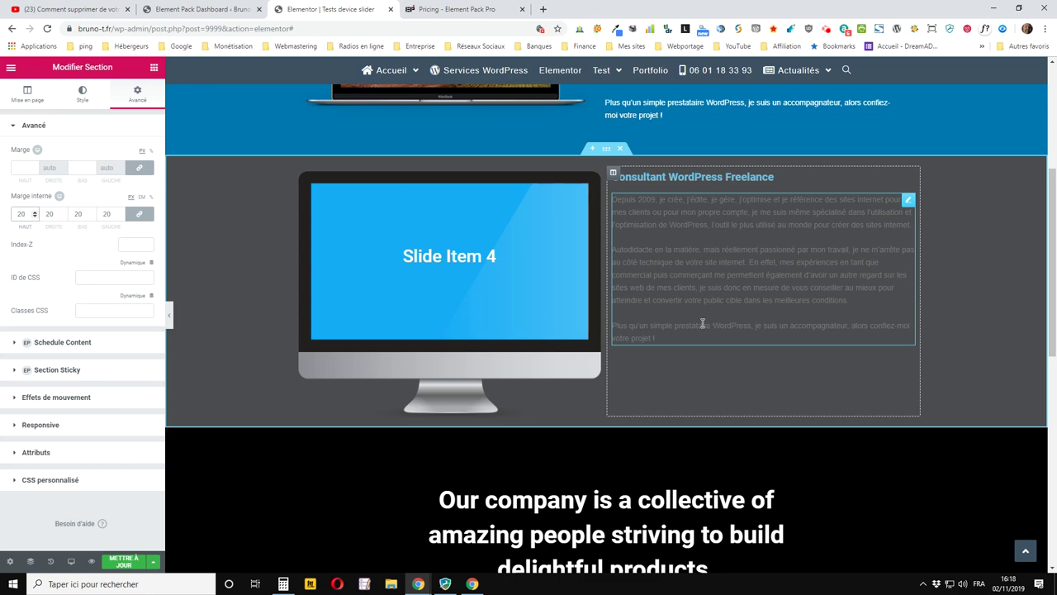
scroll(702, 323, "up", 1)
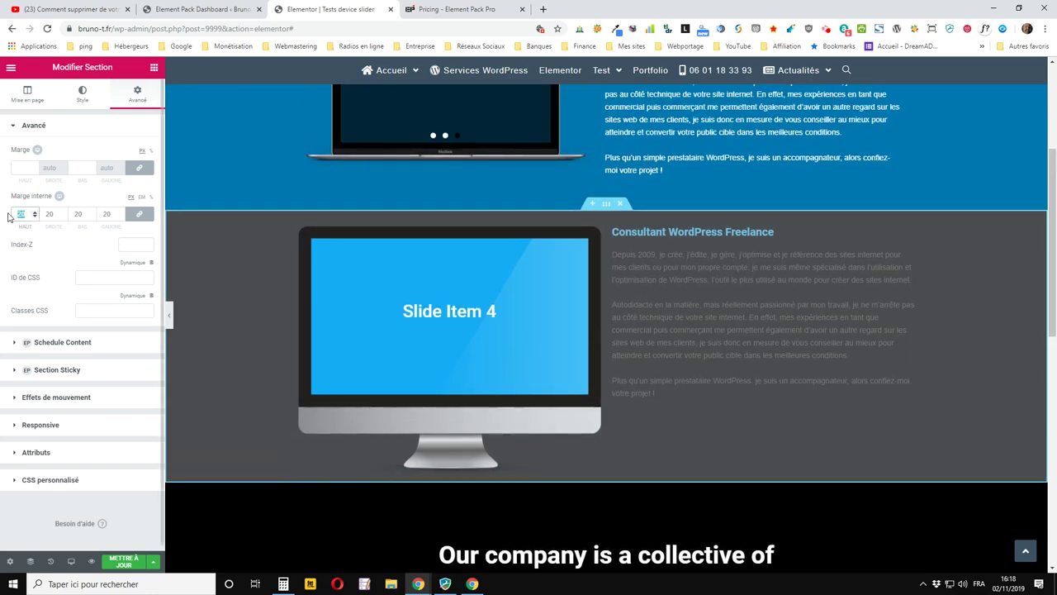
type("50")
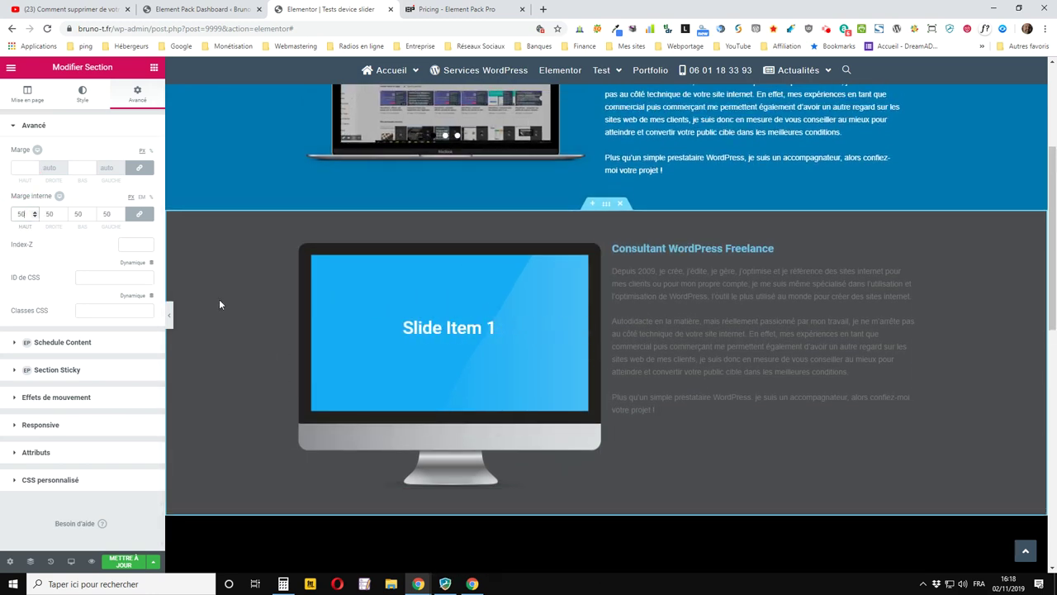
- Save the page with Mettre à jour
left_click(153, 561)
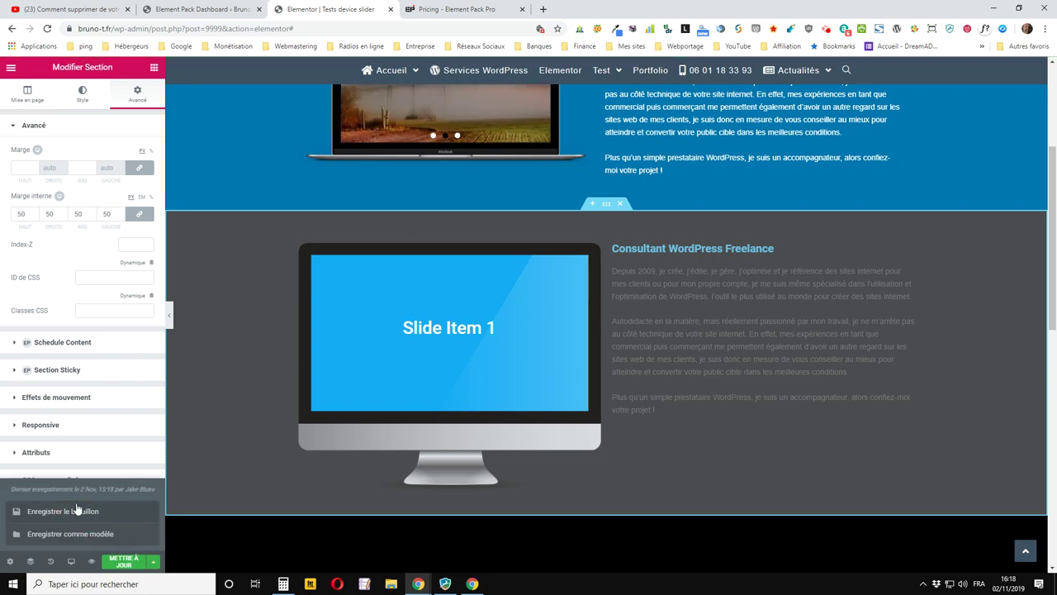
left_click(121, 561)
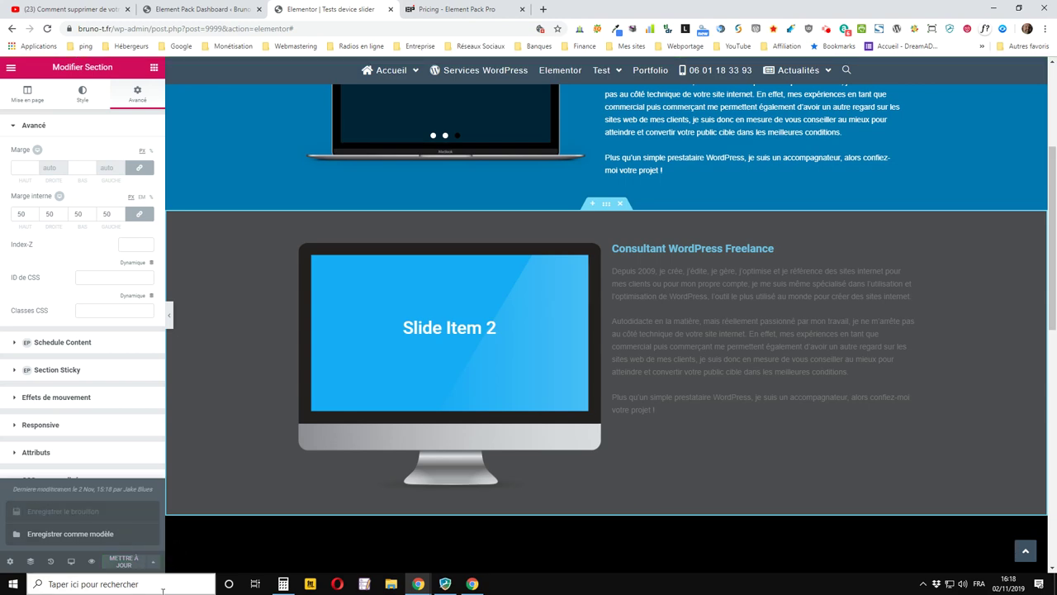
left_click(152, 561)
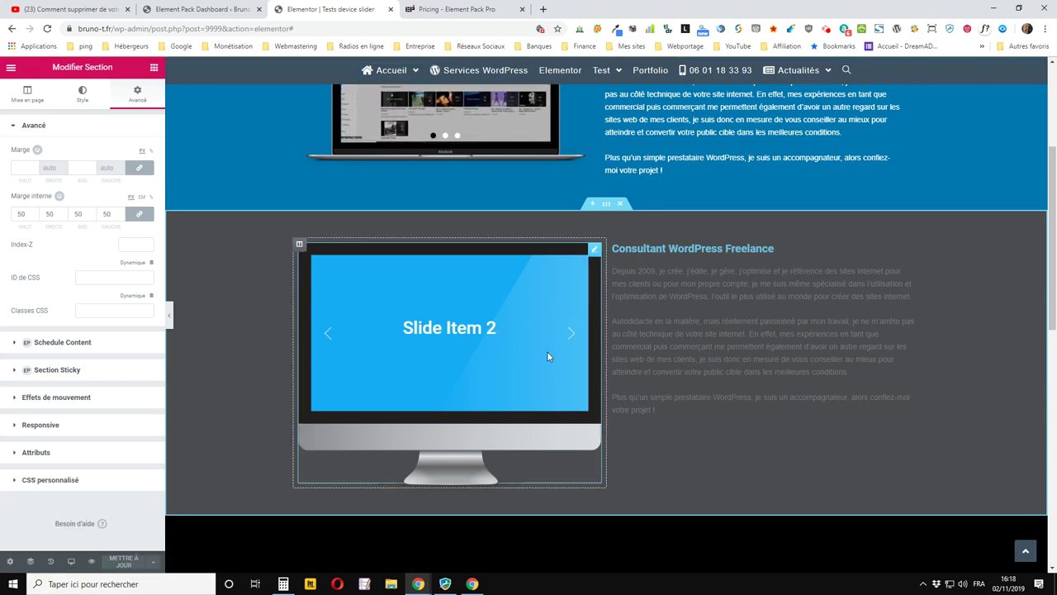
scroll(547, 351, "up", 2)
scroll(815, 367, "down", 3)
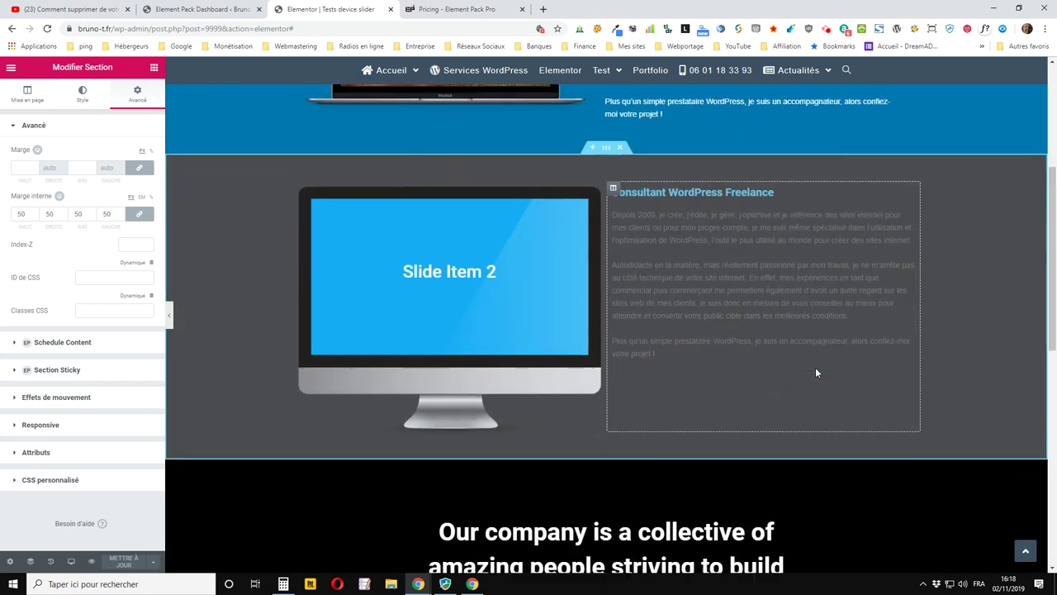
scroll(815, 372, "up", 2)
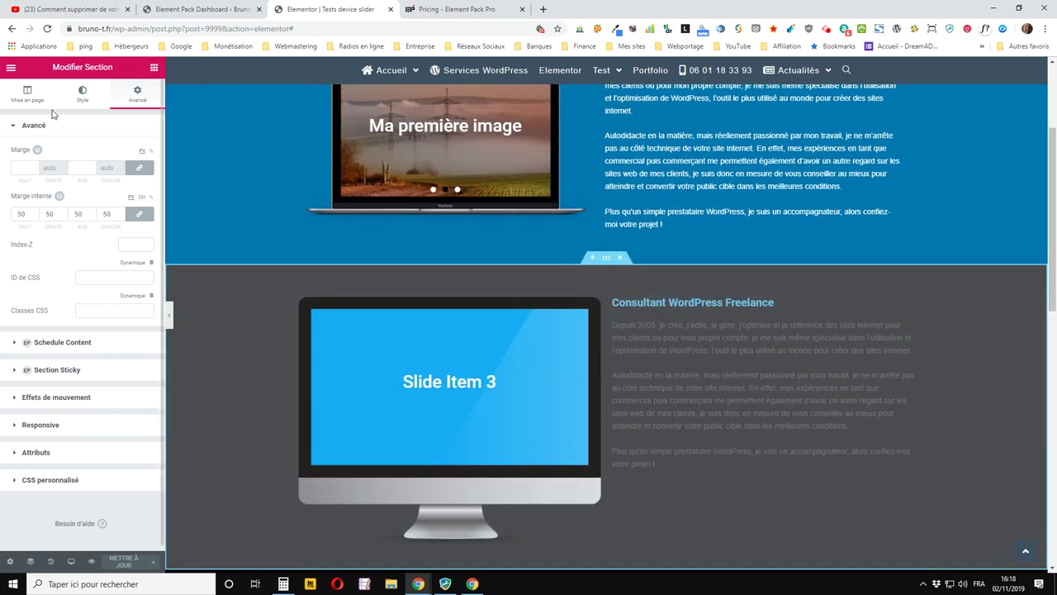
left_click(82, 94)
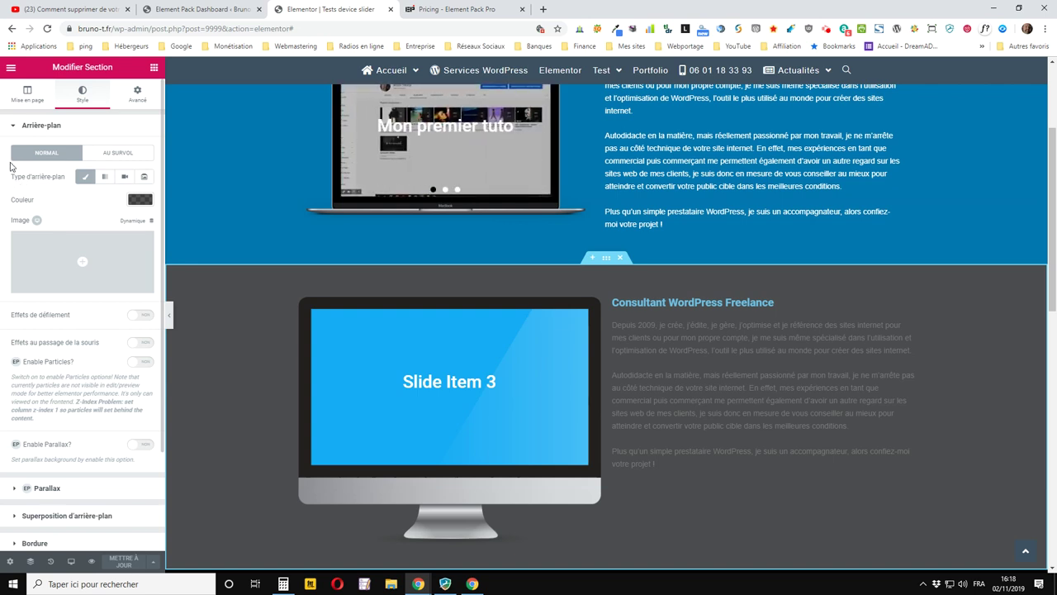
- Set Couleur du titre and Couleur du texte to the white preset (#ffffff)
scroll(55, 445, "down", 2)
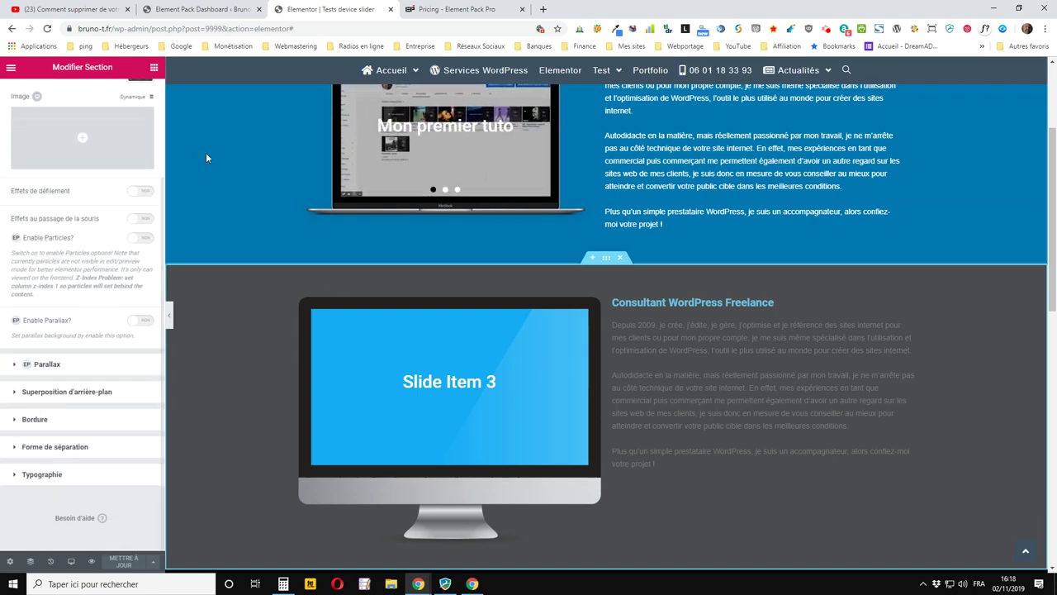
left_click(64, 472)
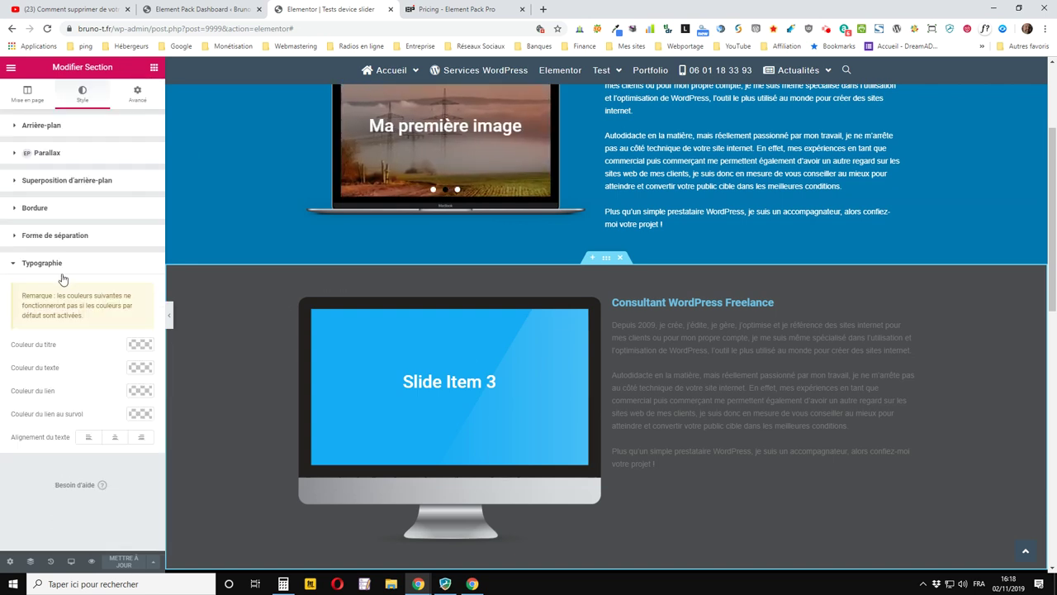
left_click(137, 344)
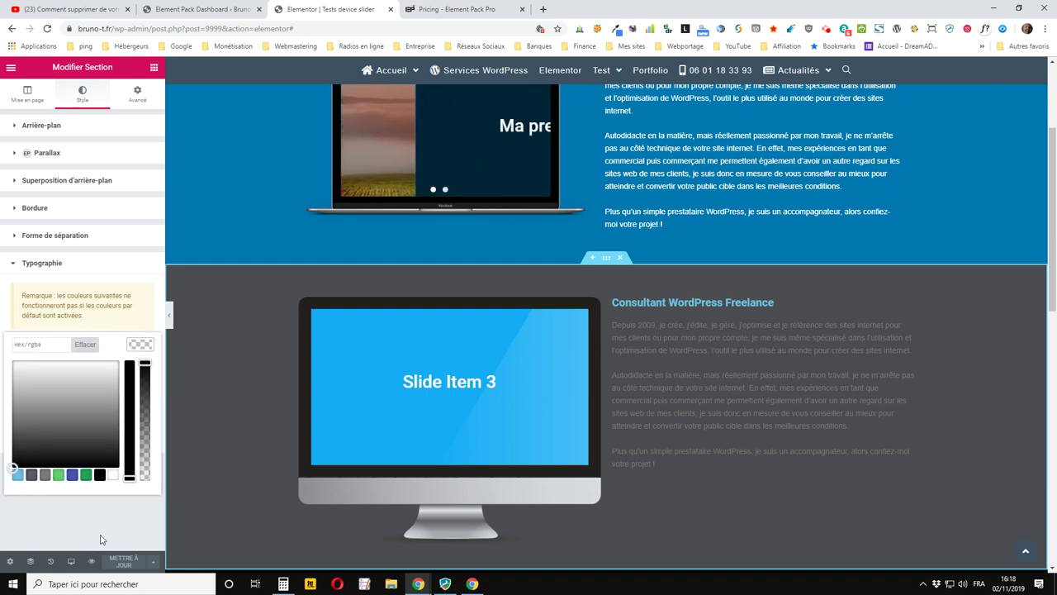
left_click(114, 475)
left_click(137, 345)
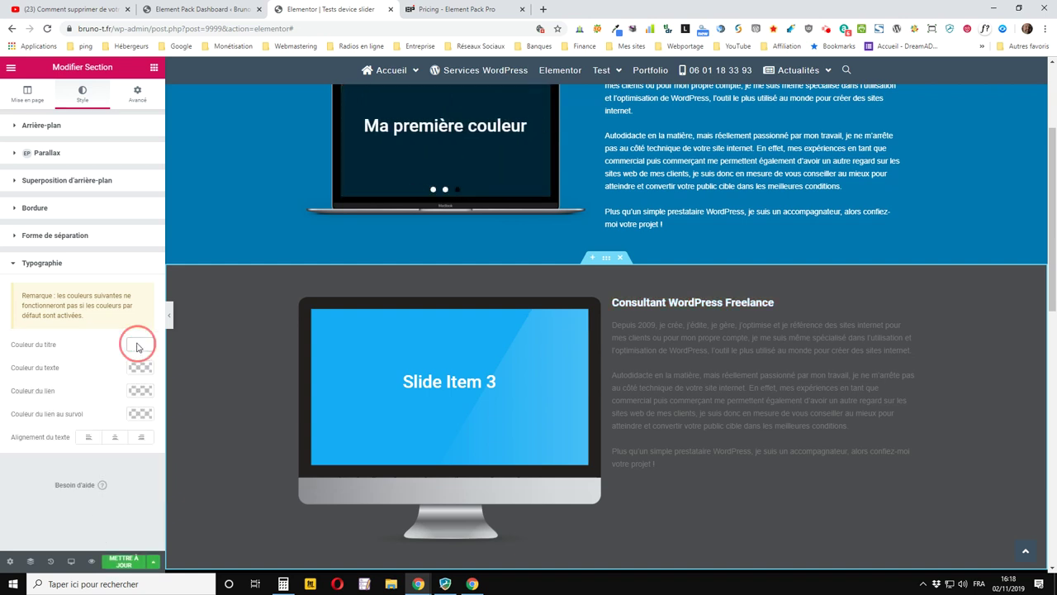
left_click(132, 373)
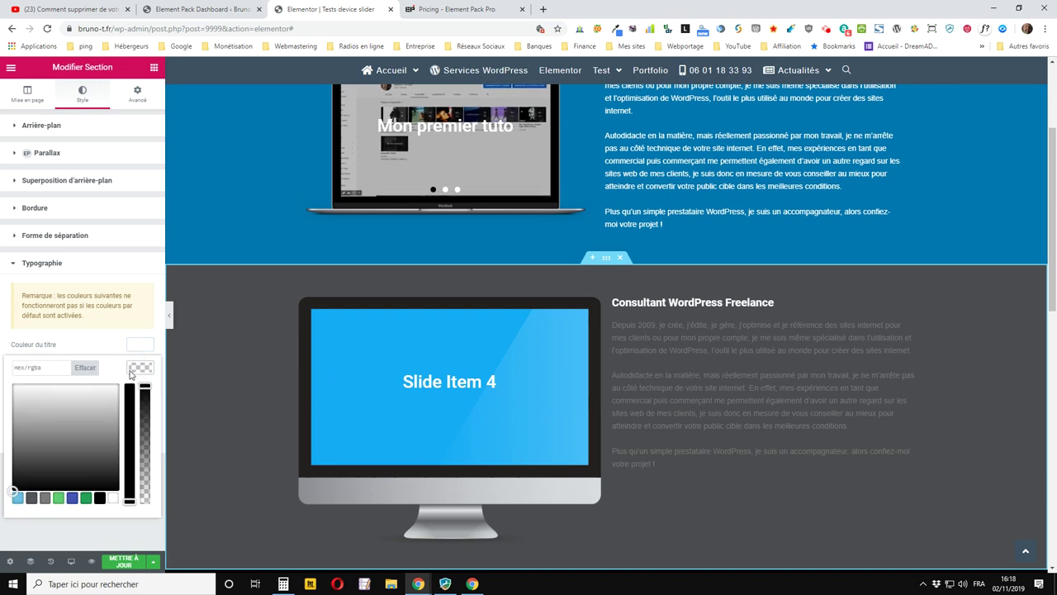
left_click(113, 498)
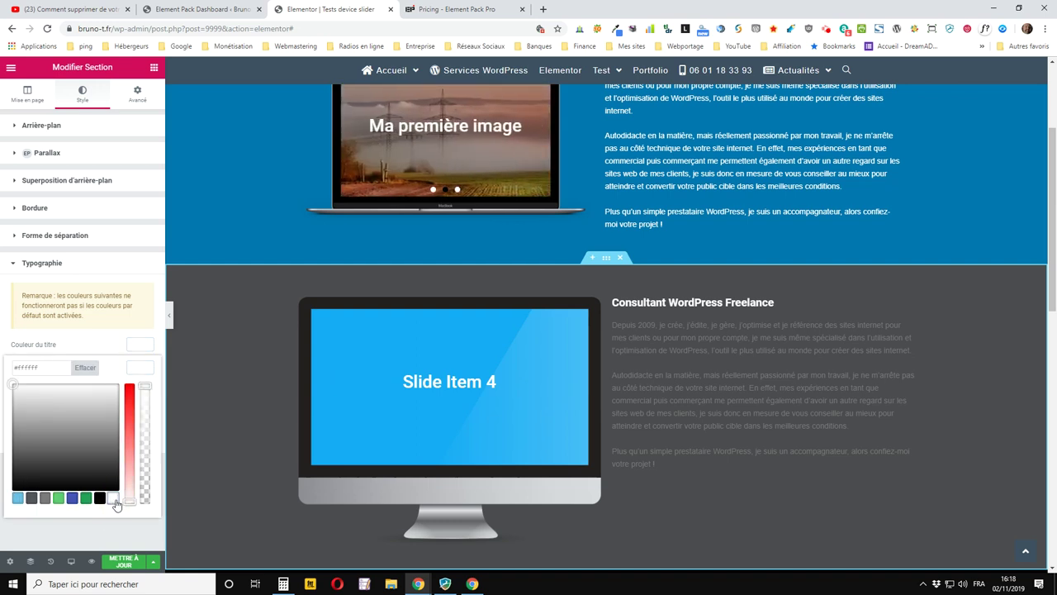
left_click(140, 370)
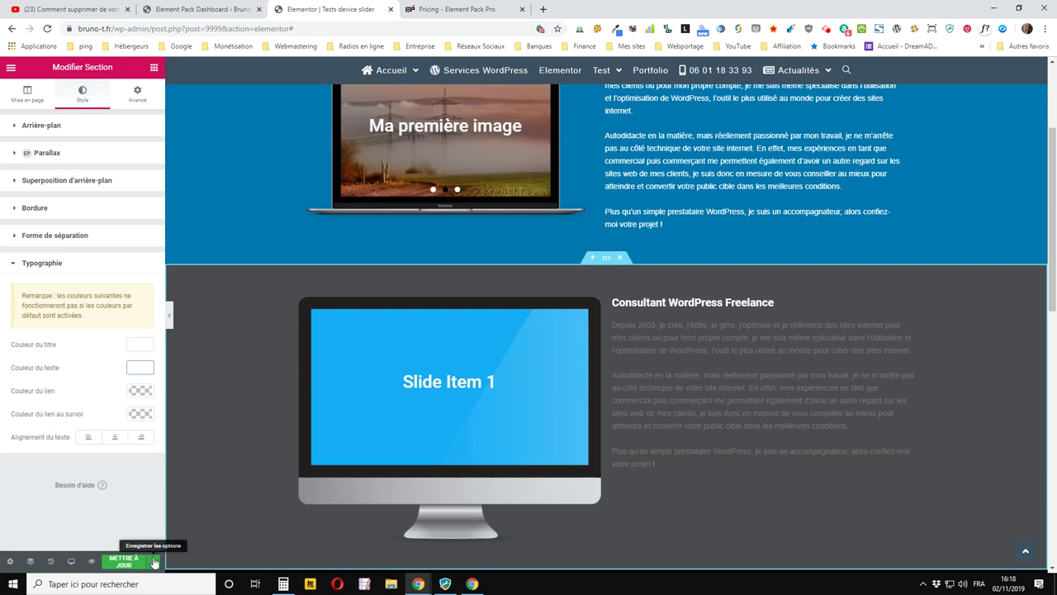
- Set the text editor paragraphs' colour to white #ffffff
left_click(908, 328)
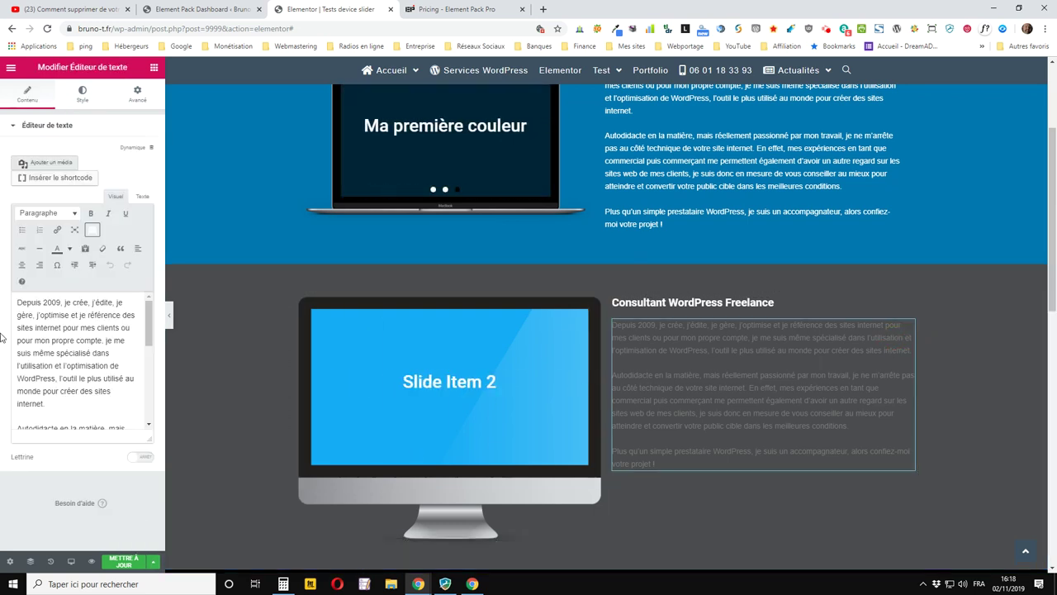
left_click(82, 93)
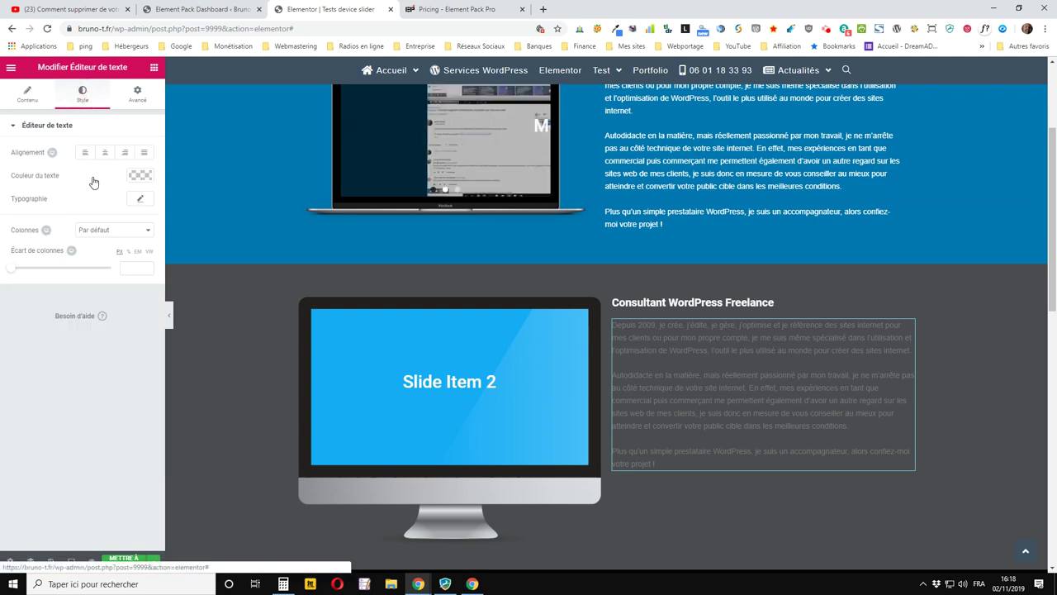
left_click(140, 175)
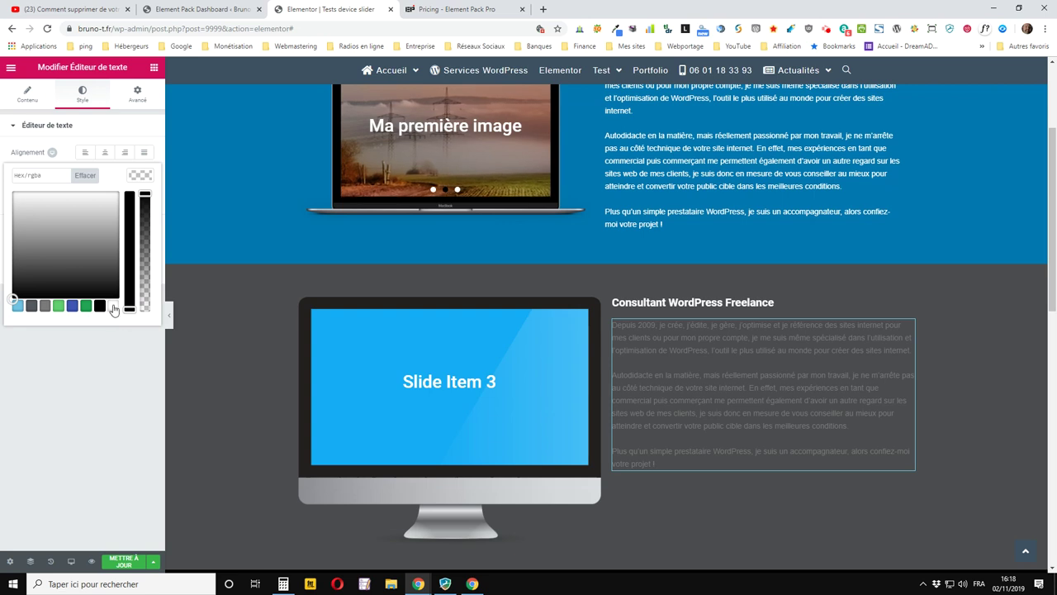
left_click(113, 307)
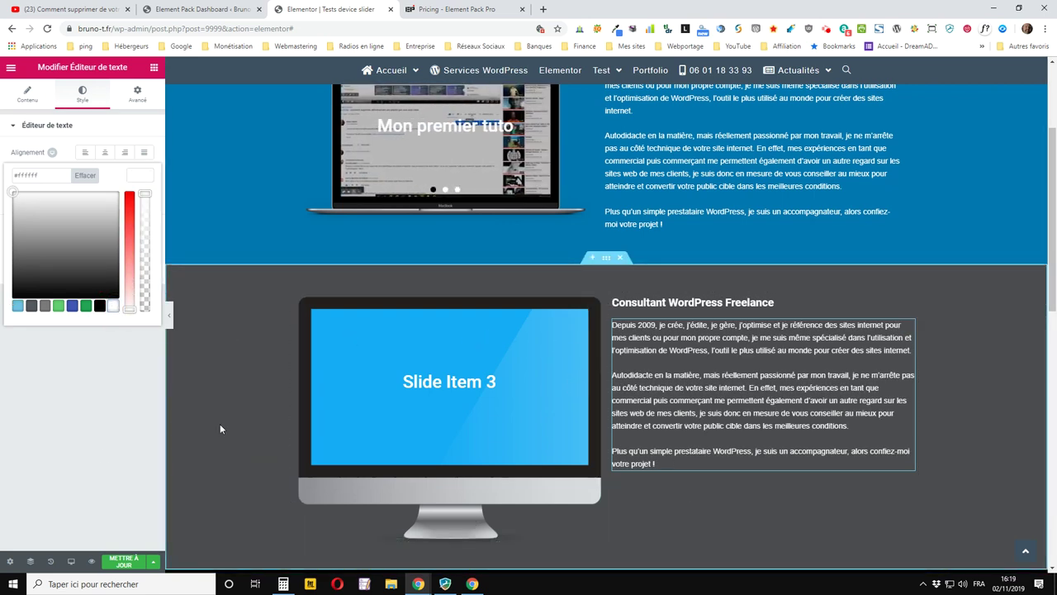
- Save the page with Mettre à jour and scroll to check the white bio
left_click(116, 564)
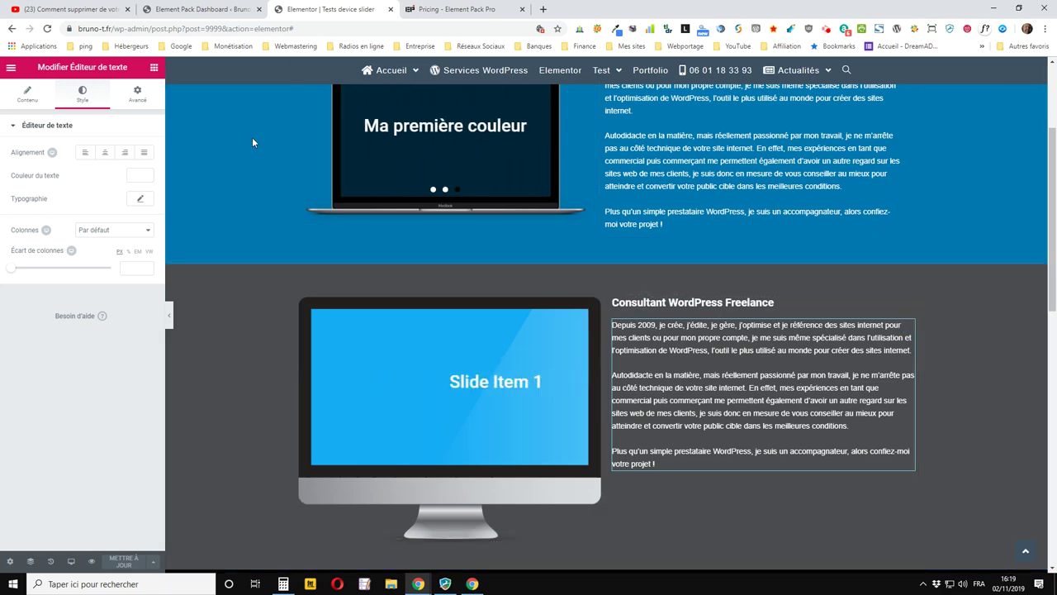
scroll(695, 445, "down", 1)
scroll(696, 444, "down", 1)
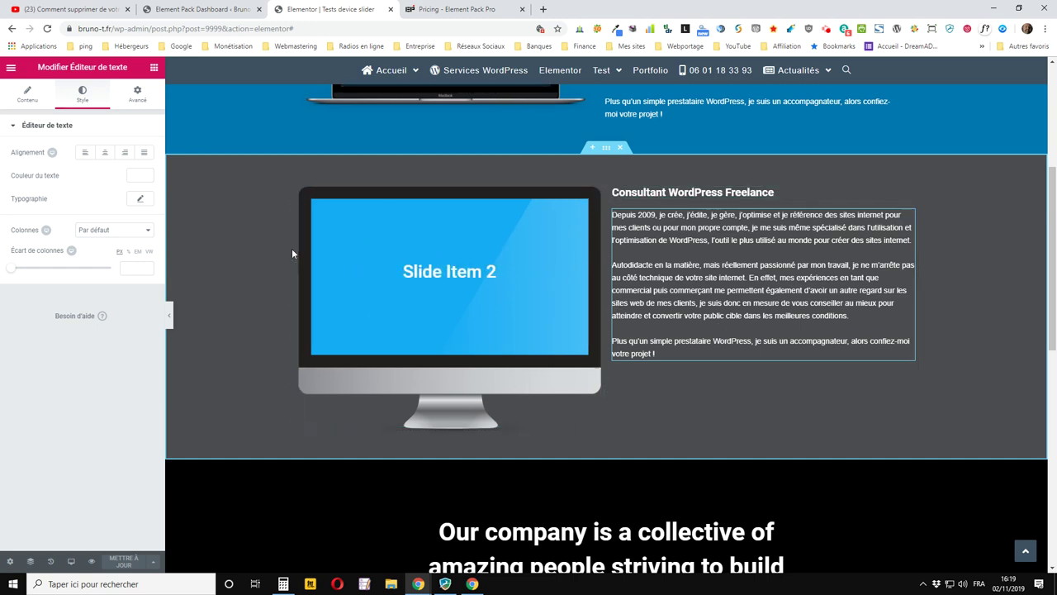
scroll(304, 265, "up", 1)
scroll(362, 319, "up", 1)
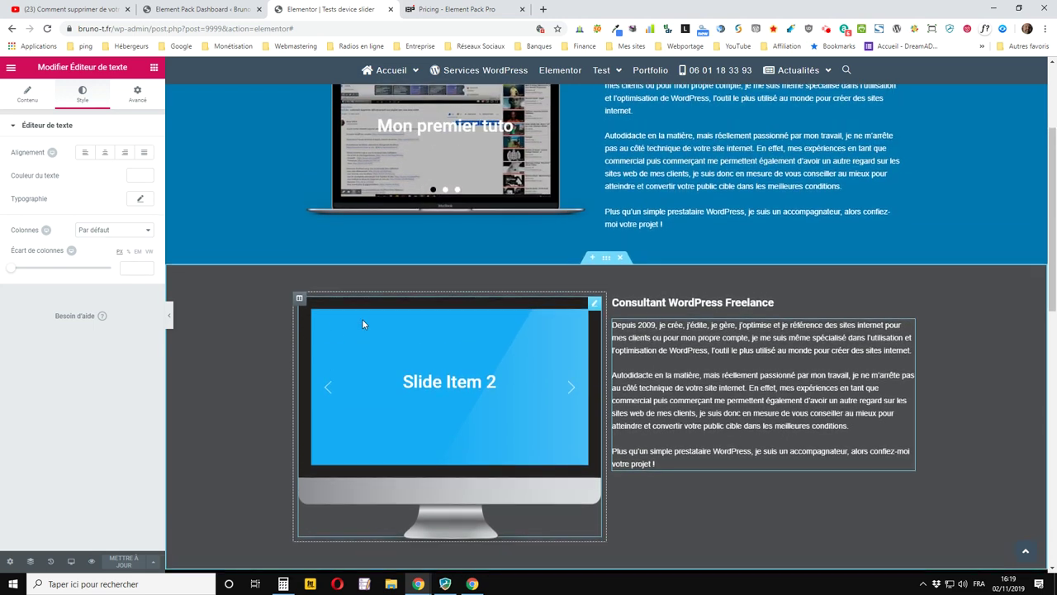
scroll(360, 321, "up", 2)
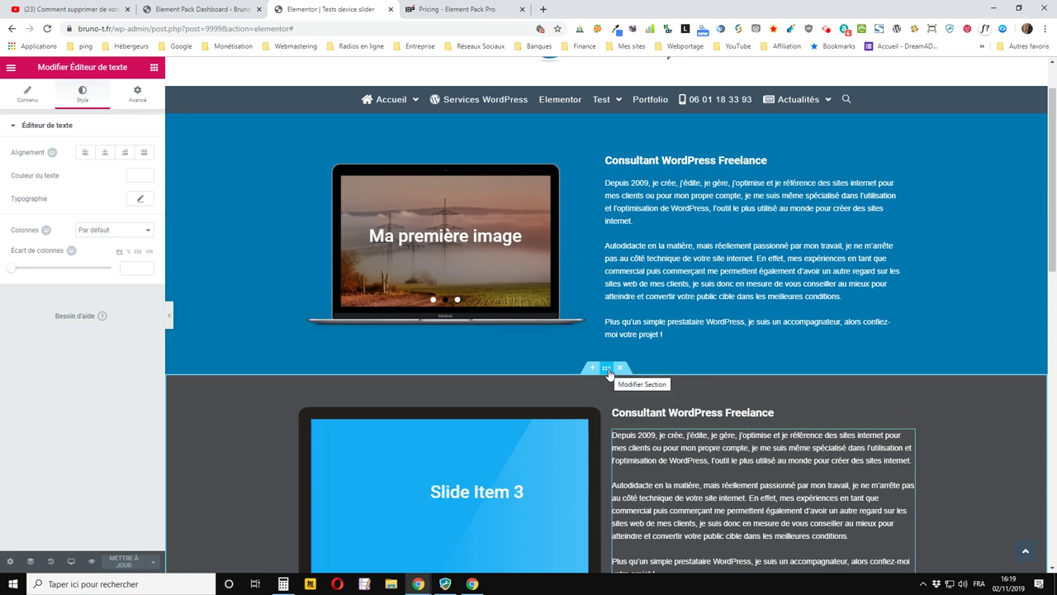
- Set the dark section's Alignement vertical to Milieu and save the page
left_click(607, 369)
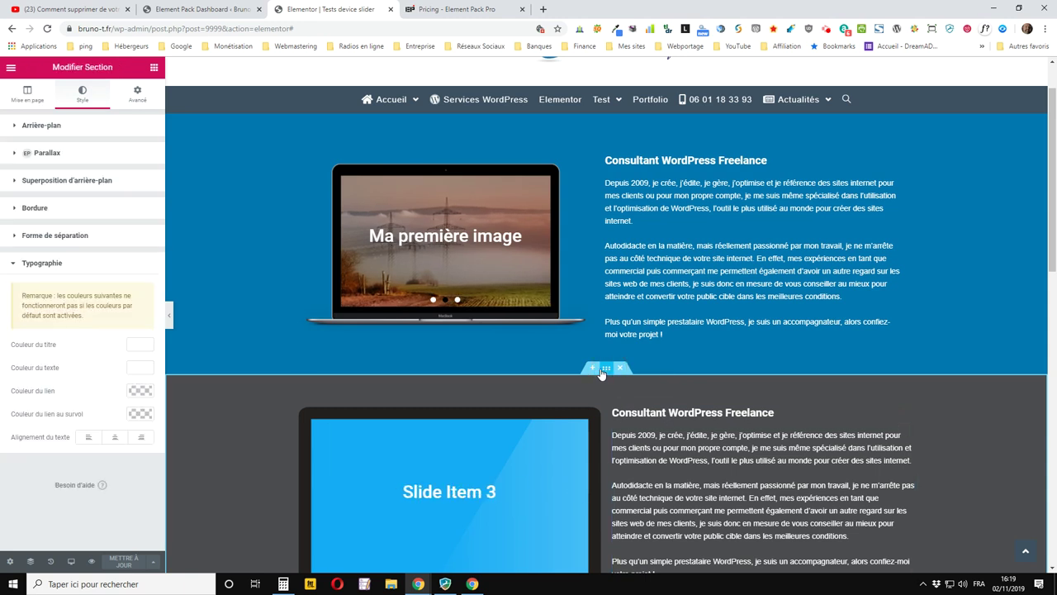
left_click(28, 93)
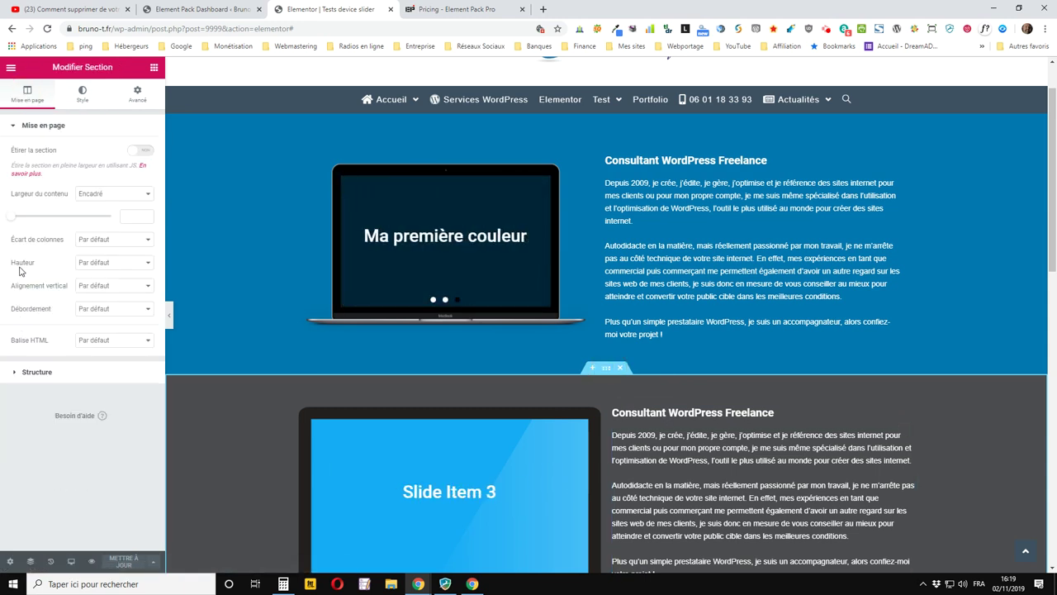
left_click(97, 285)
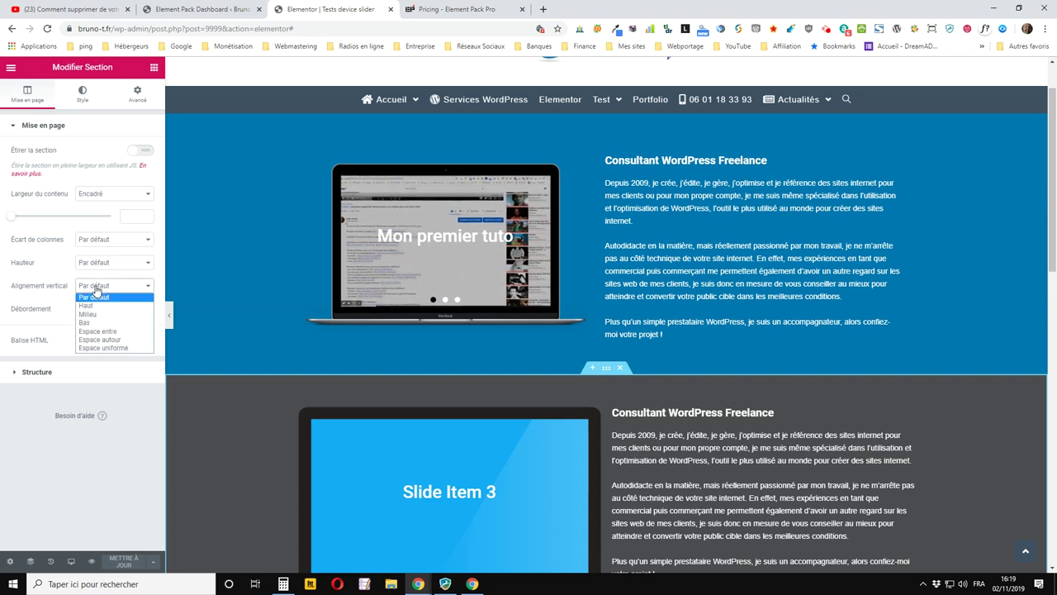
left_click(86, 314)
scroll(246, 381, "down", 3)
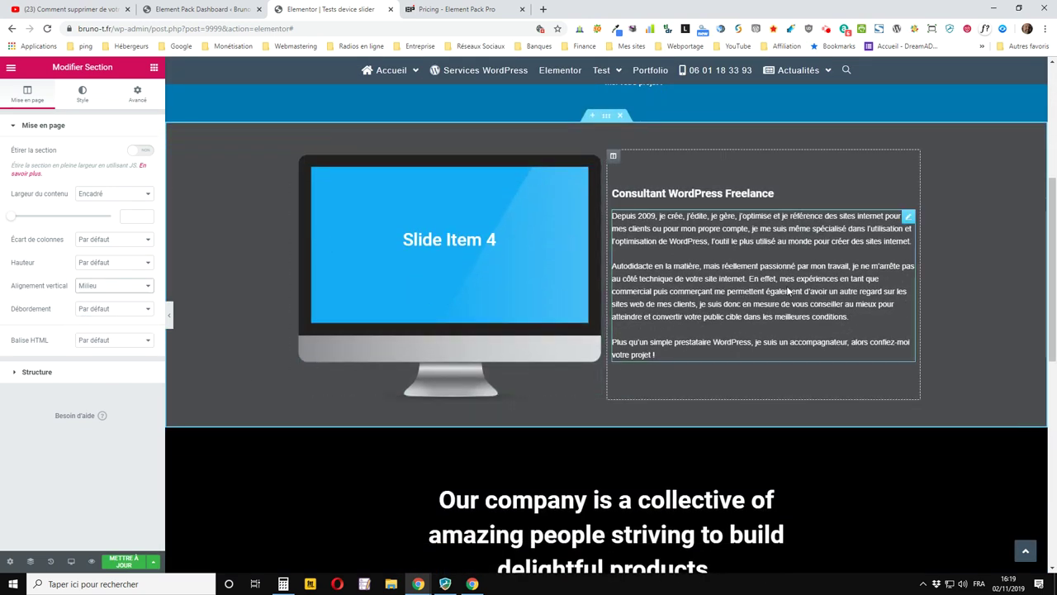
left_click(124, 560)
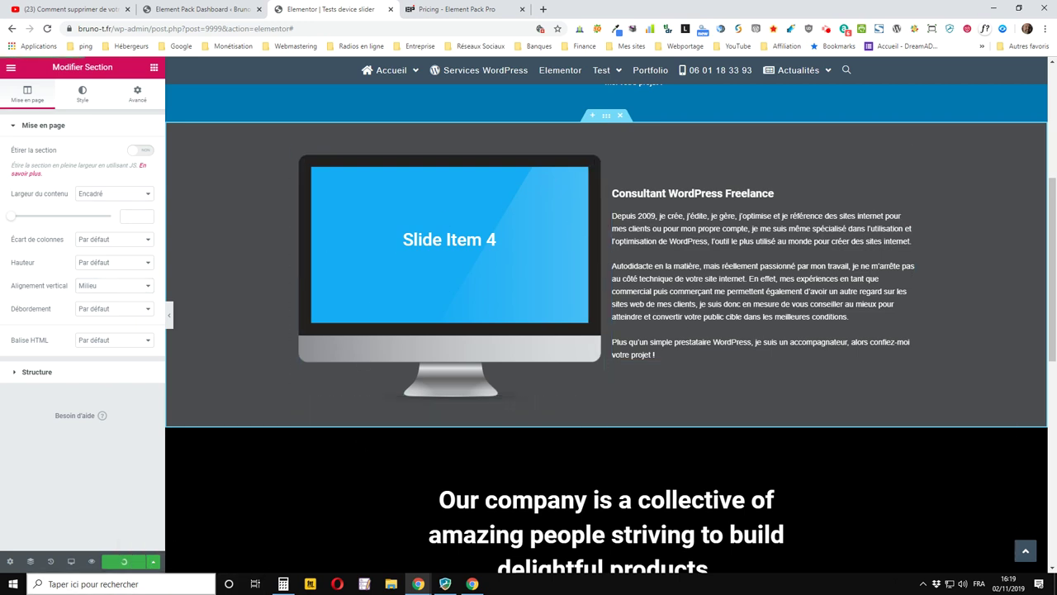
- Open a live preview of the page in its own browser tab
left_click(239, 10)
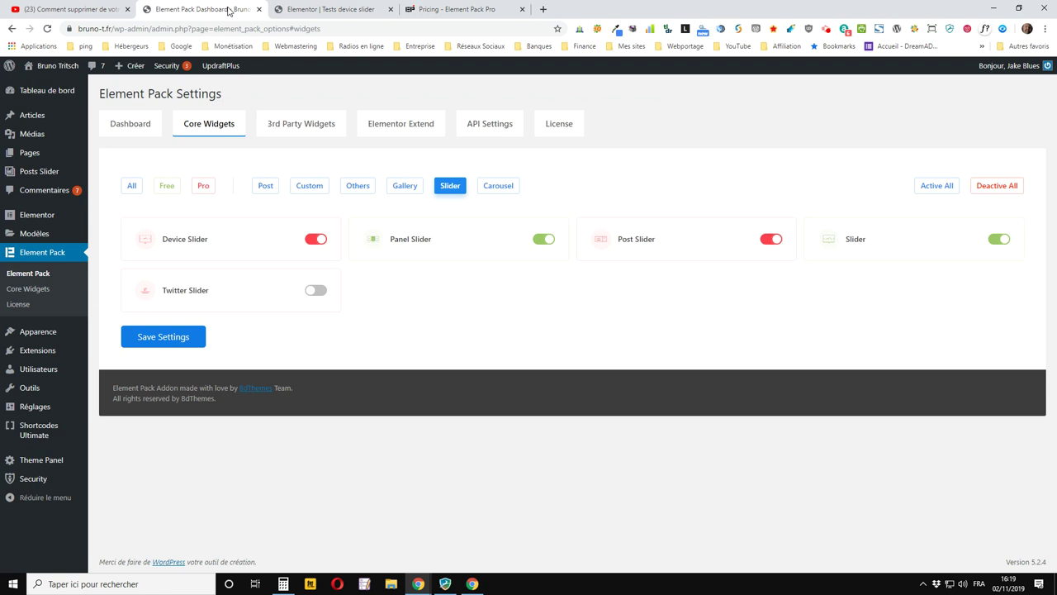
left_click(301, 11)
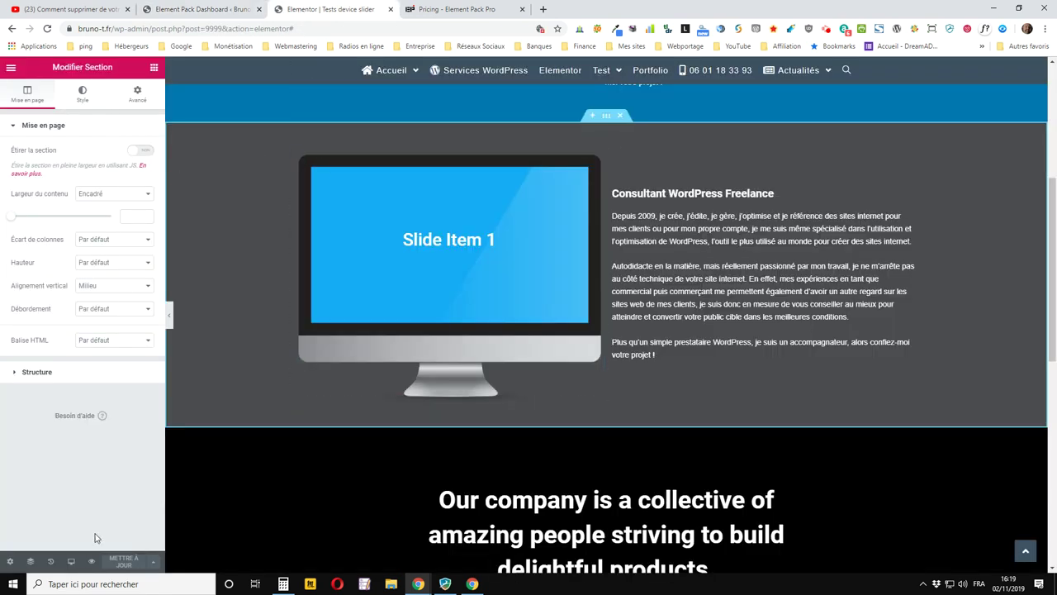
left_click(92, 560)
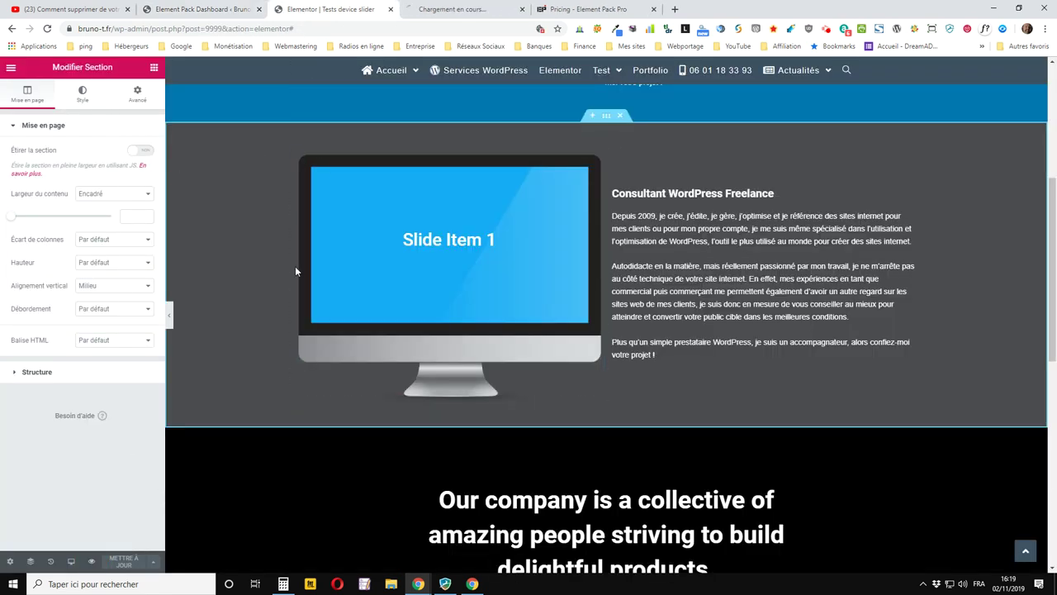
left_click(462, 9)
- Scroll the preview to watch both device sliders, then go back to the Elementor editor
scroll(860, 394, "down", 3)
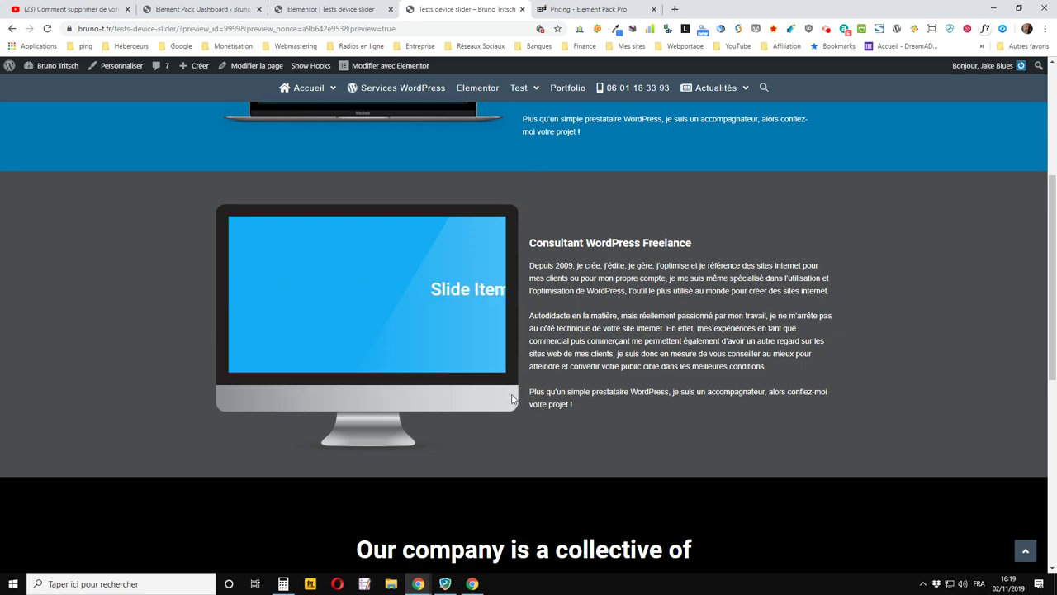
scroll(530, 398, "down", 1)
scroll(530, 398, "up", 2)
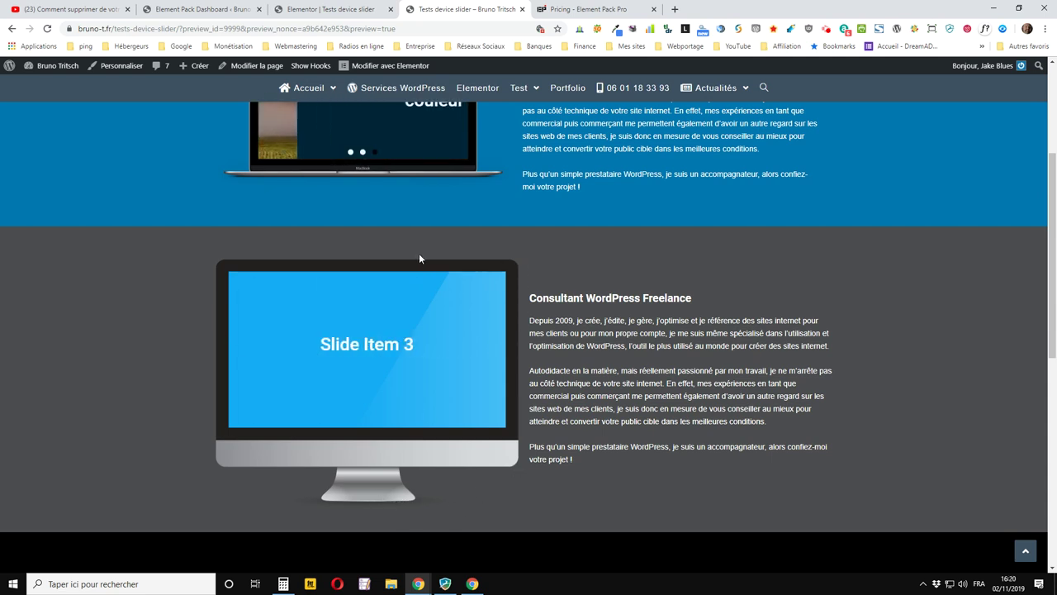
scroll(433, 295, "up", 3)
scroll(438, 301, "down", 1)
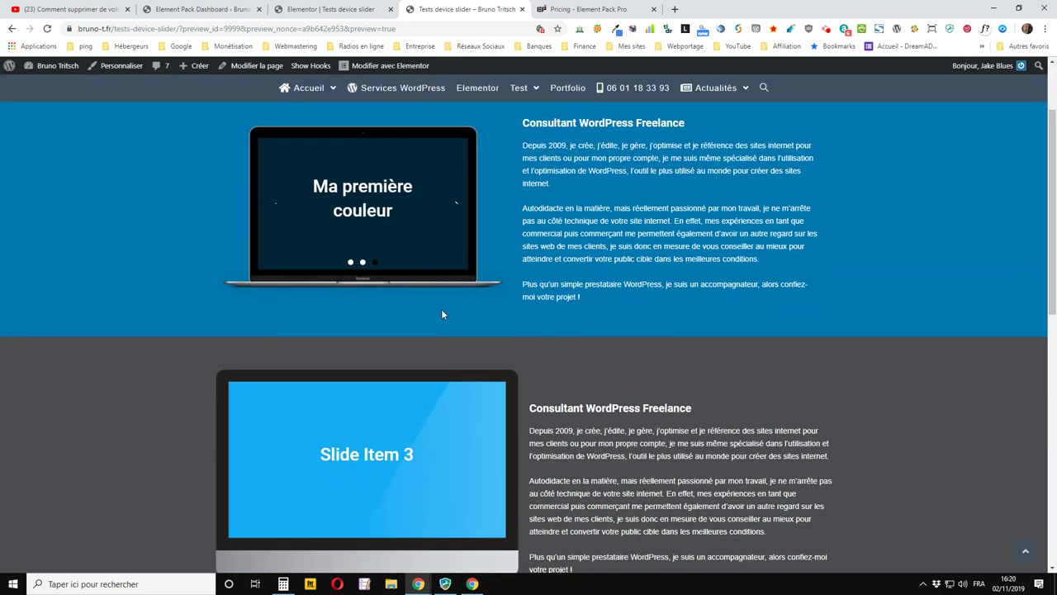
scroll(442, 323, "down", 2)
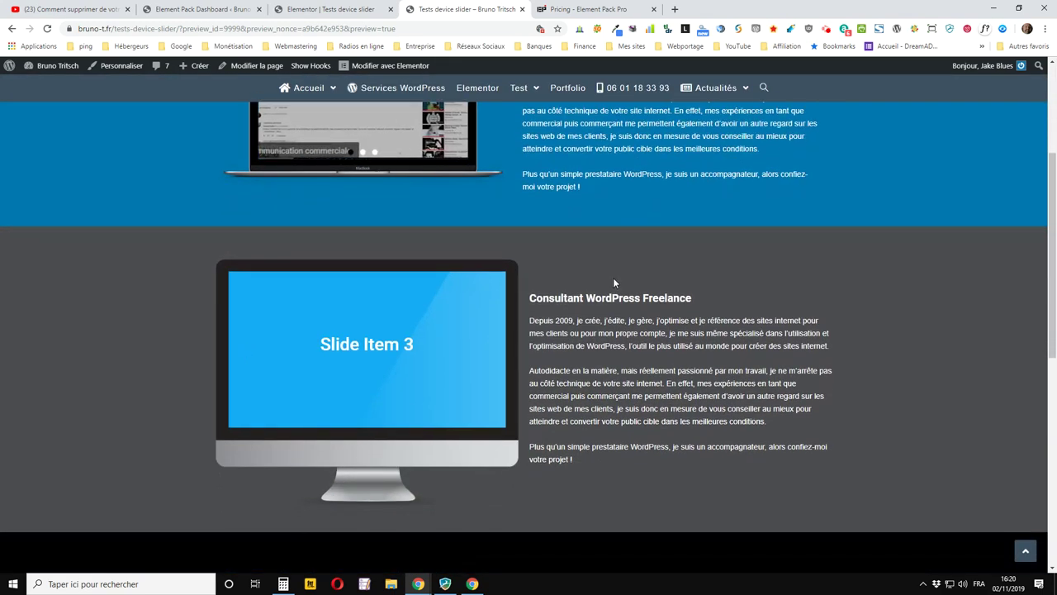
scroll(592, 425, "up", 2)
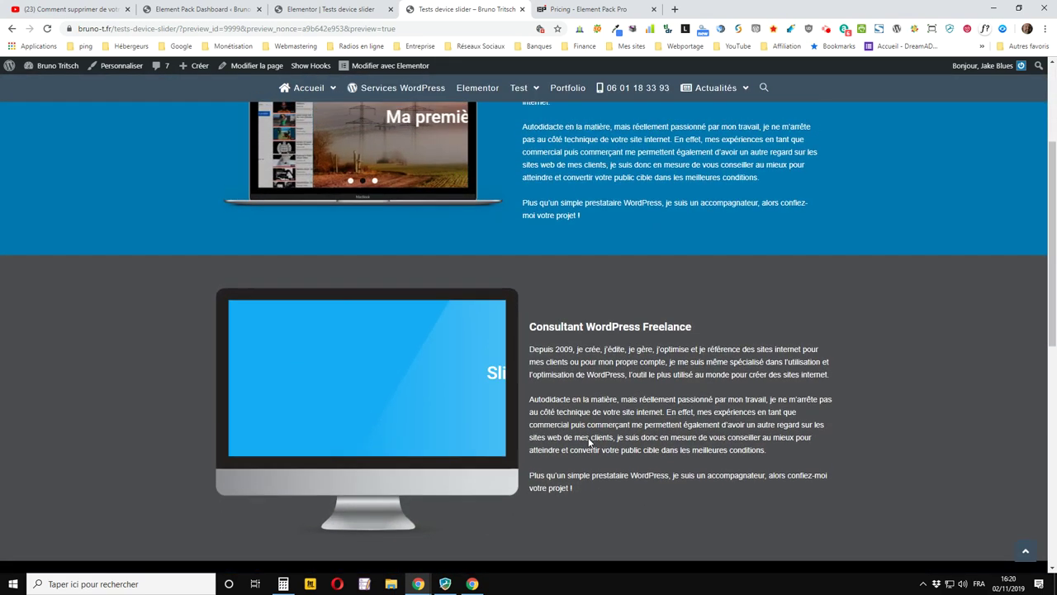
scroll(474, 447, "down", 2)
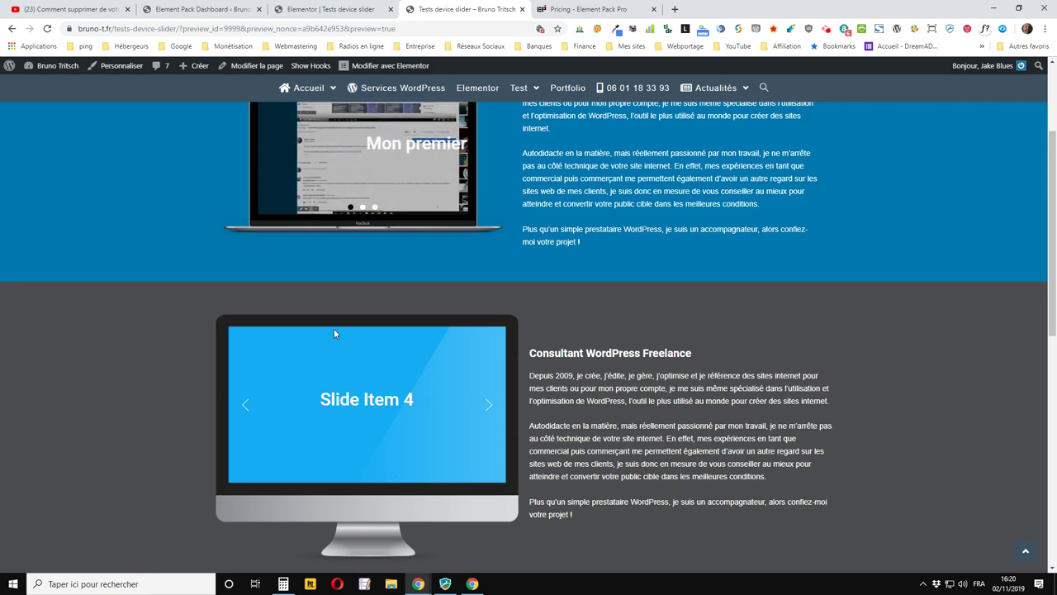
left_click(349, 7)
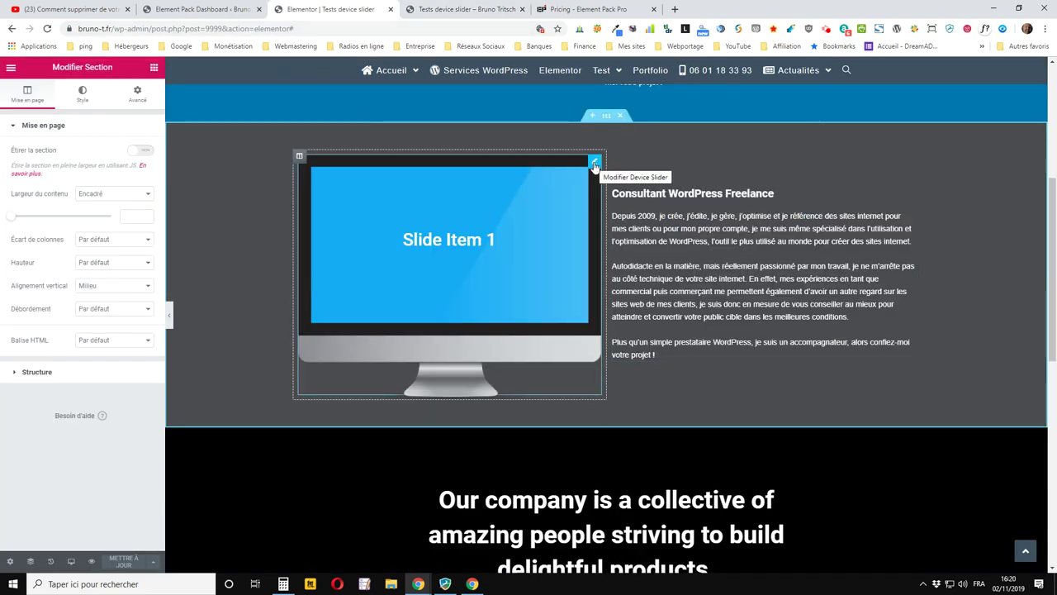
- Edit the Device Slider and try the Safari and Chrome mockup frames
right_click(595, 166)
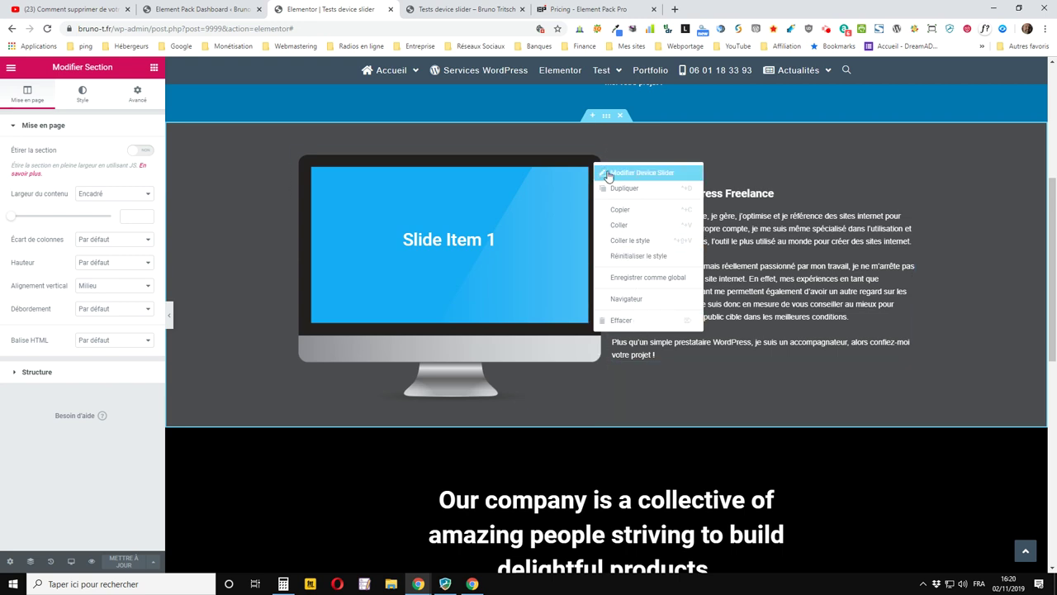
left_click(614, 173)
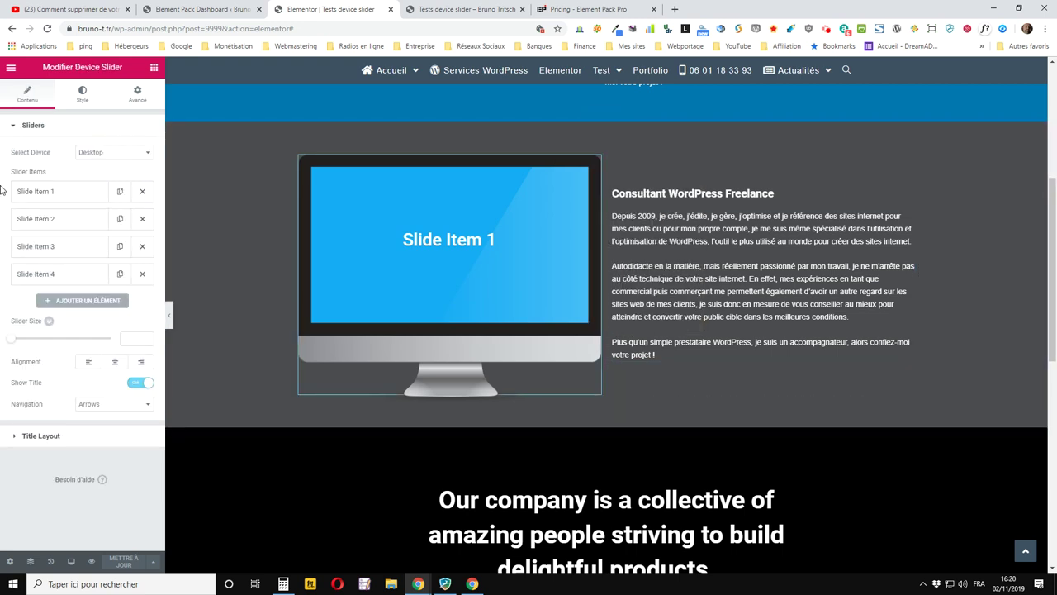
left_click(114, 157)
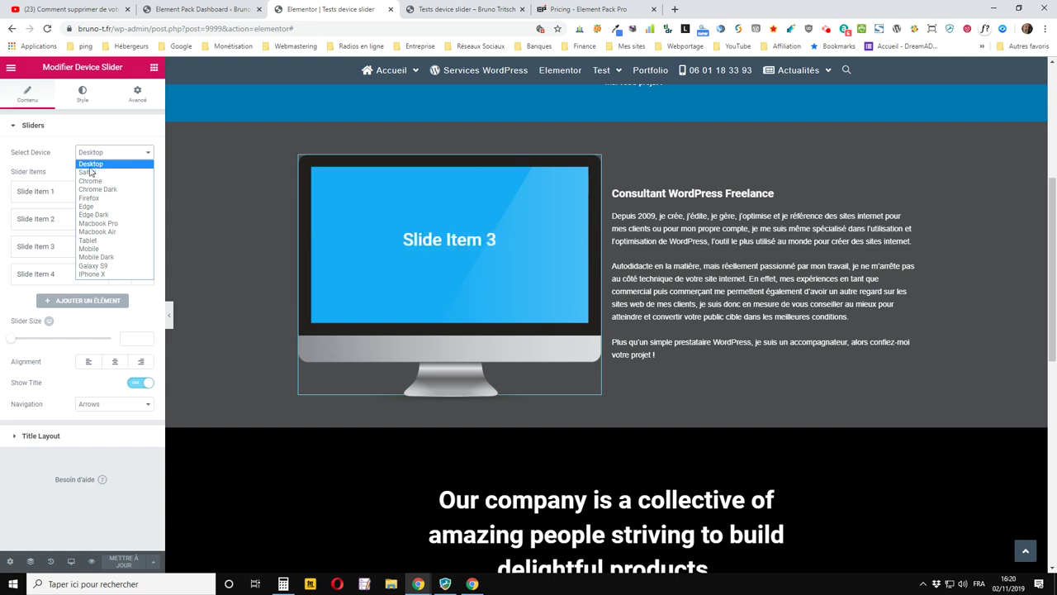
left_click(88, 172)
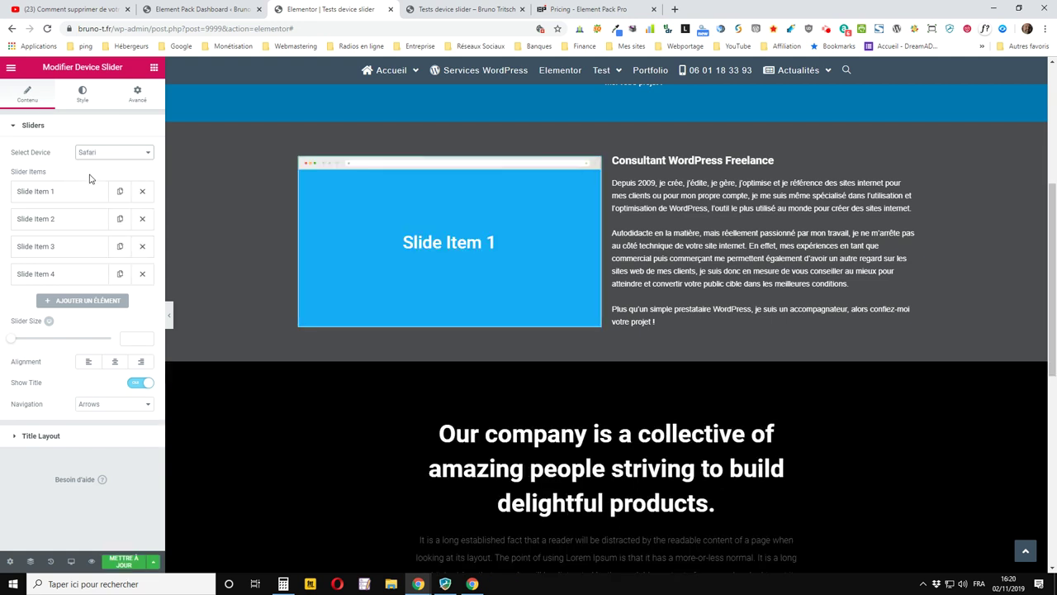
left_click(115, 154)
left_click(113, 181)
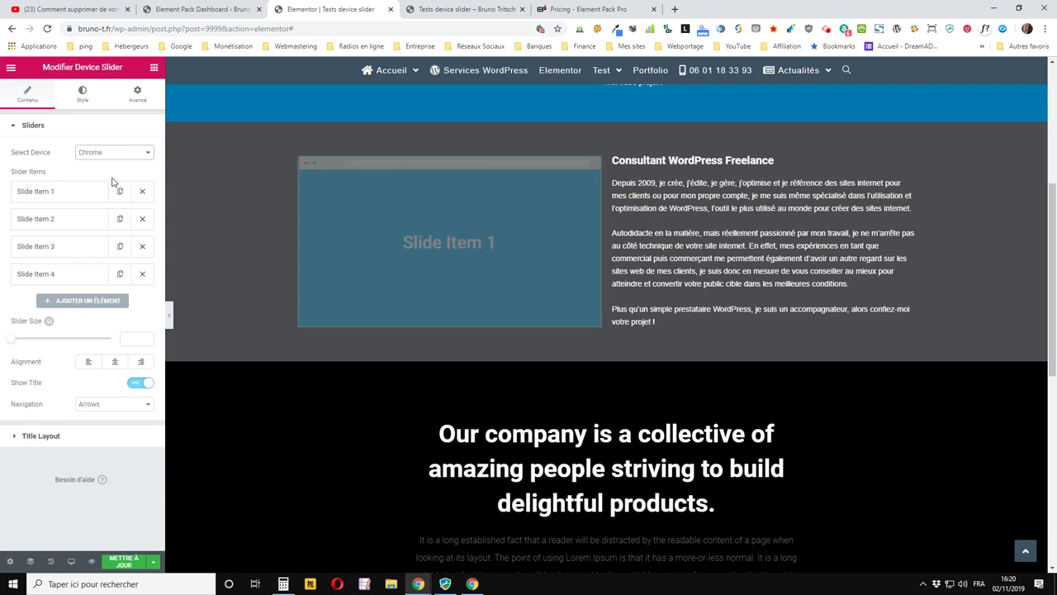
- Try Chrome Dark and Firefox frames, then settle on the Macbook Pro mockup
left_click(118, 155)
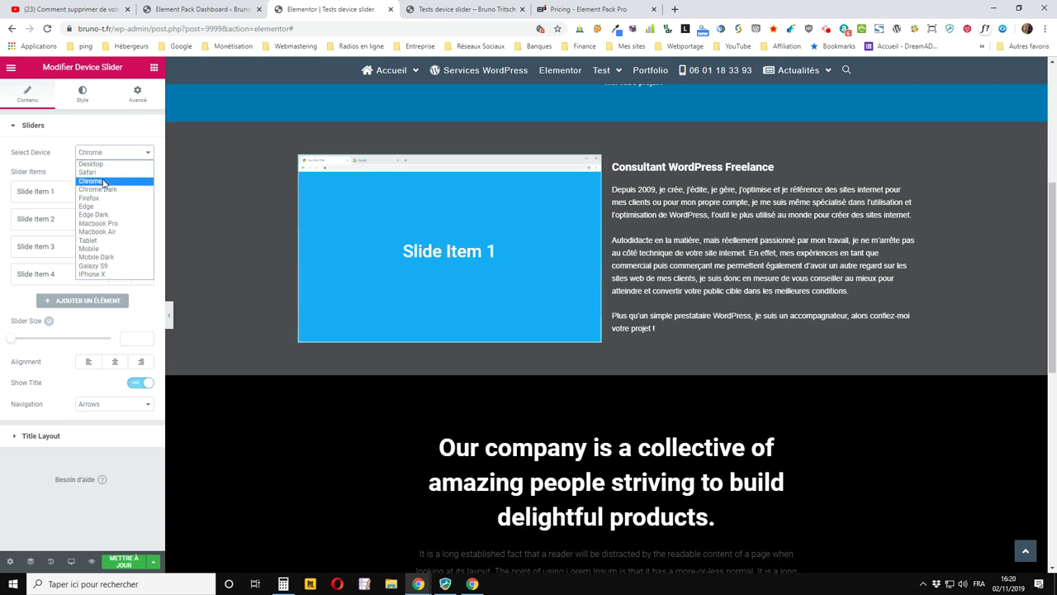
left_click(104, 190)
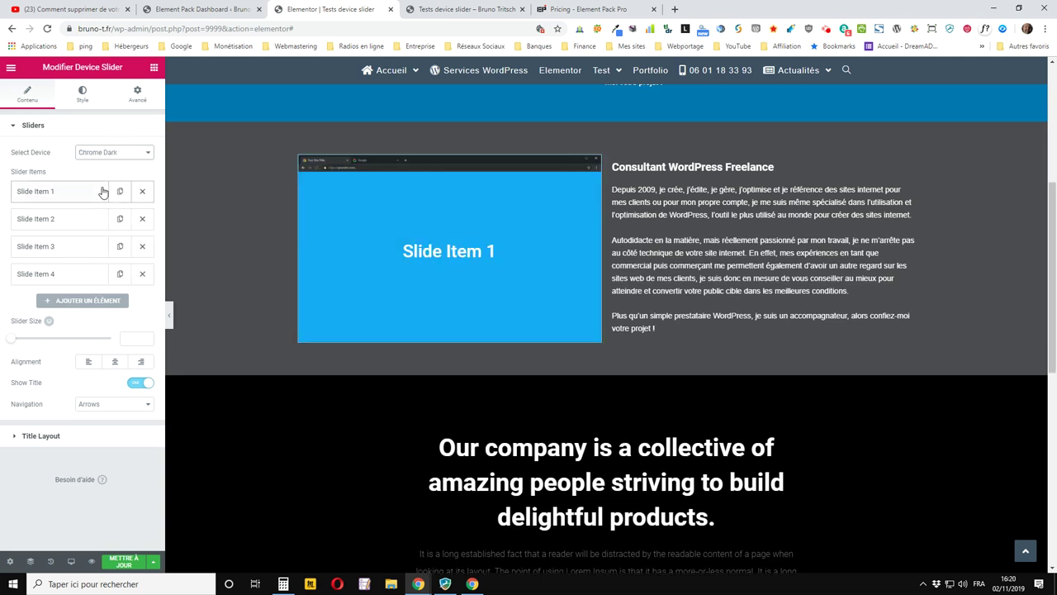
left_click(117, 154)
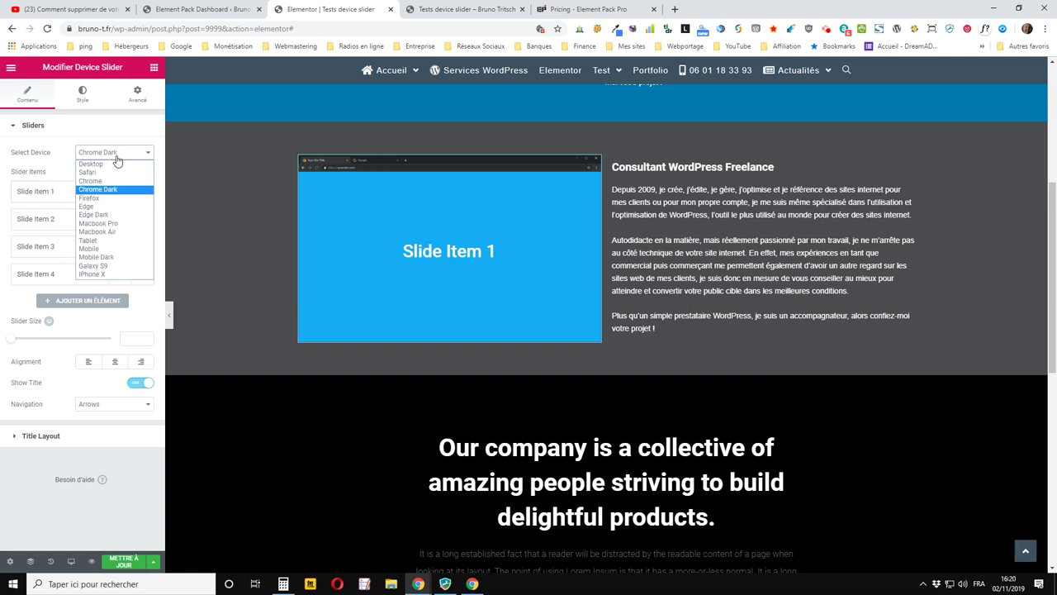
left_click(97, 199)
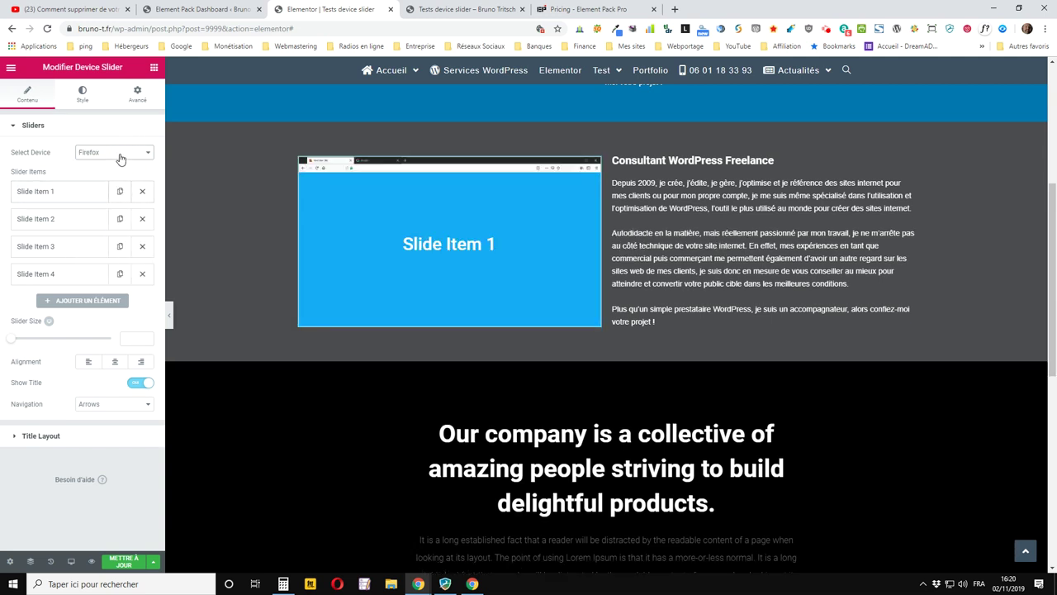
left_click(120, 157)
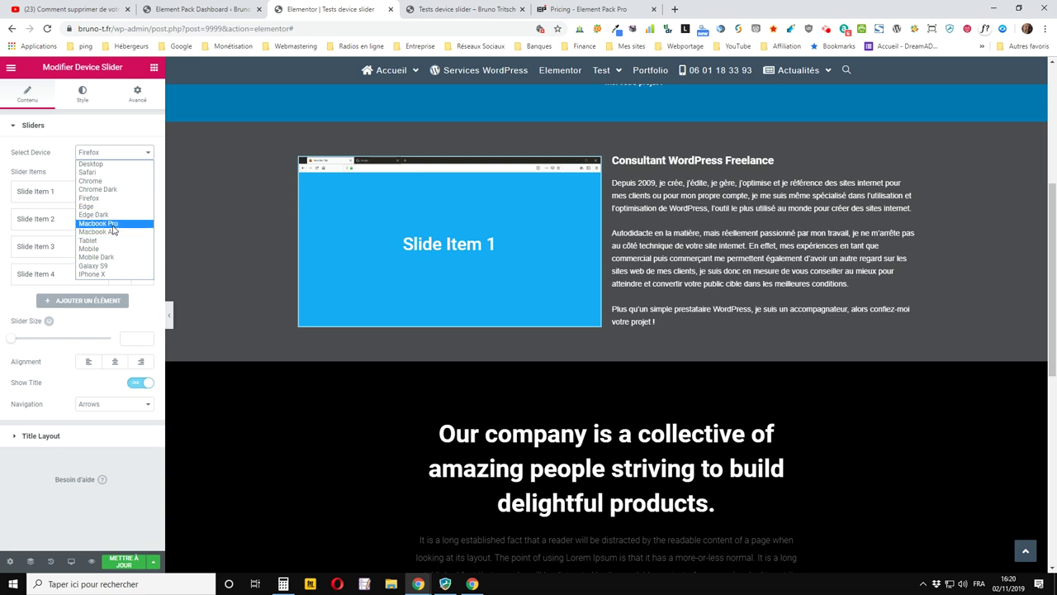
left_click(99, 225)
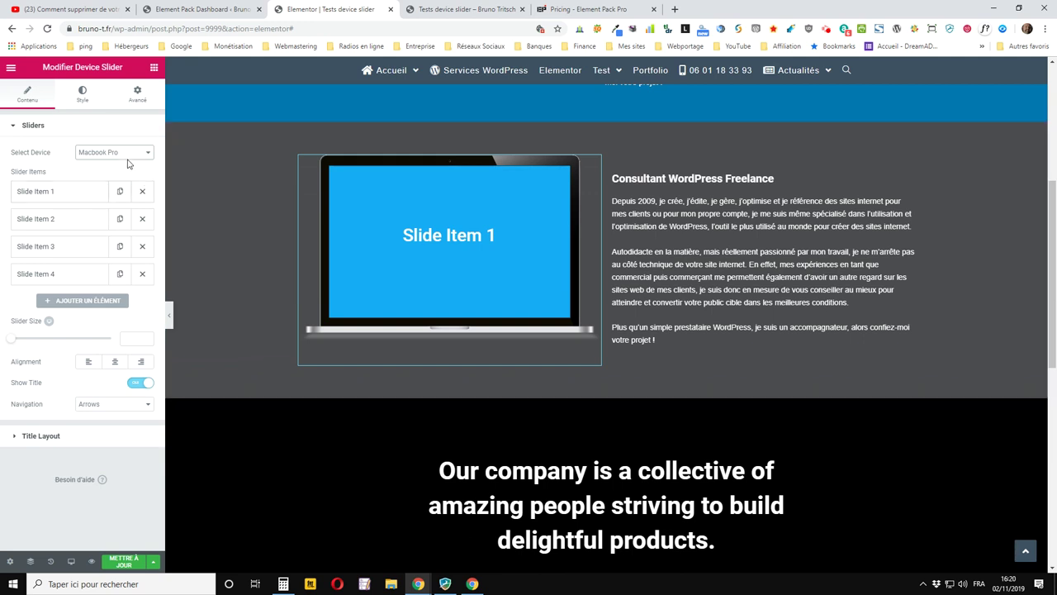
- Try the iPhone X, Galaxy S9 and Mobile Dark device frames
left_click(113, 154)
left_click(112, 275)
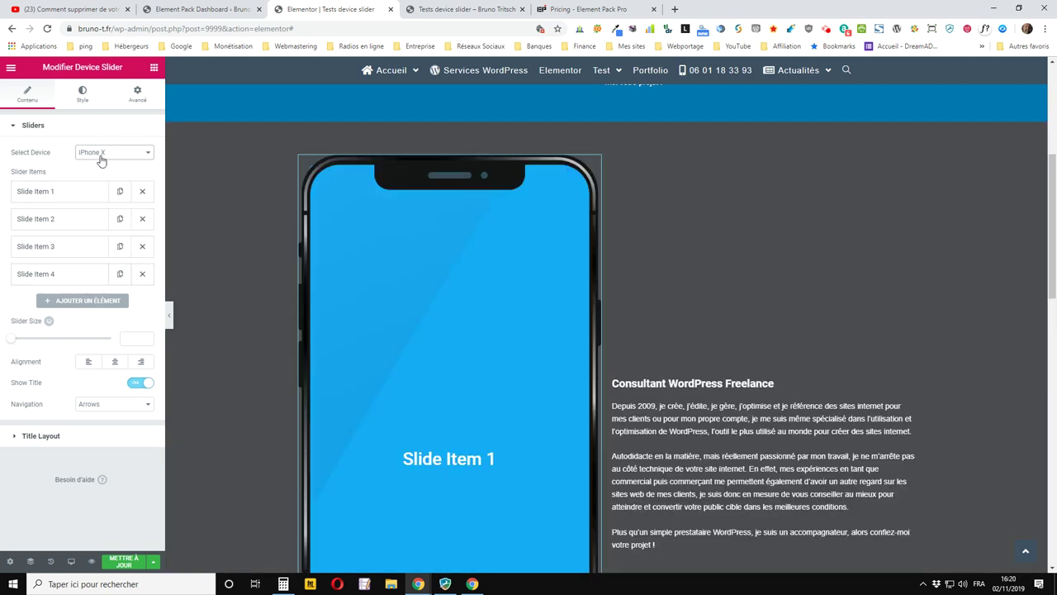
left_click(101, 156)
left_click(105, 266)
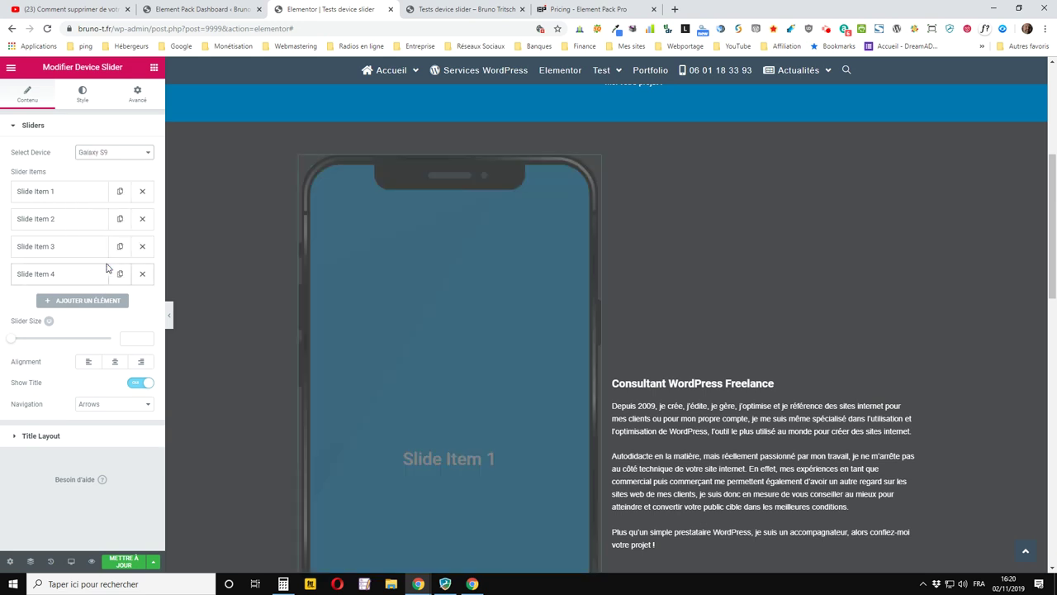
left_click(132, 155)
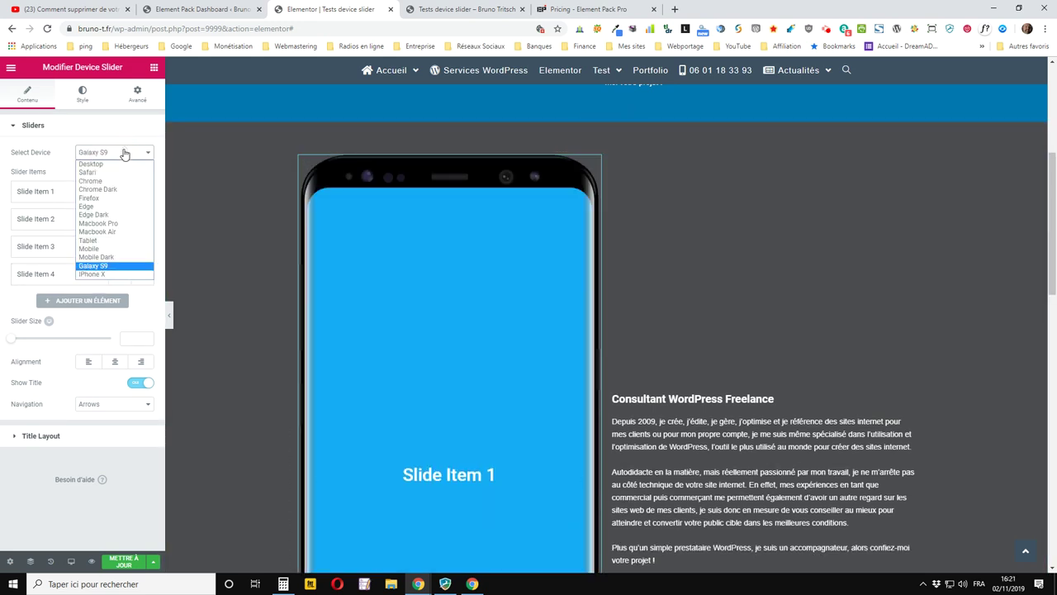
left_click(113, 262)
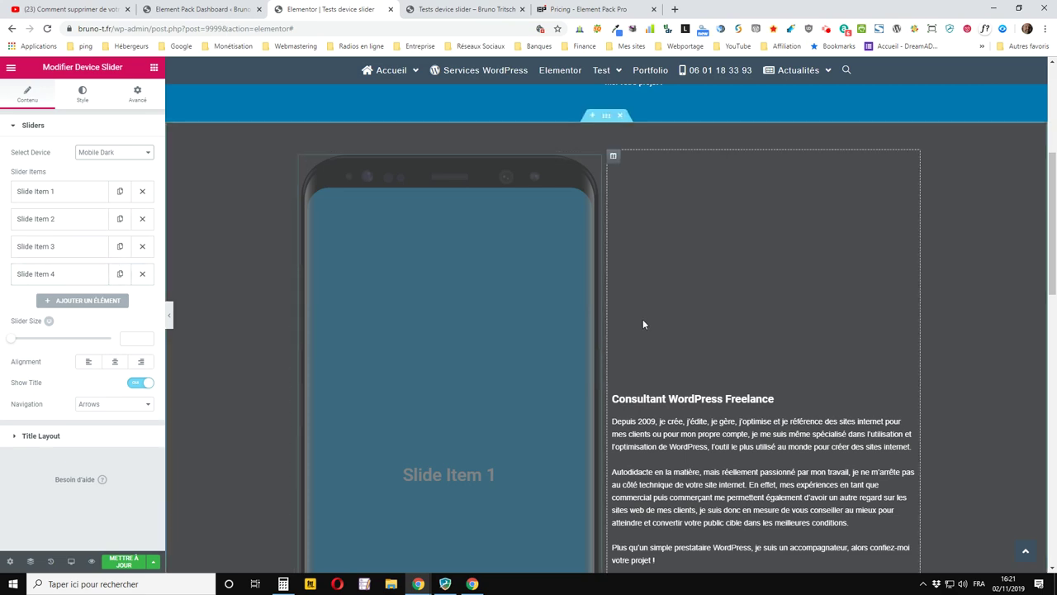
scroll(477, 226, "down", 4)
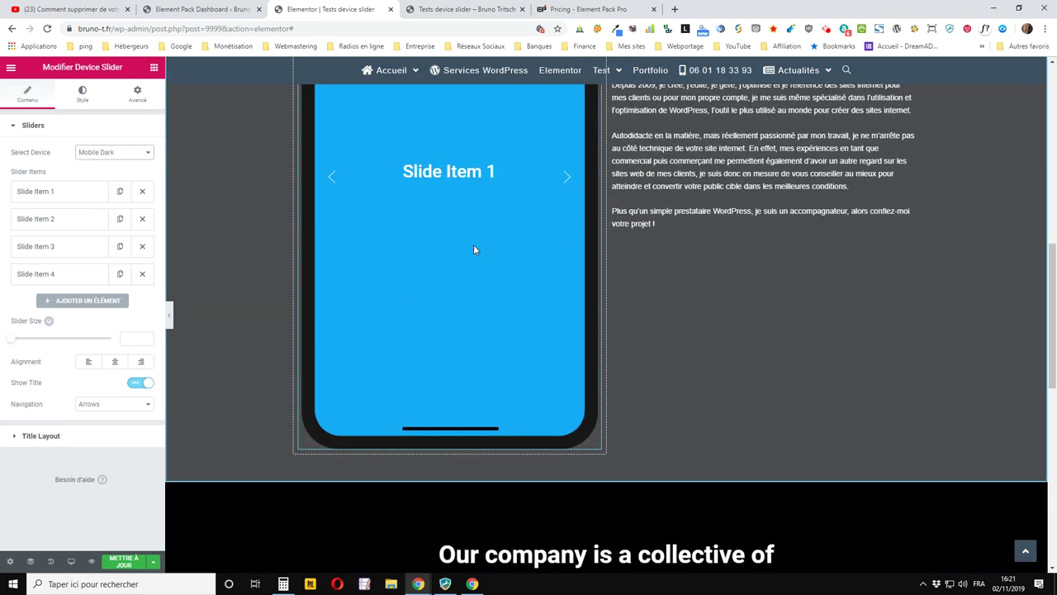
scroll(232, 188, "up", 3)
- Try the Tablet frame, then set the device to Macbook Air
left_click(107, 154)
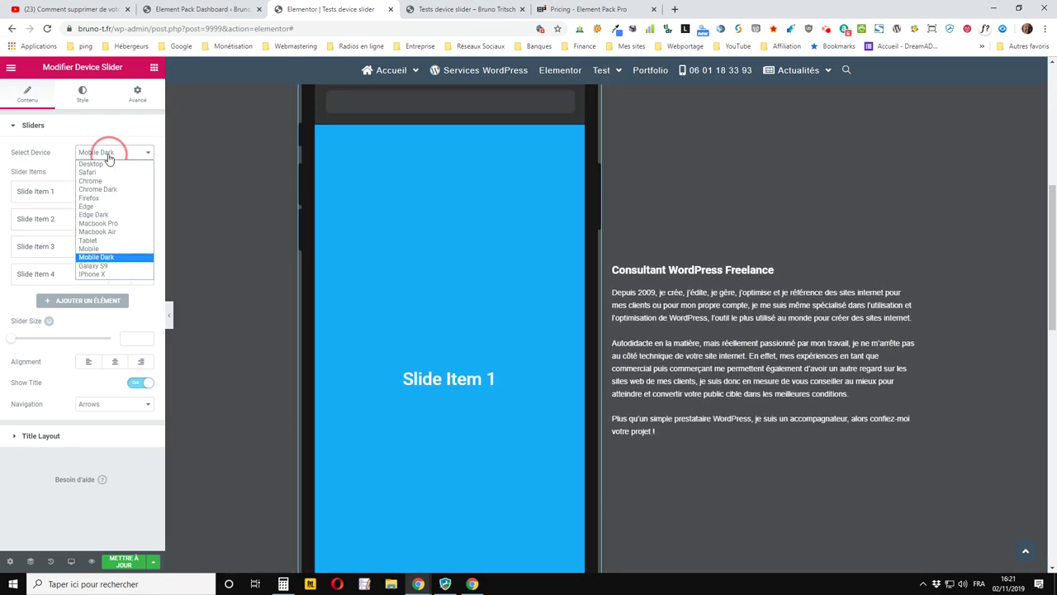
left_click(96, 242)
scroll(240, 224, "up", 3)
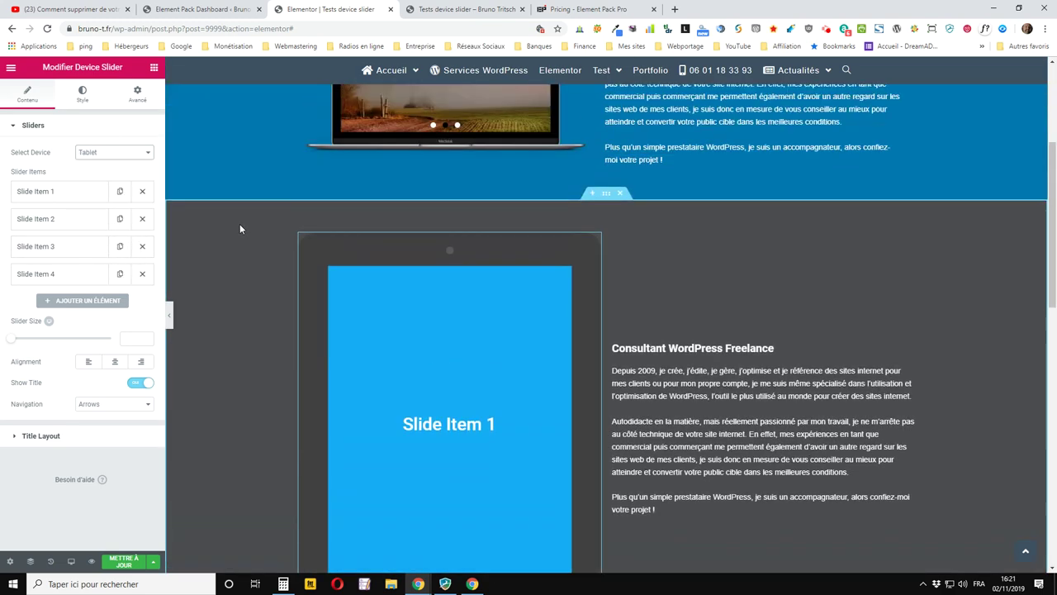
scroll(239, 228, "up", 1)
scroll(347, 244, "down", 1)
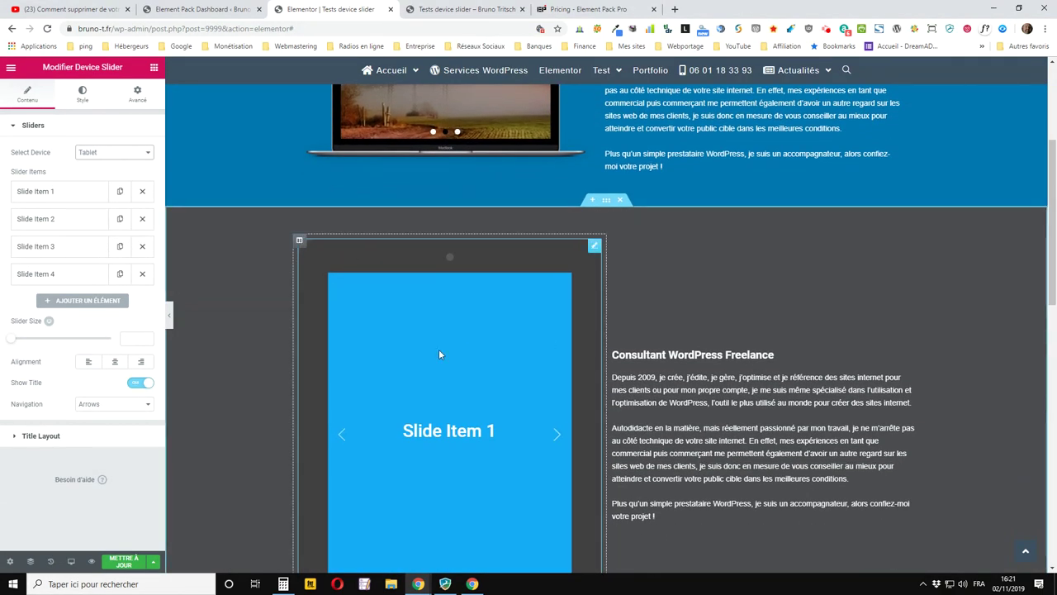
left_click(90, 153)
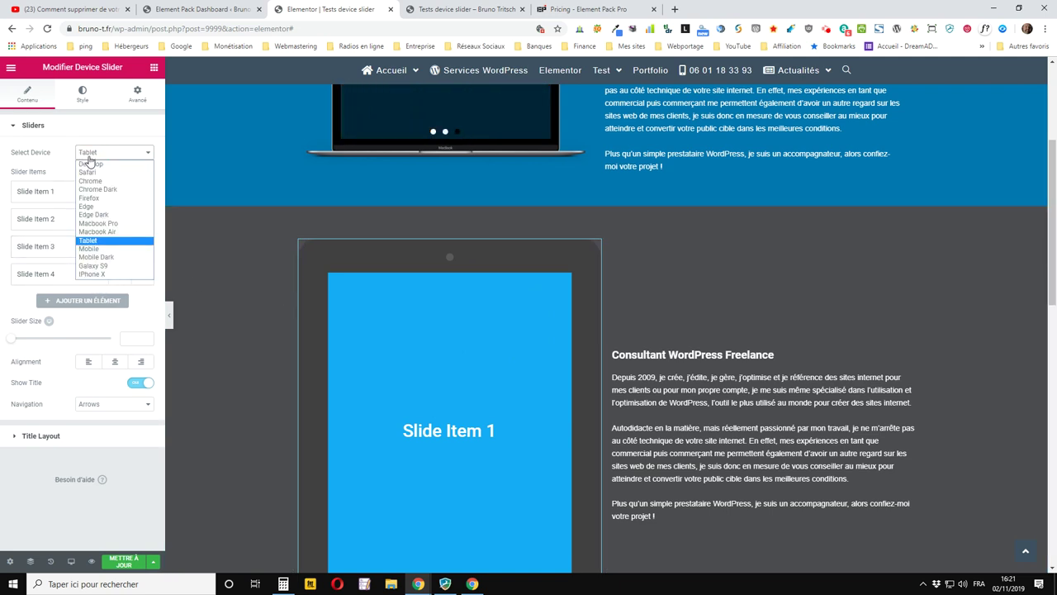
left_click(91, 233)
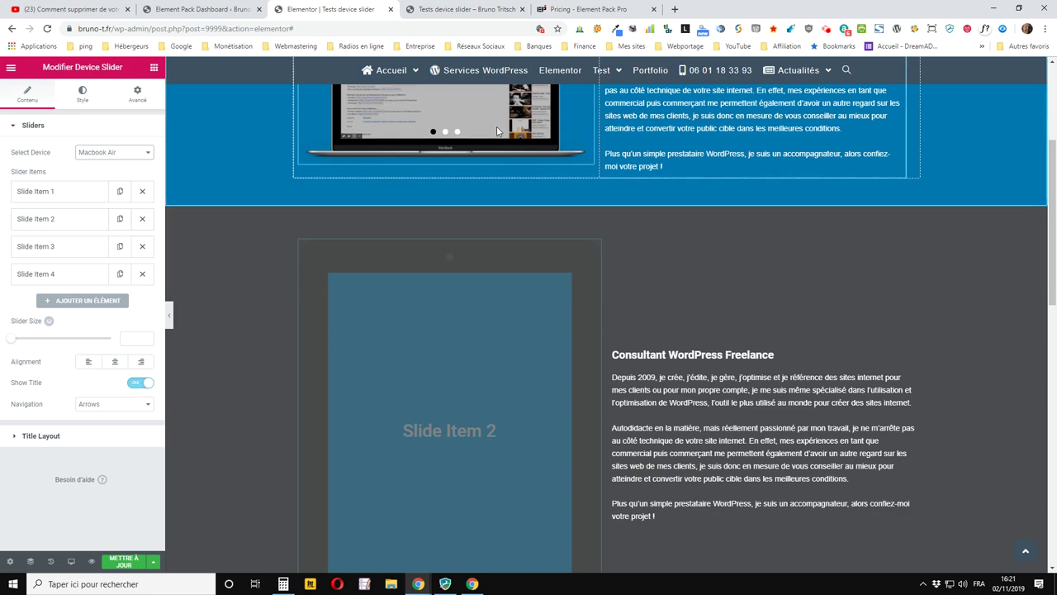
- Expand Slide Item 1 and replace its title with 'Premier élément'
scroll(454, 165, "up", 2)
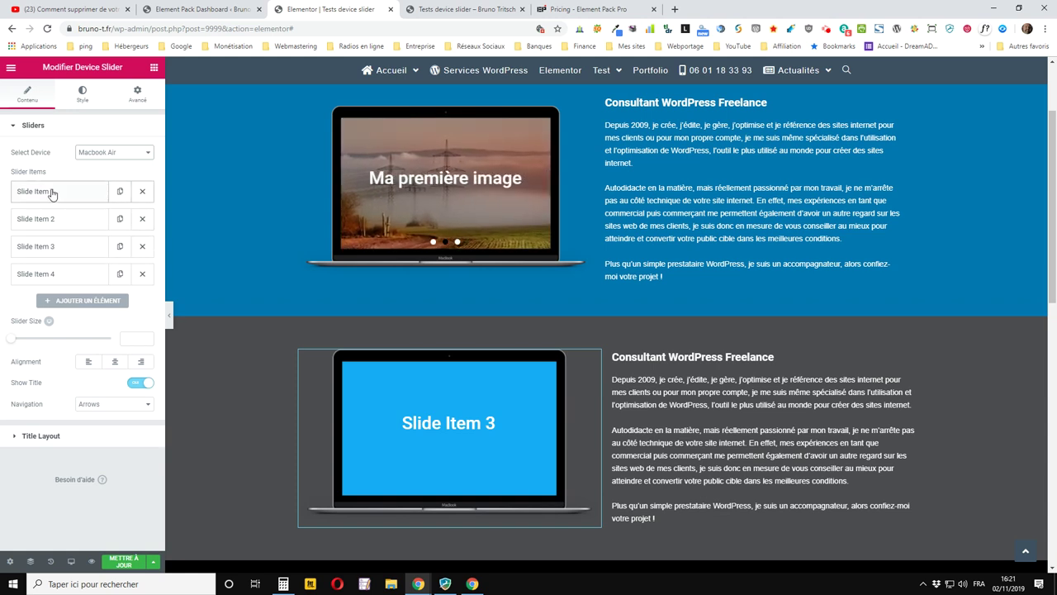
left_click(51, 193)
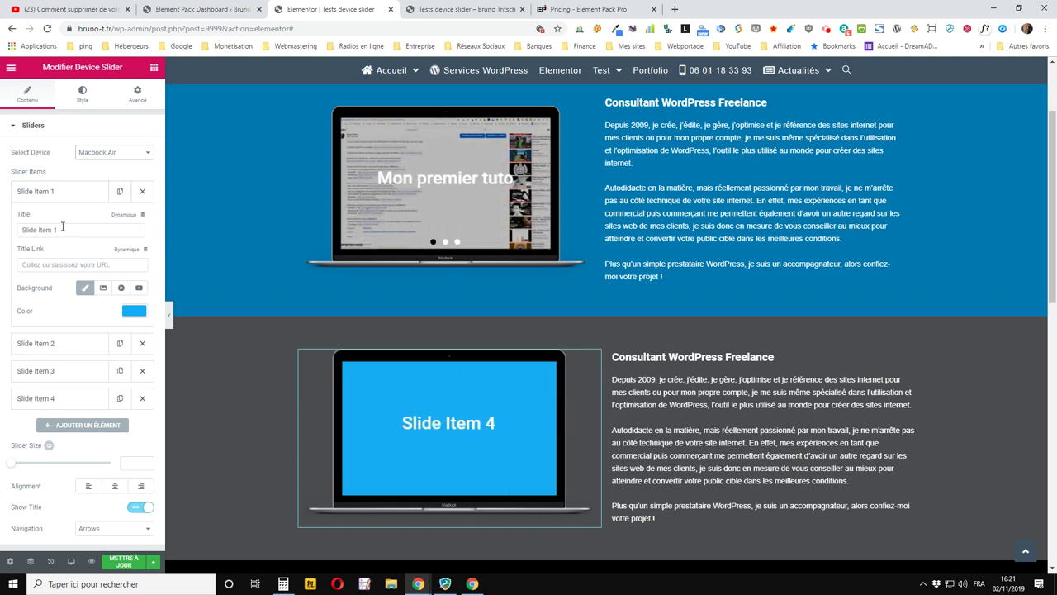
left_click_drag(87, 233, 21, 228)
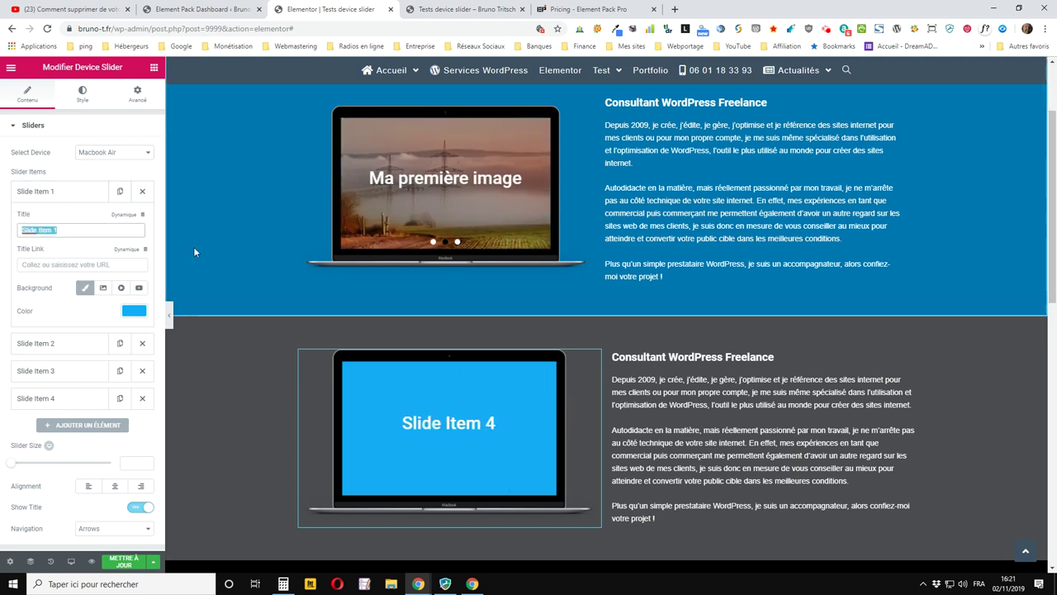
type("Premier ")
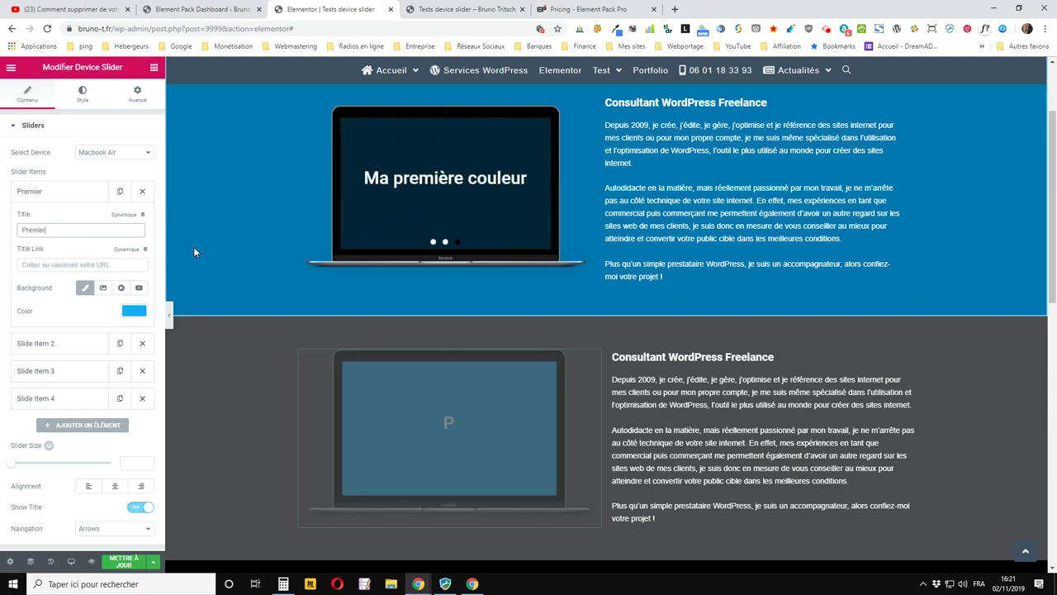
type("élément")
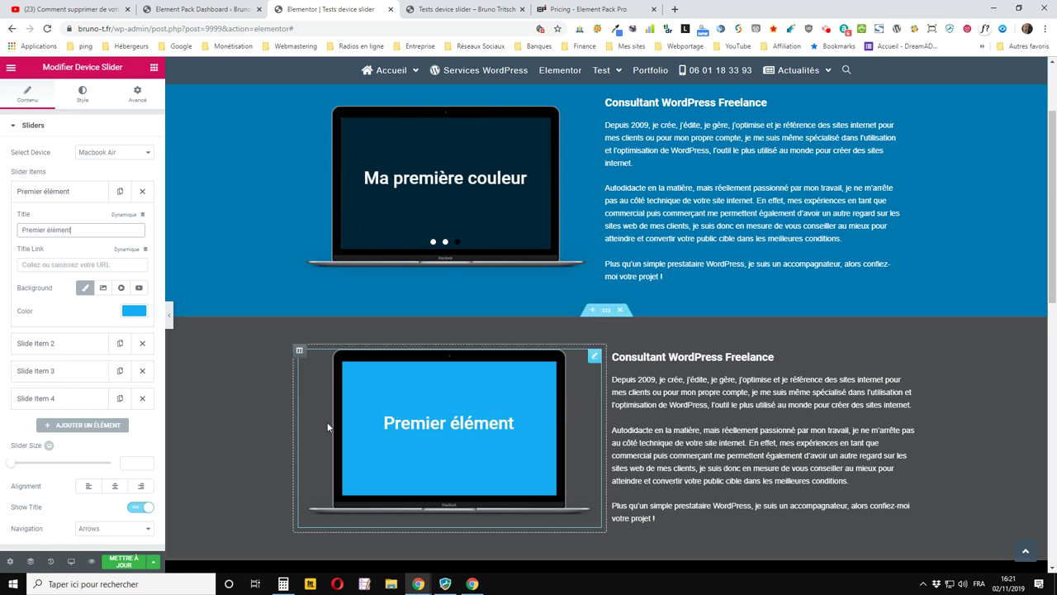
mouse_move(524, 432)
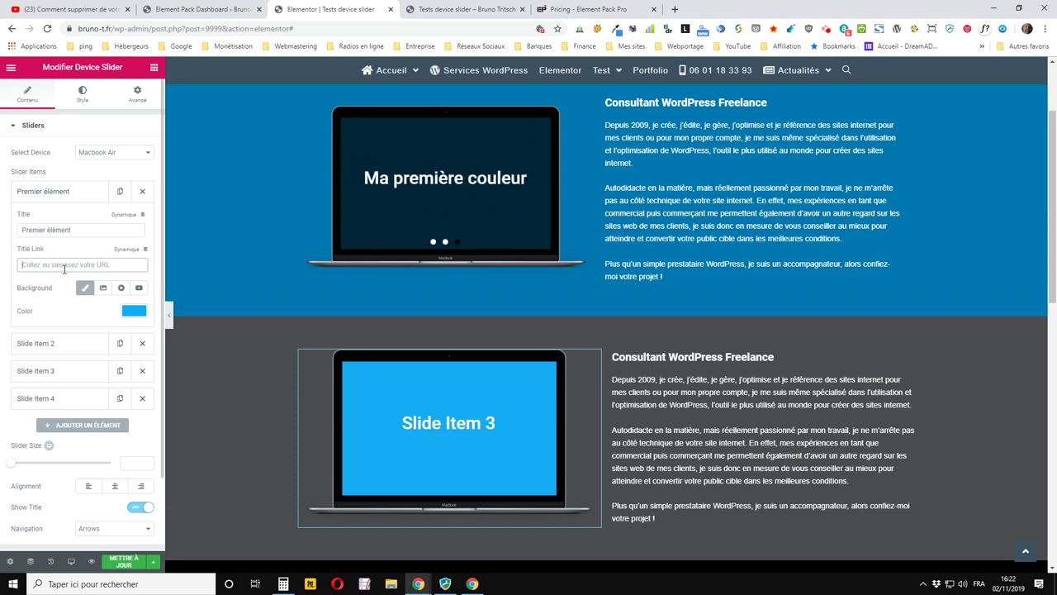
- Enter the author's website URL as Title Link and give the slide a grey #7a7a7a background
type("https")
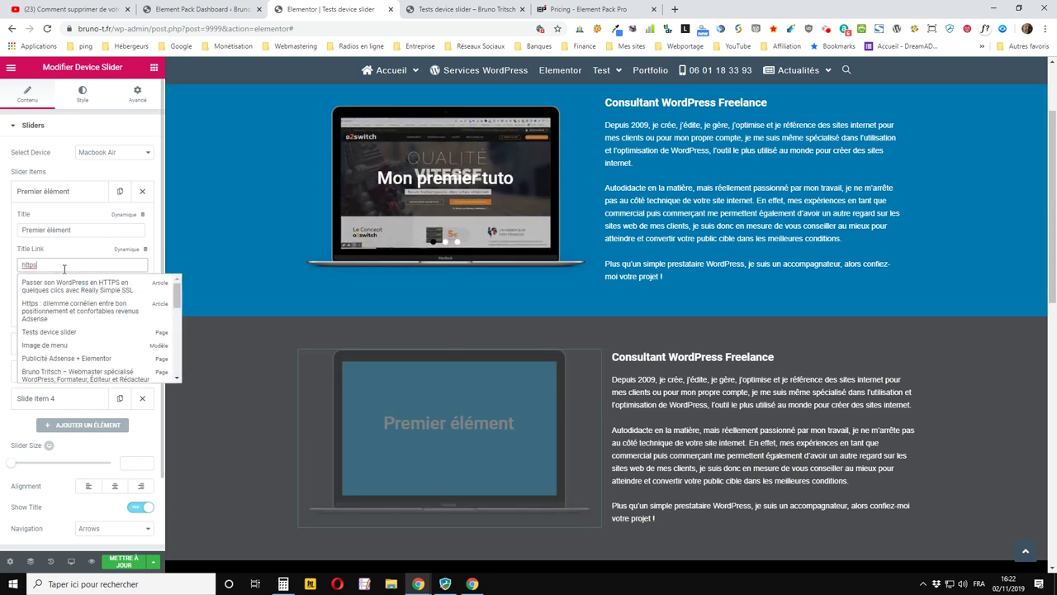
type("://br")
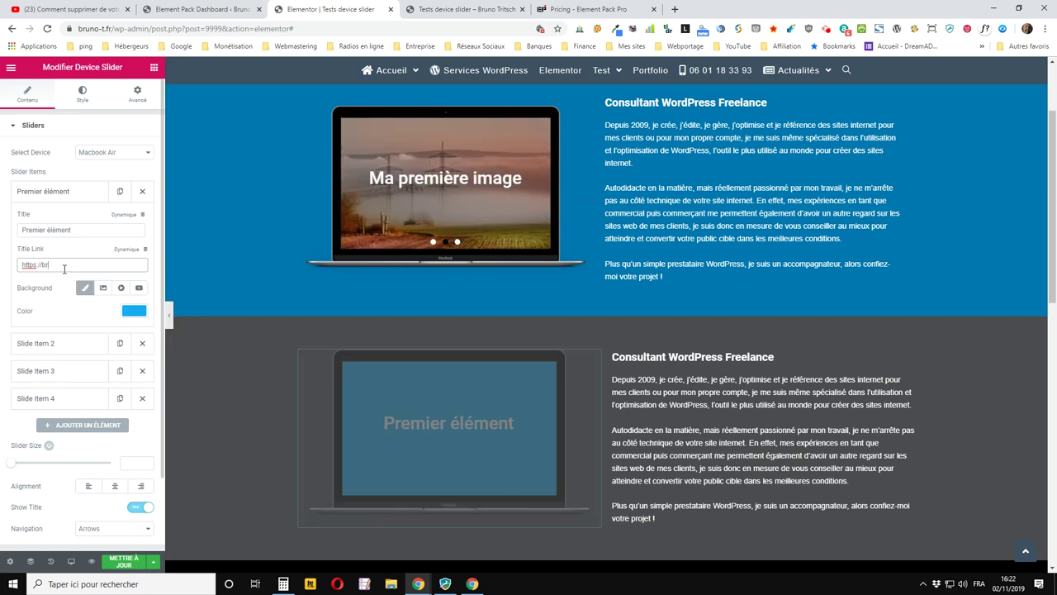
type("of")
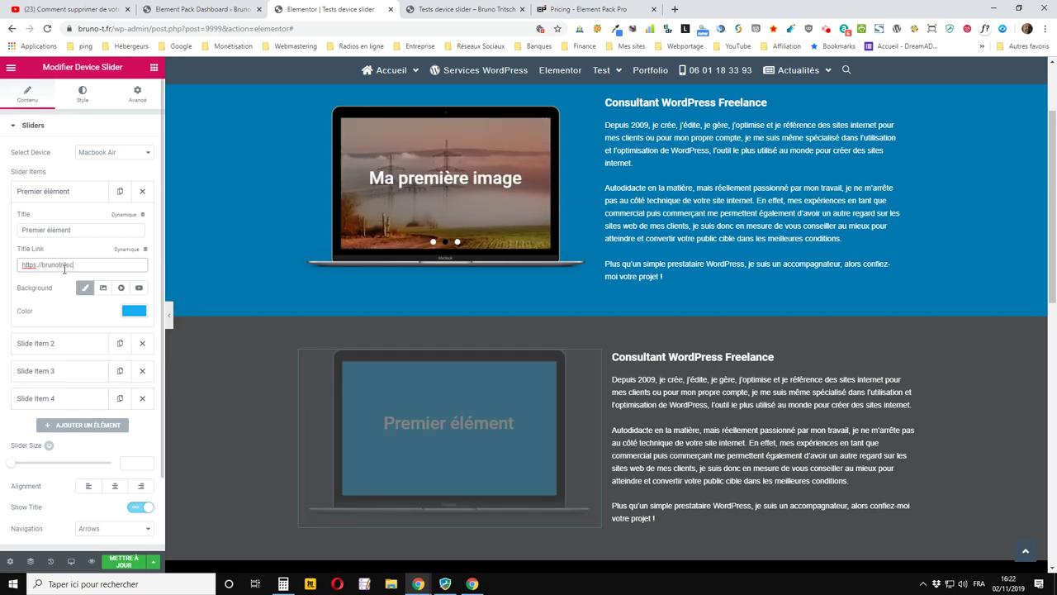
type("itsch.fr")
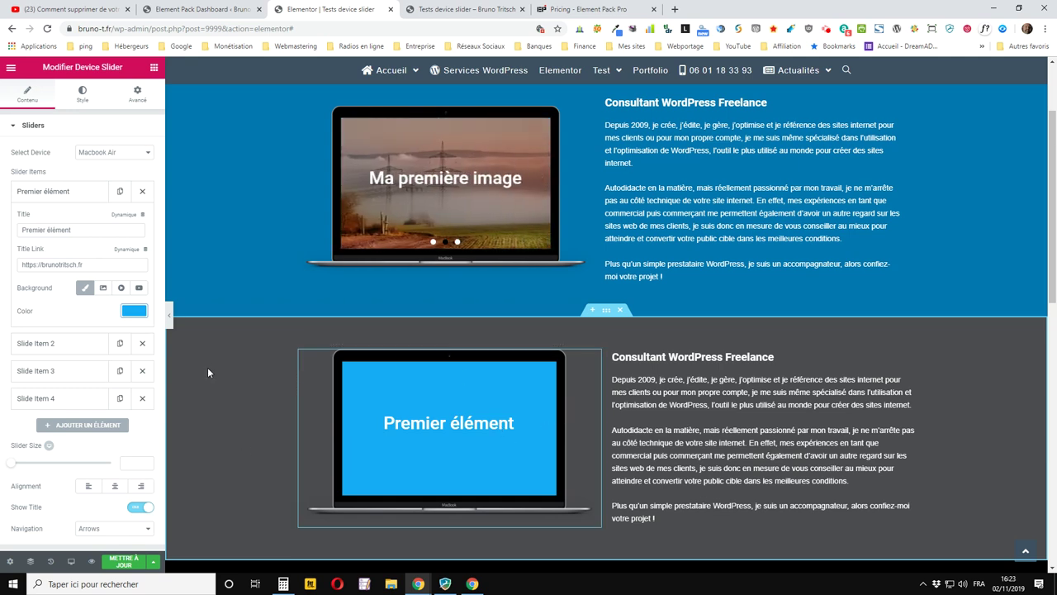
left_click(135, 312)
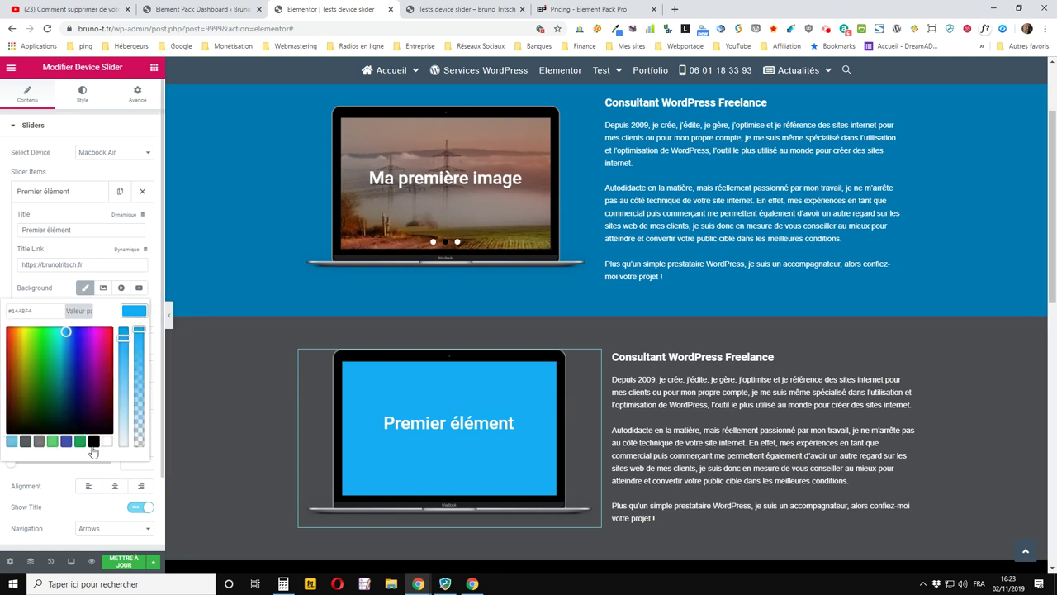
left_click(39, 443)
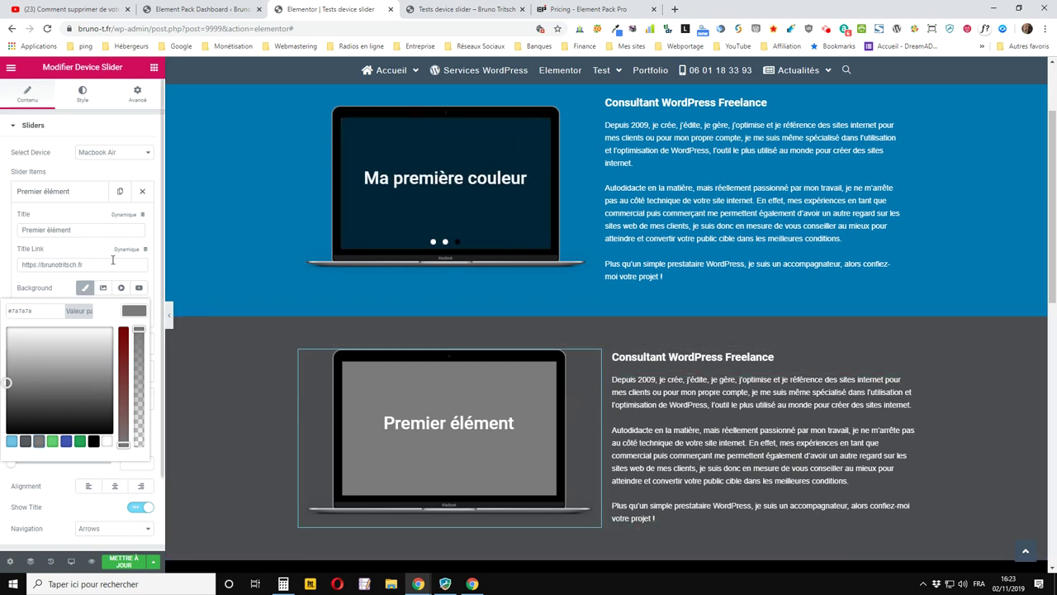
left_click(72, 195)
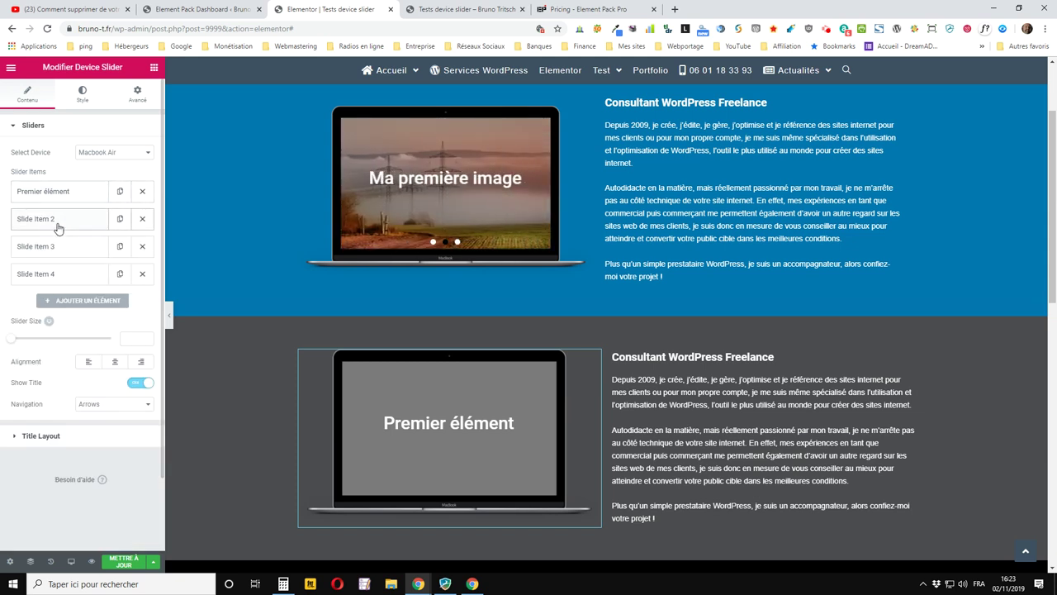
- Retitle Slide Item 2 'Ma première image' and switch its background type to Image
left_click(60, 229)
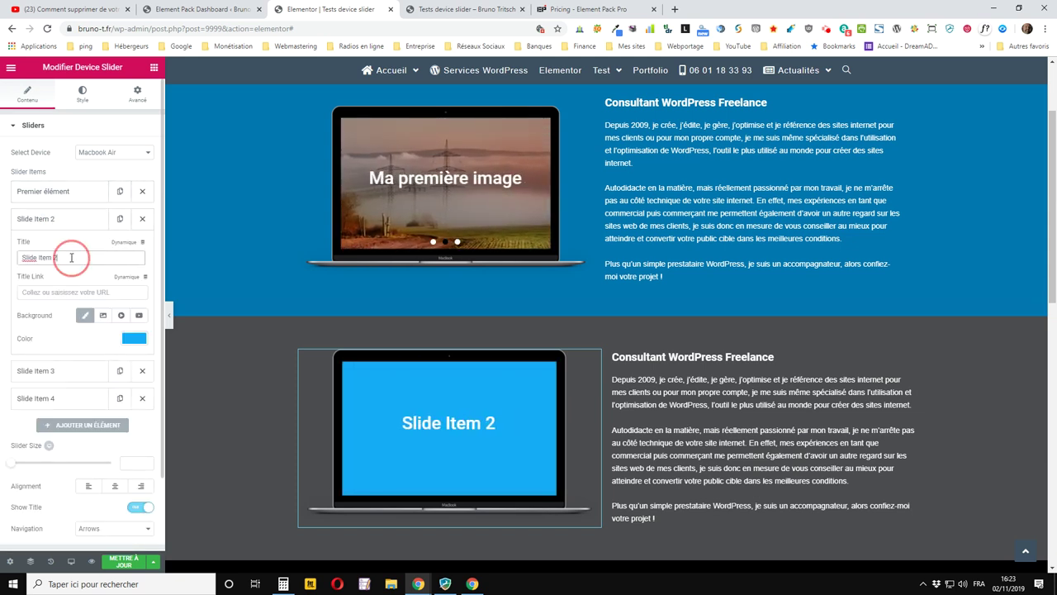
left_click_drag(71, 258, 8, 259)
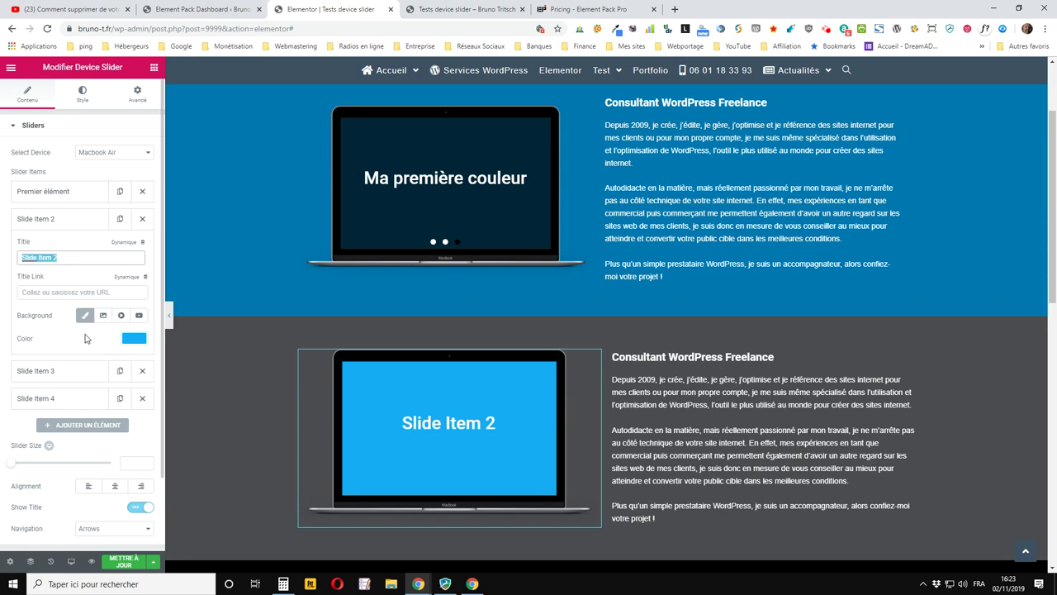
type("Ma première")
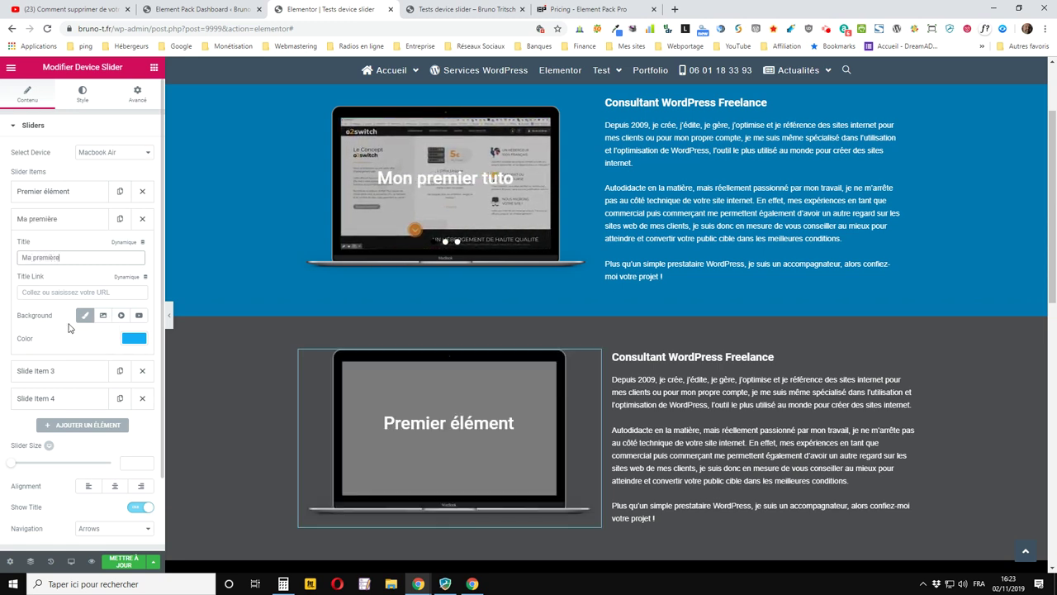
type(" image")
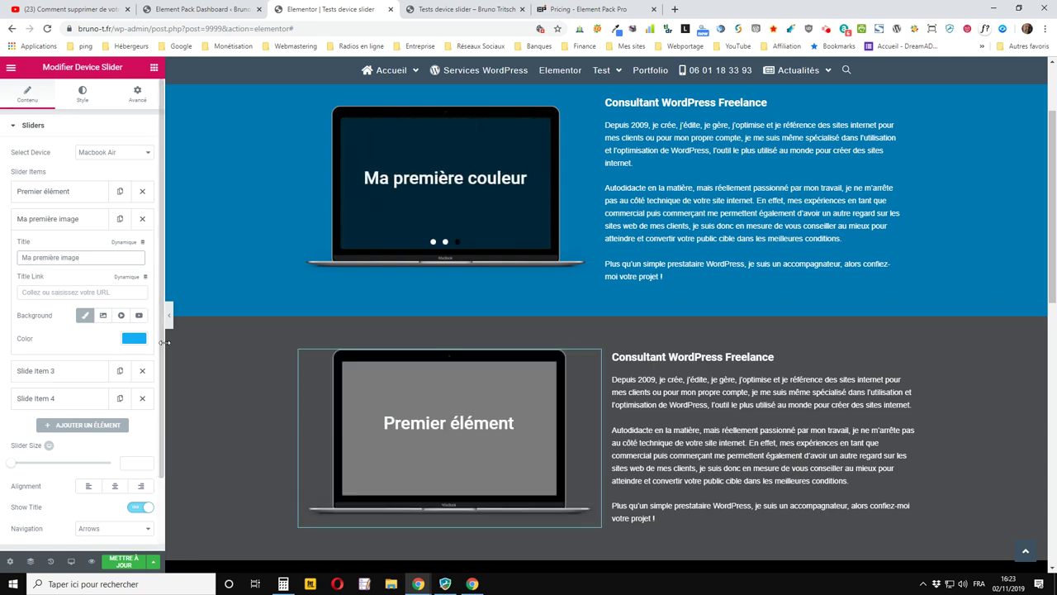
left_click(92, 294)
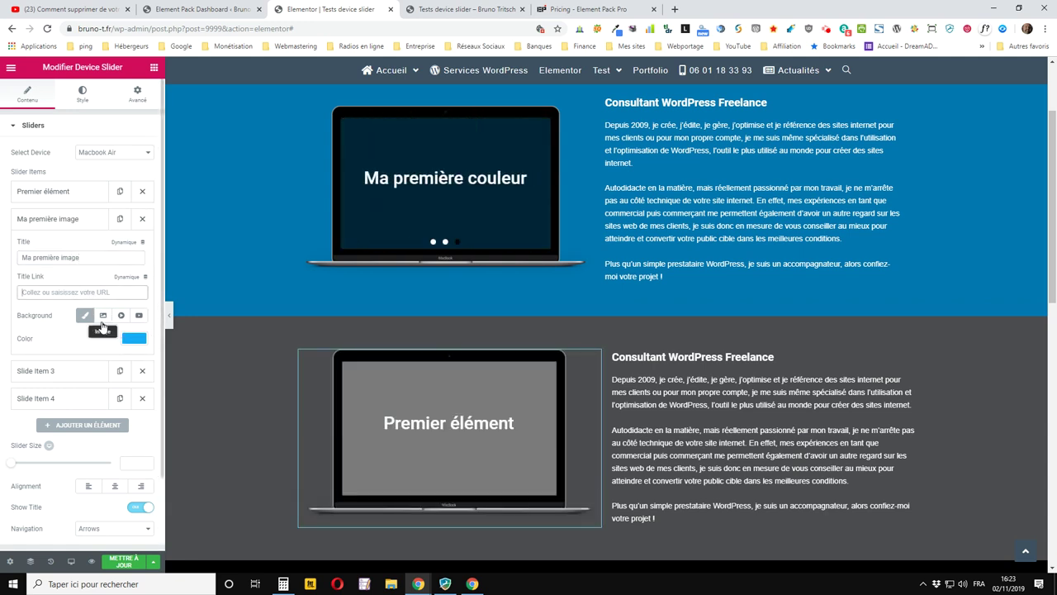
left_click(103, 316)
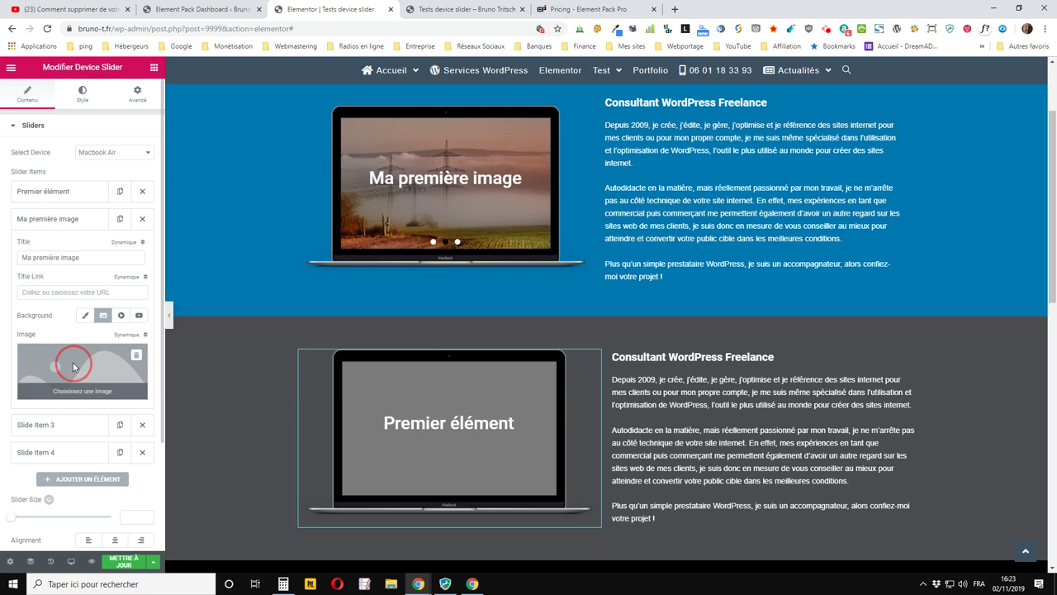
- Set the 0001.jpg waterfront photo as the slide's background image
left_click(72, 366)
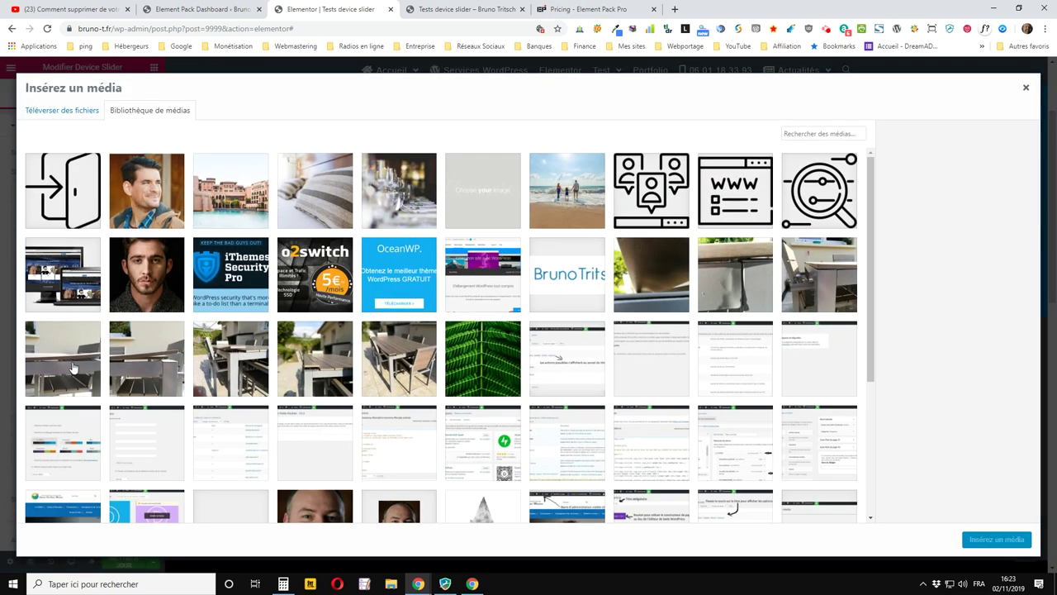
left_click(228, 197)
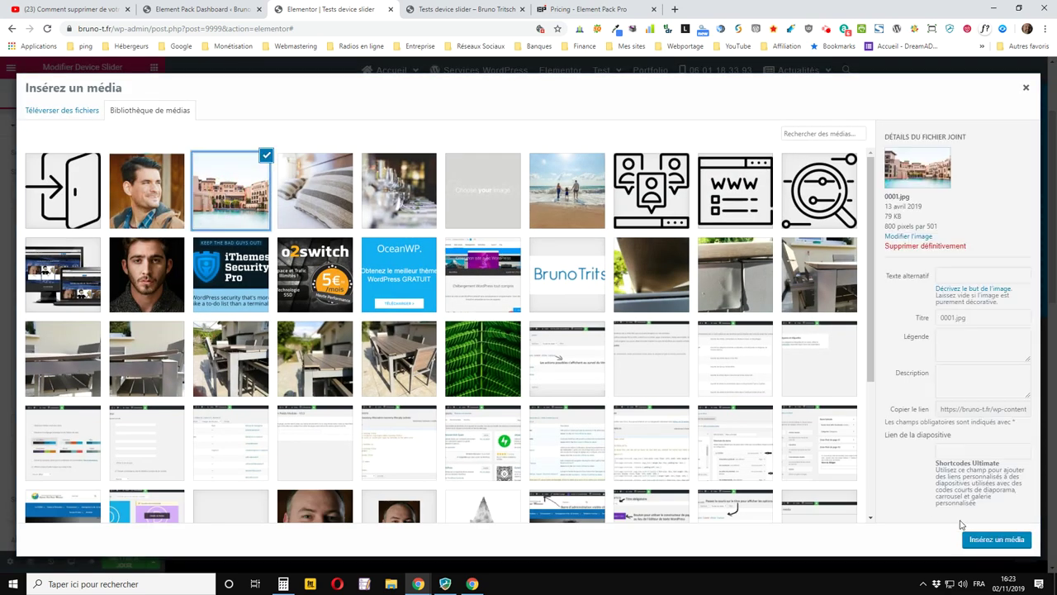
left_click(982, 538)
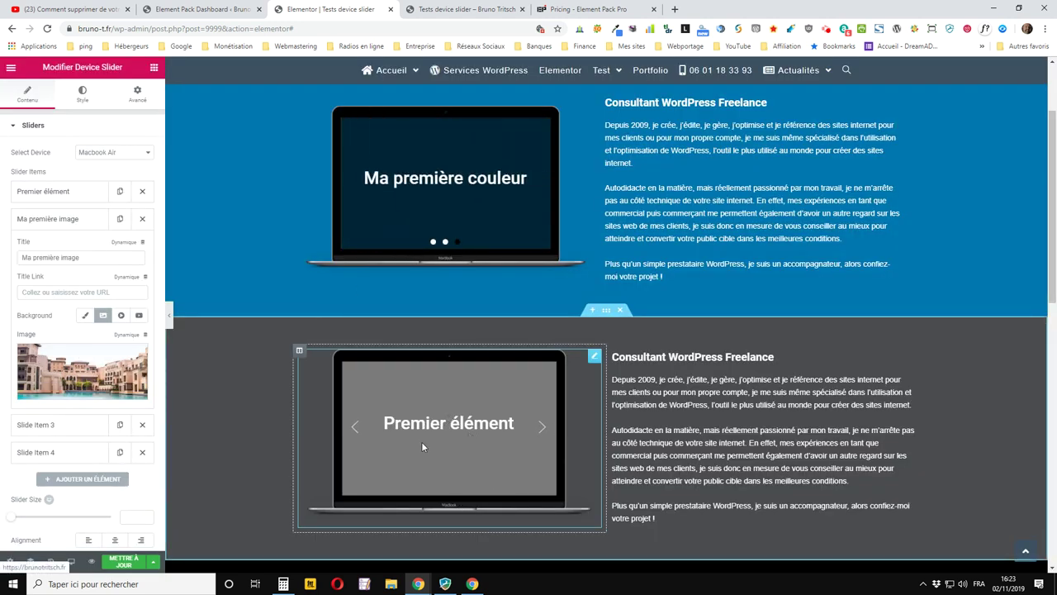
- Link the slide title to the WordPress HTTPS article and collapse the slide
left_click(40, 294)
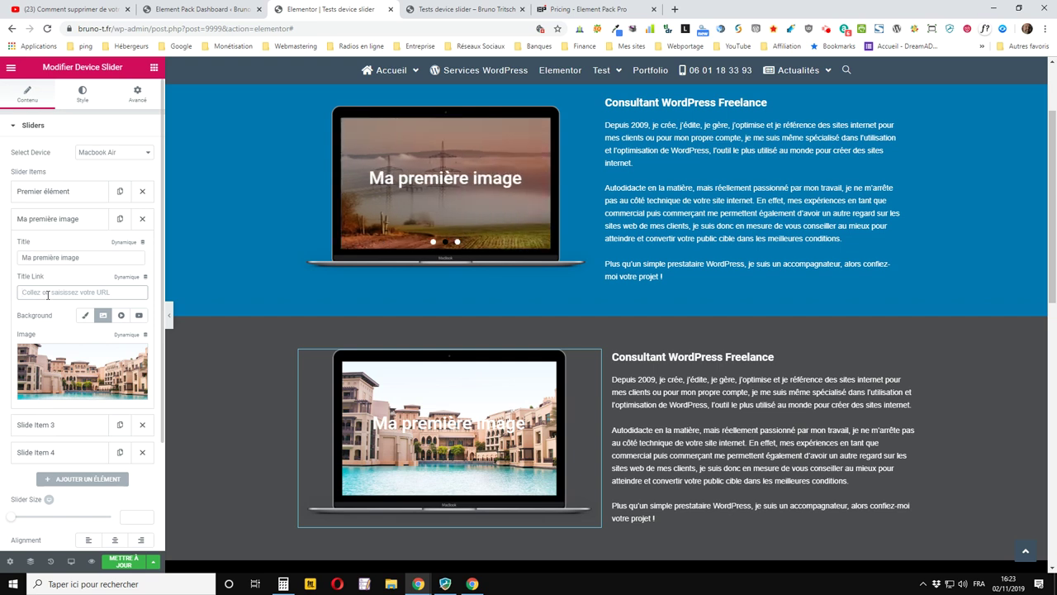
type("ht")
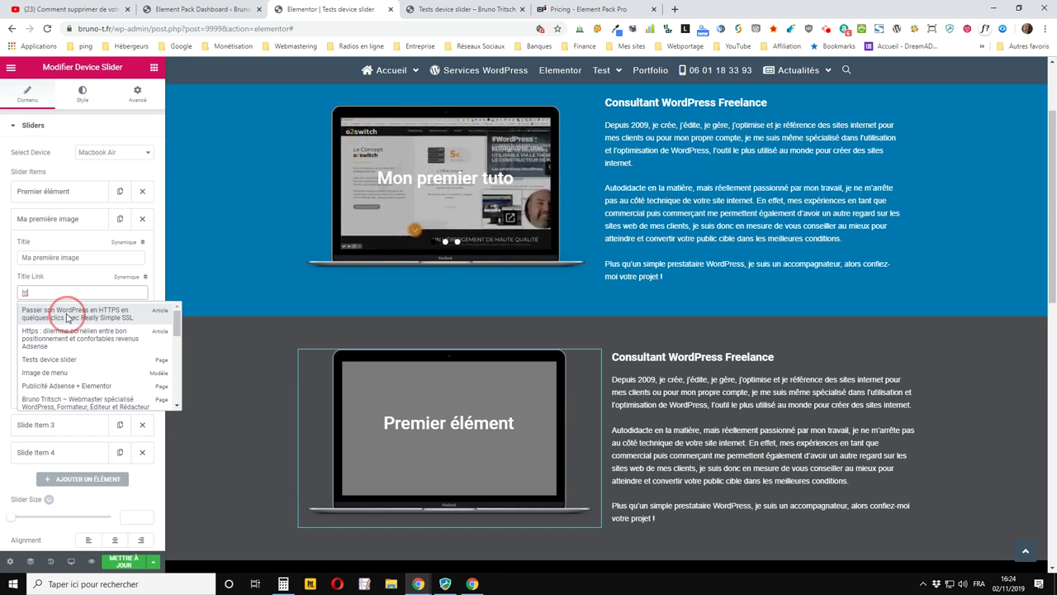
left_click(68, 318)
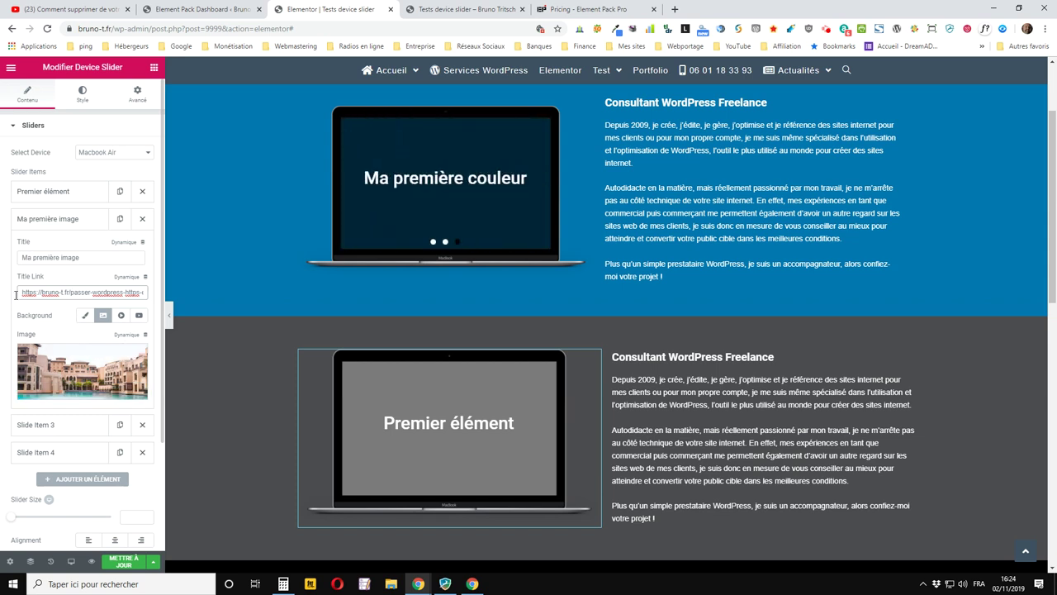
left_click(57, 221)
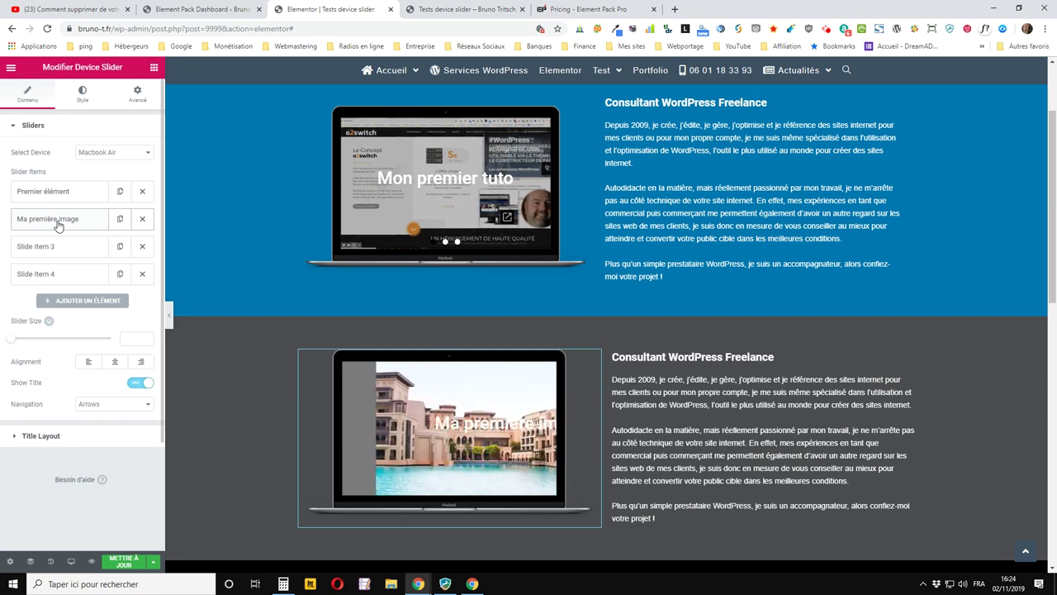
- Expand Slide Item 3 and change its title to 'Mon tuto YouTube'
left_click(54, 248)
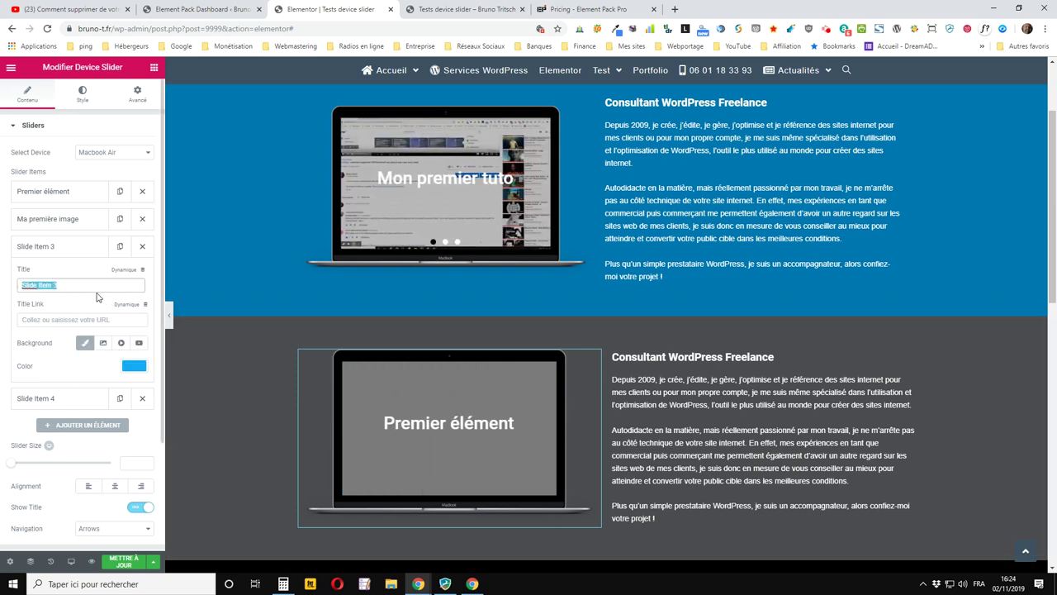
type("Mon premier tuto")
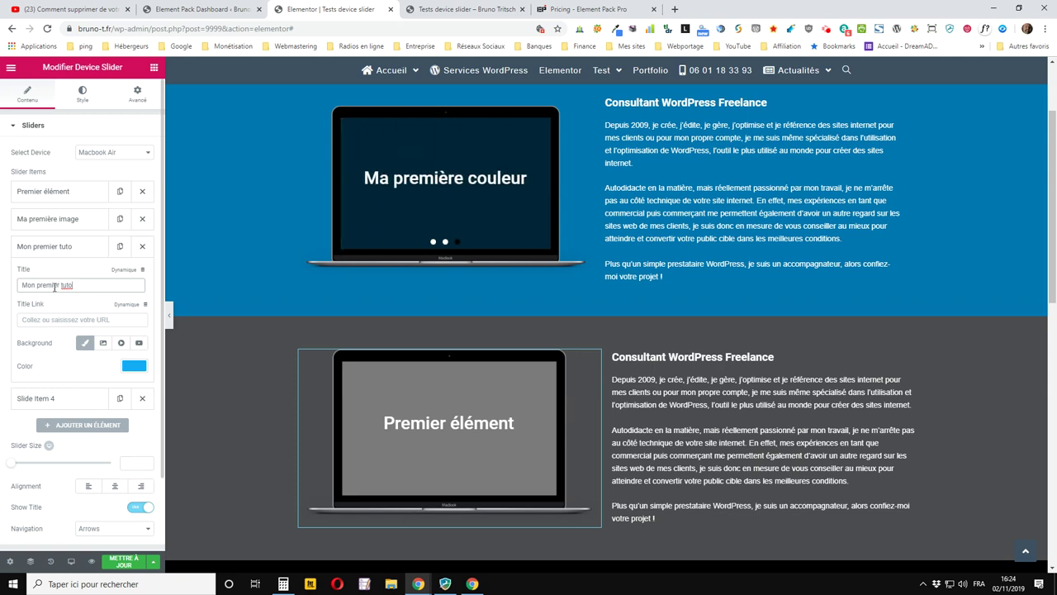
key("BackSpace")
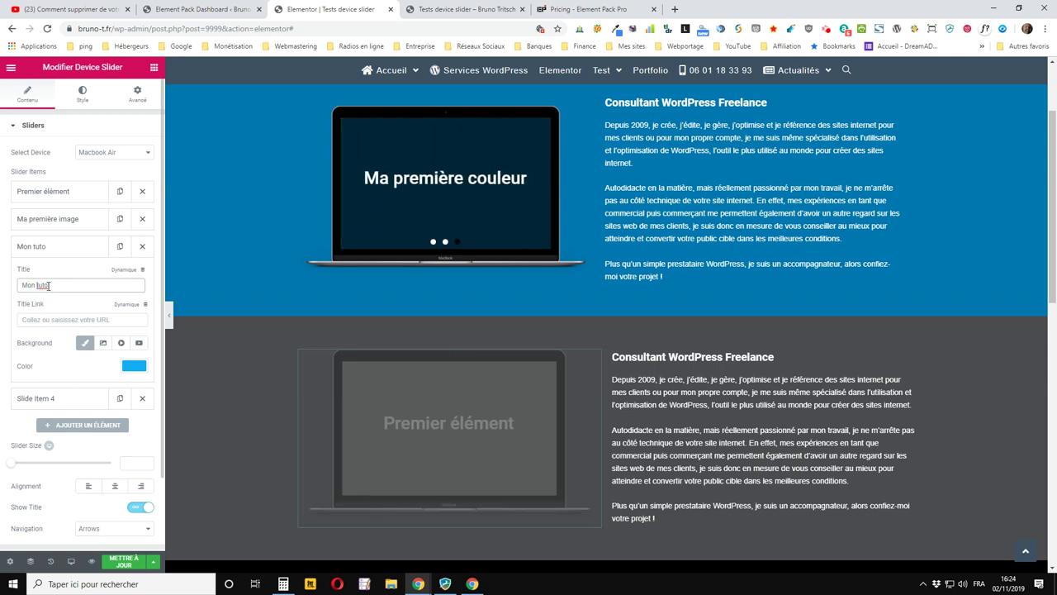
left_click(71, 284)
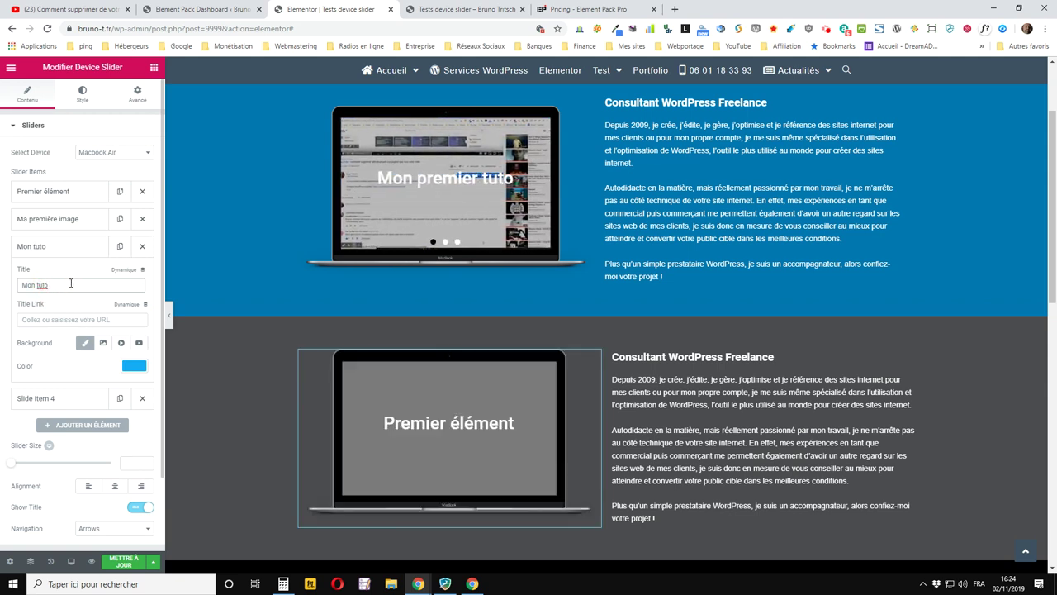
type(" You")
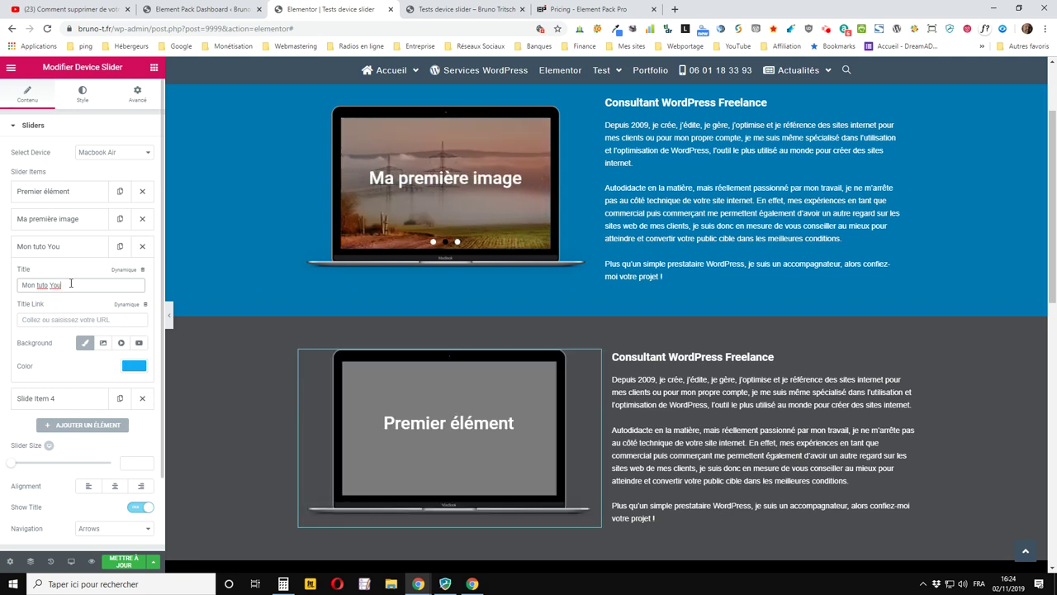
type("Tube")
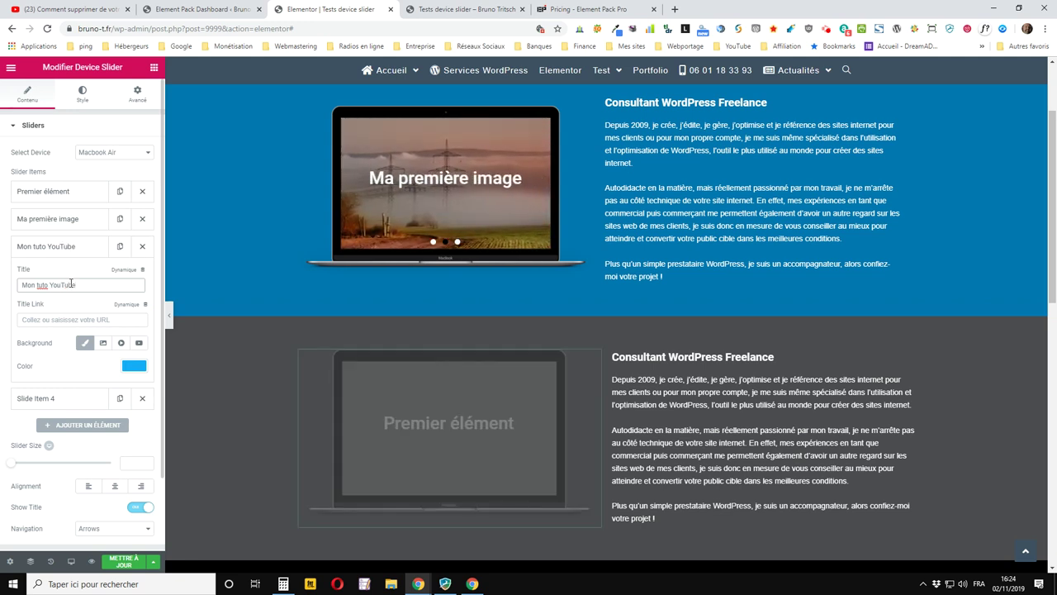
left_click(144, 326)
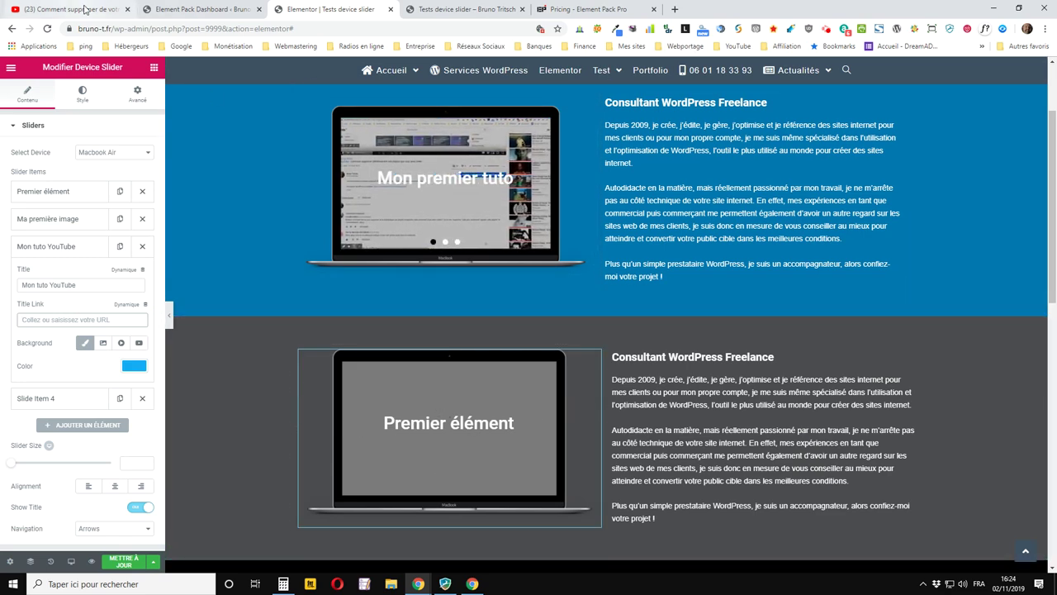
- Copy the short share link of the YouTube playlist-removal video, then return to the Elementor editor
left_click(86, 9)
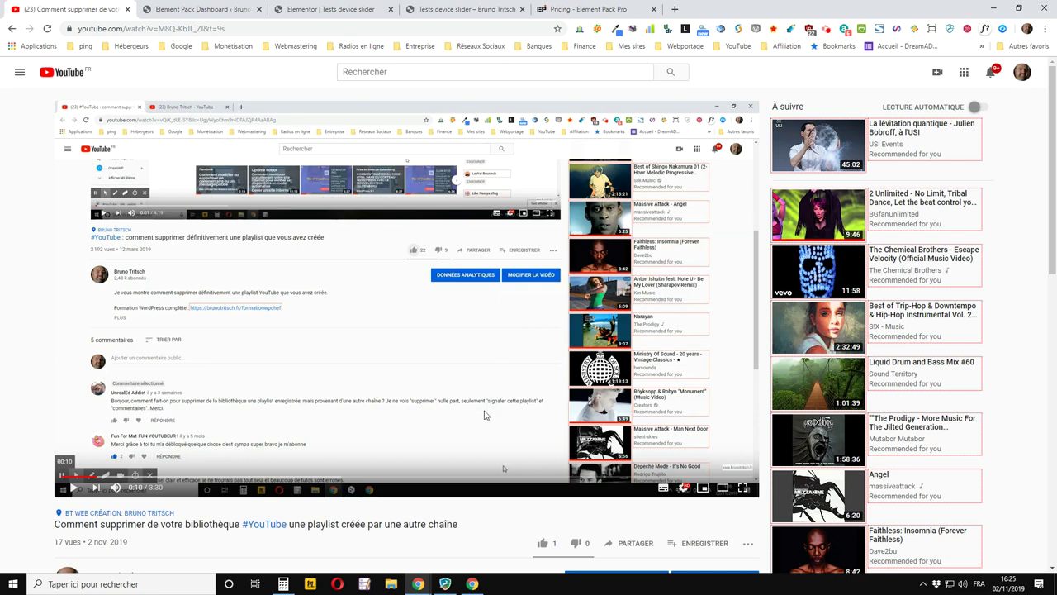
scroll(503, 465, "down", 1)
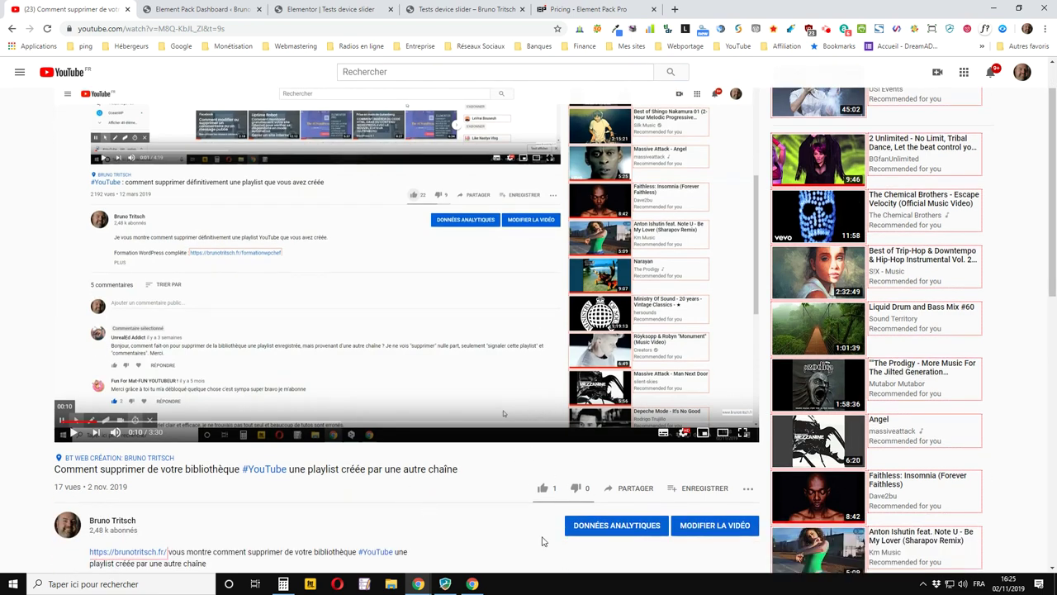
left_click(615, 490)
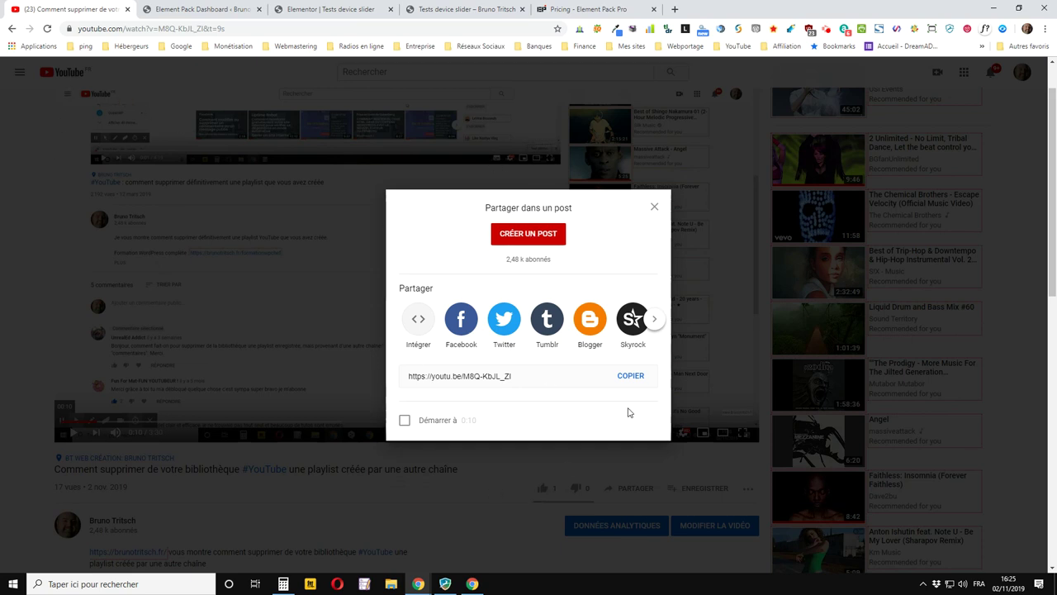
left_click(629, 376)
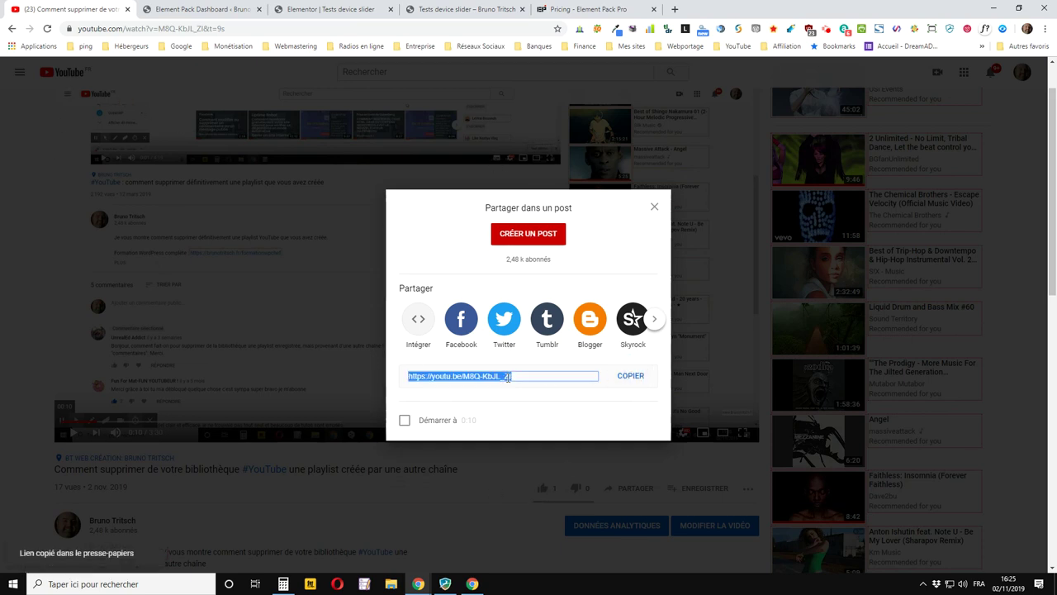
left_click(431, 9)
left_click(331, 9)
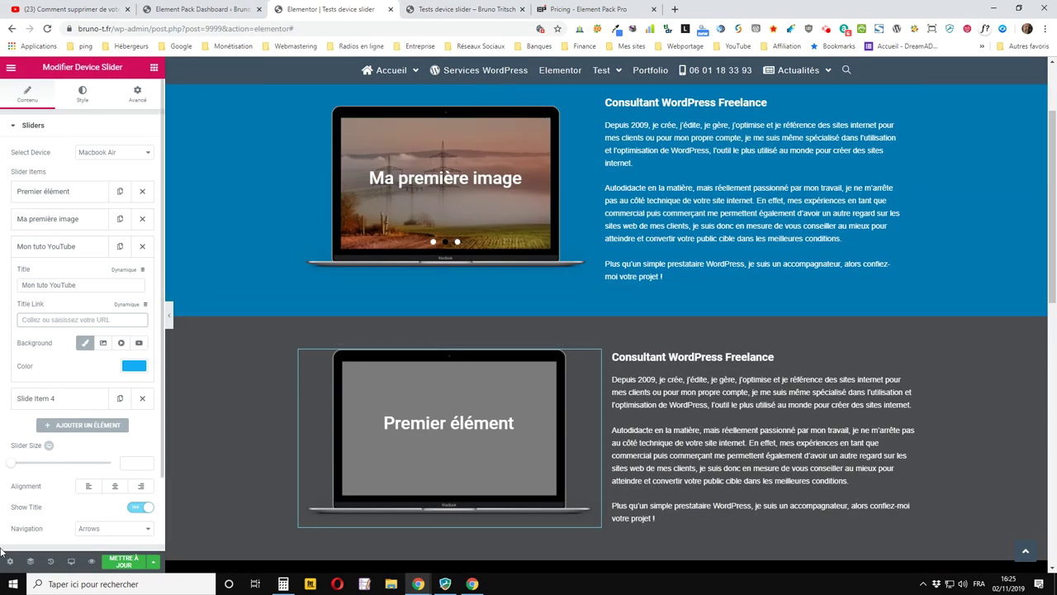
- Paste the copied video URL as the Mon tuto YouTube slide's title link and pick a YouTube background
right_click(68, 321)
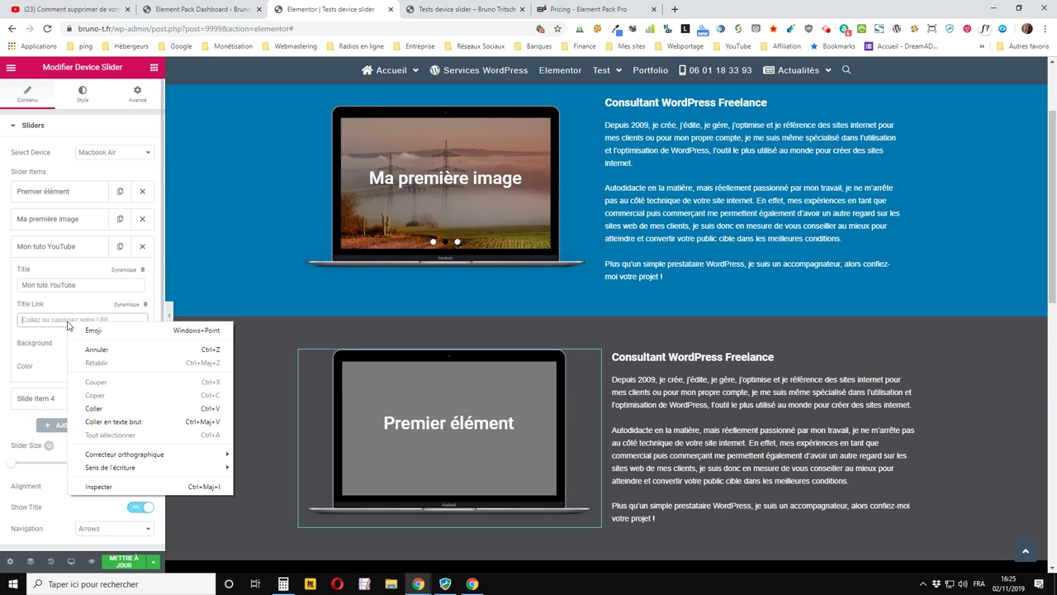
left_click(102, 408)
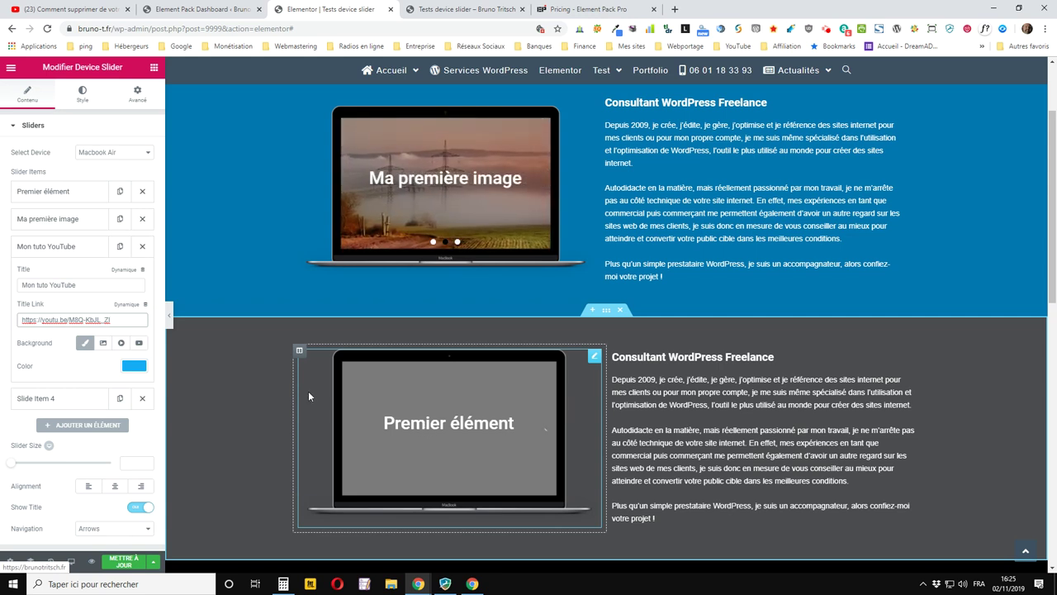
left_click(137, 342)
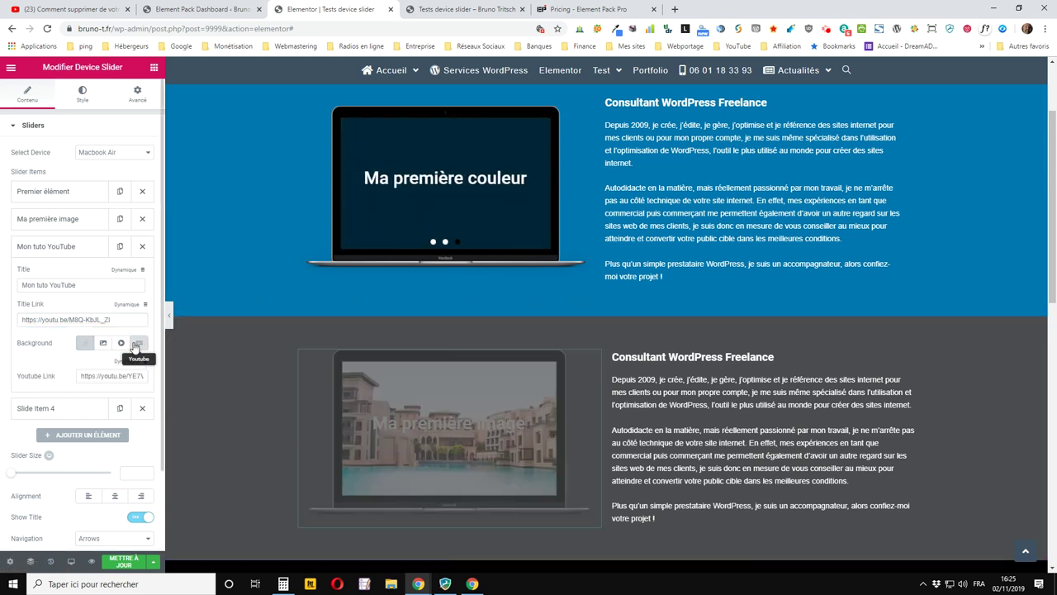
- Replace the old Youtube Link with the pasted tutorial URL, then expand Slide Item 4
left_click(115, 381)
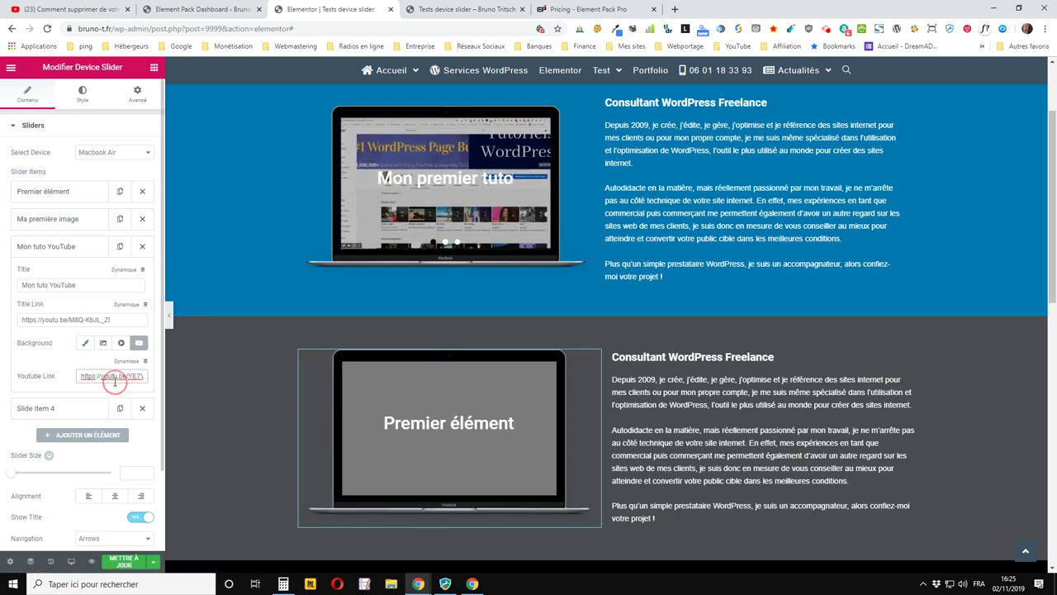
double_click(115, 378)
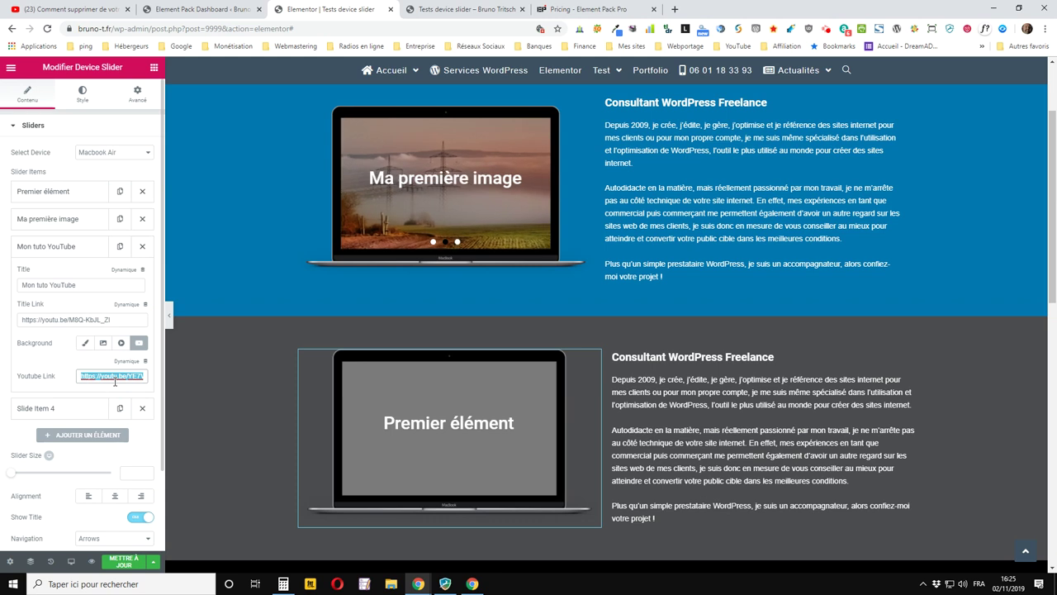
key("BackSpace")
type("https://youtu.be/M8Q-KbJL_ZI")
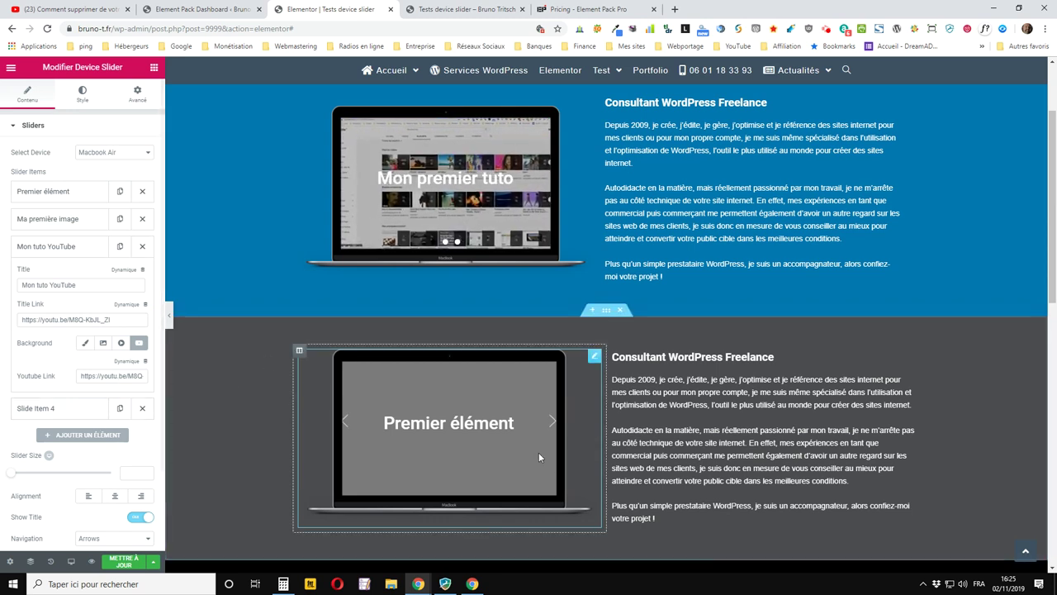
left_click(53, 410)
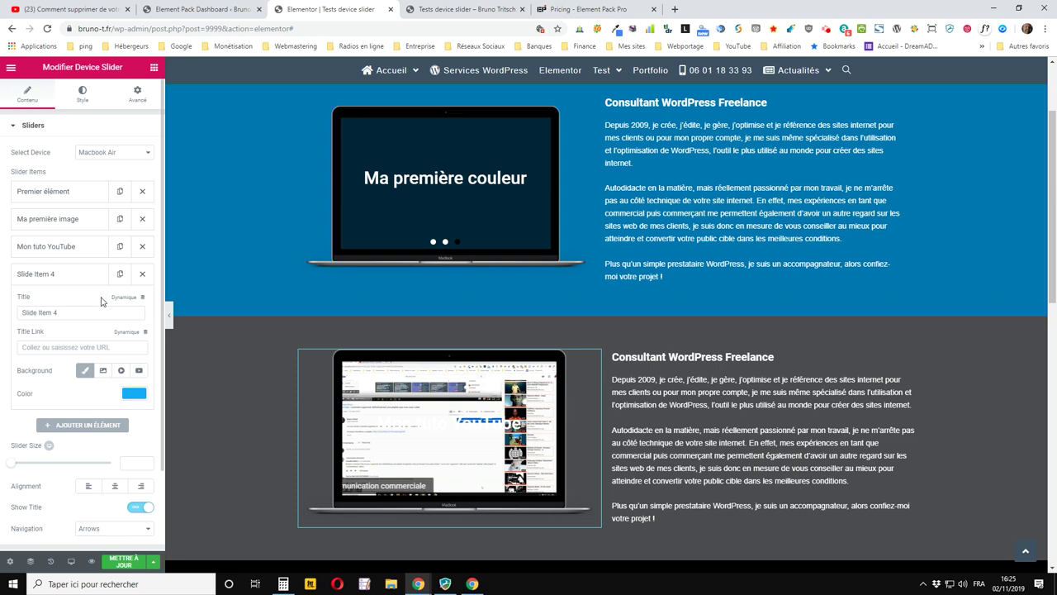
left_click(143, 298)
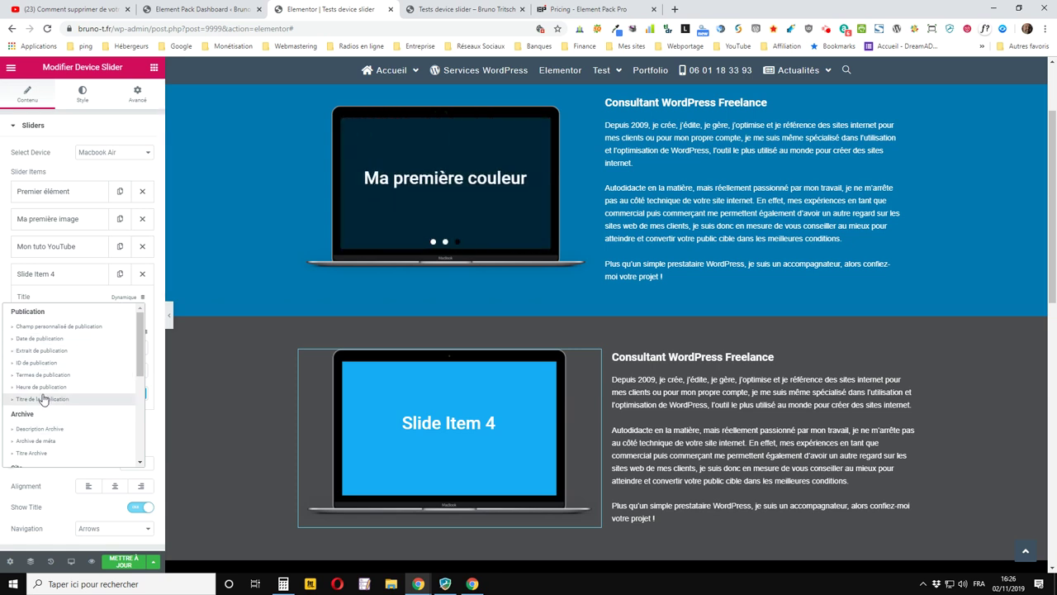
- Set Slide Item 4's title to the dynamic Titre de la publication and check the front-end preview
left_click(34, 401)
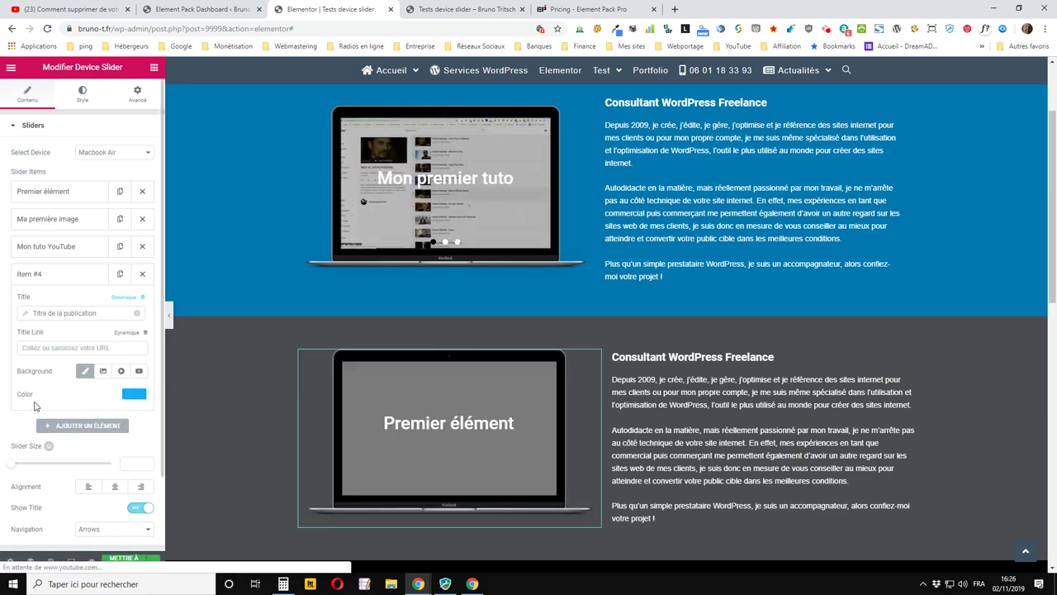
left_click(454, 9)
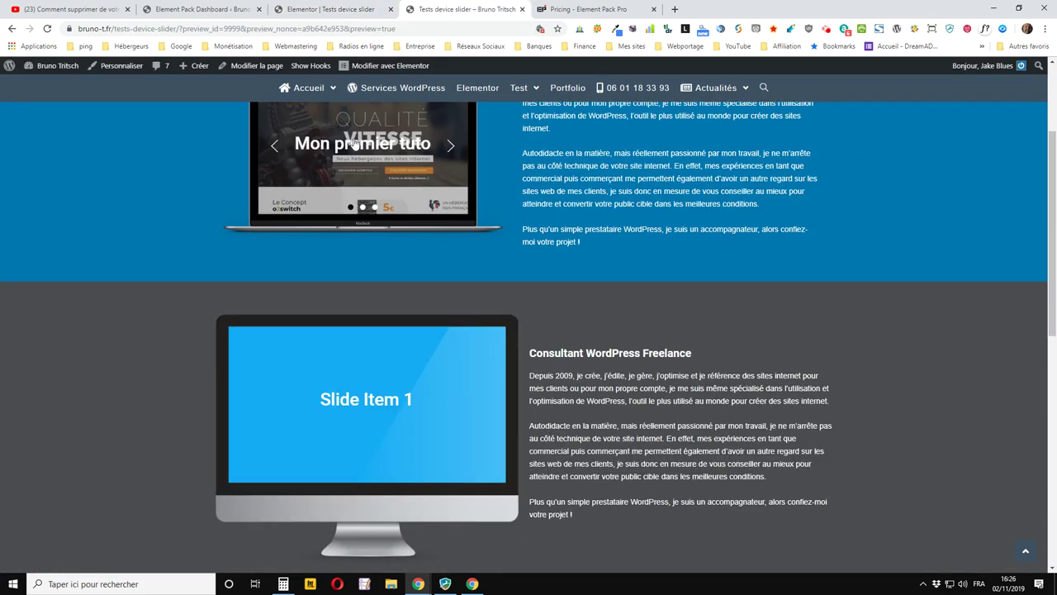
scroll(306, 149, "up", 2)
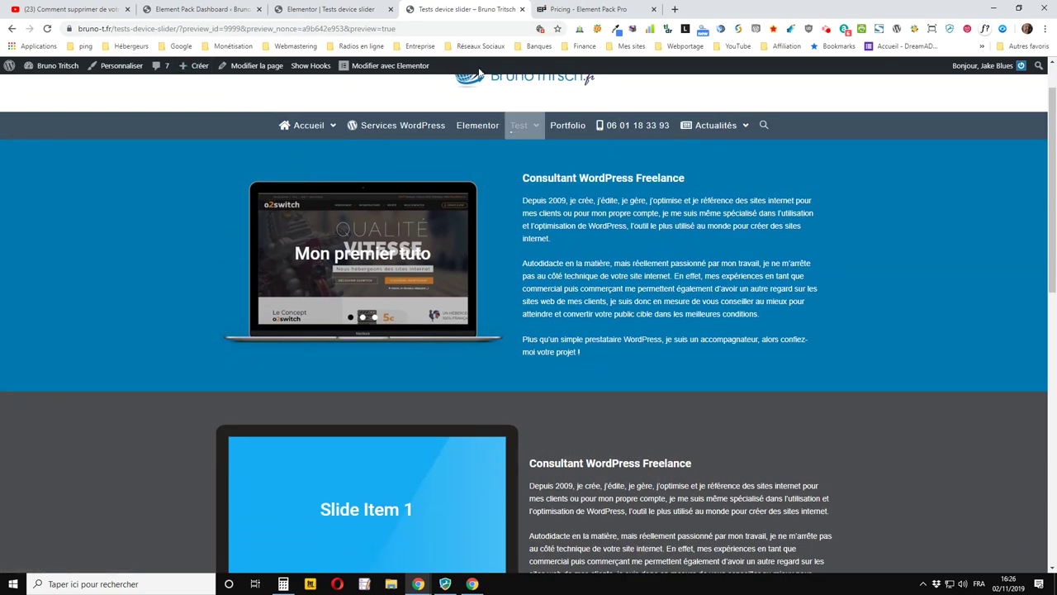
left_click(356, 8)
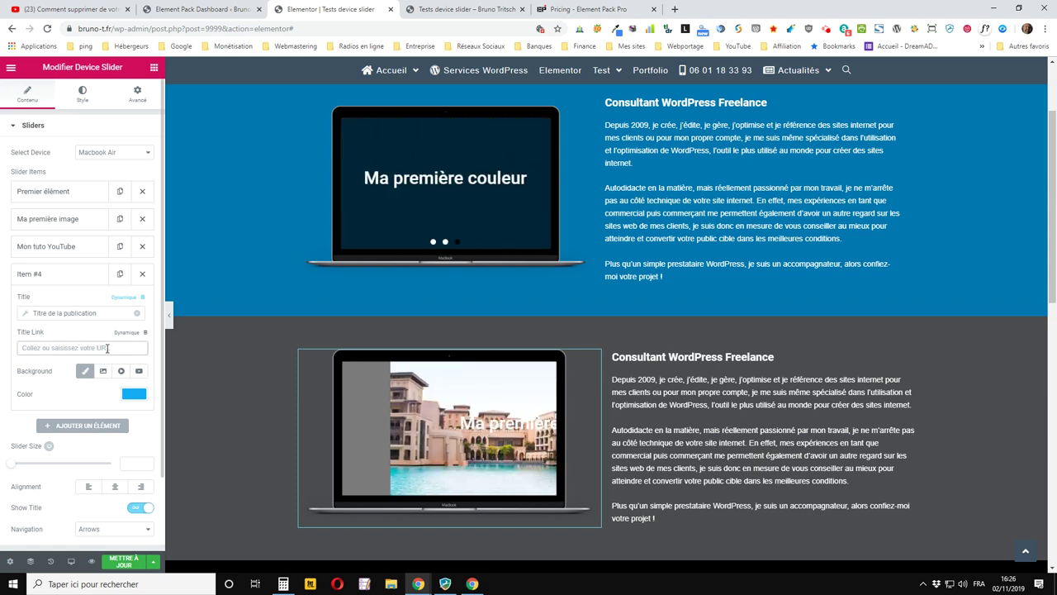
- Make the fourth slide's title link a dynamic URL interne with Type set to Contenu
left_click(145, 333)
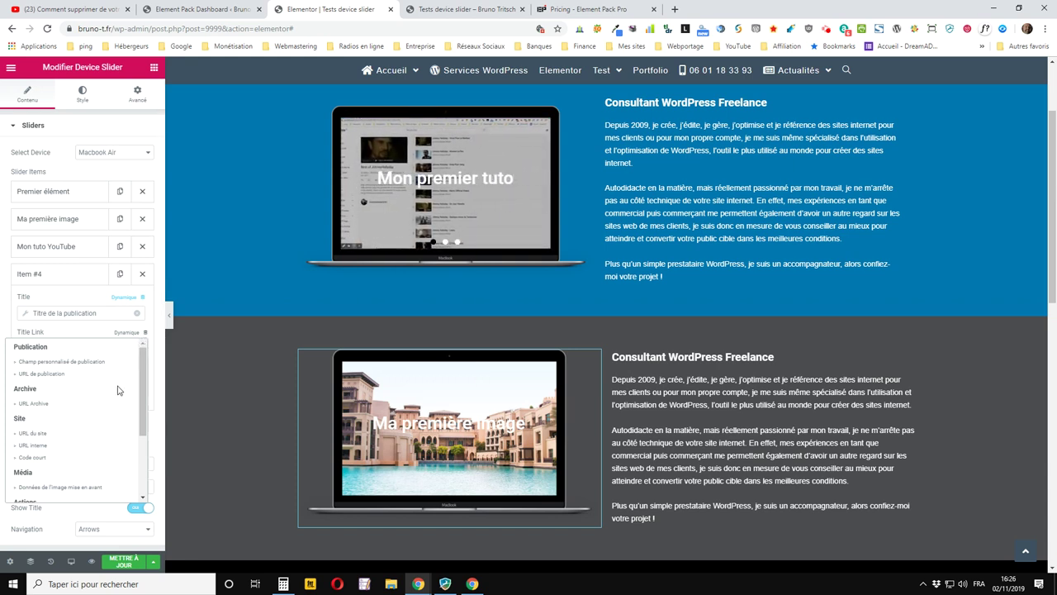
left_click(89, 446)
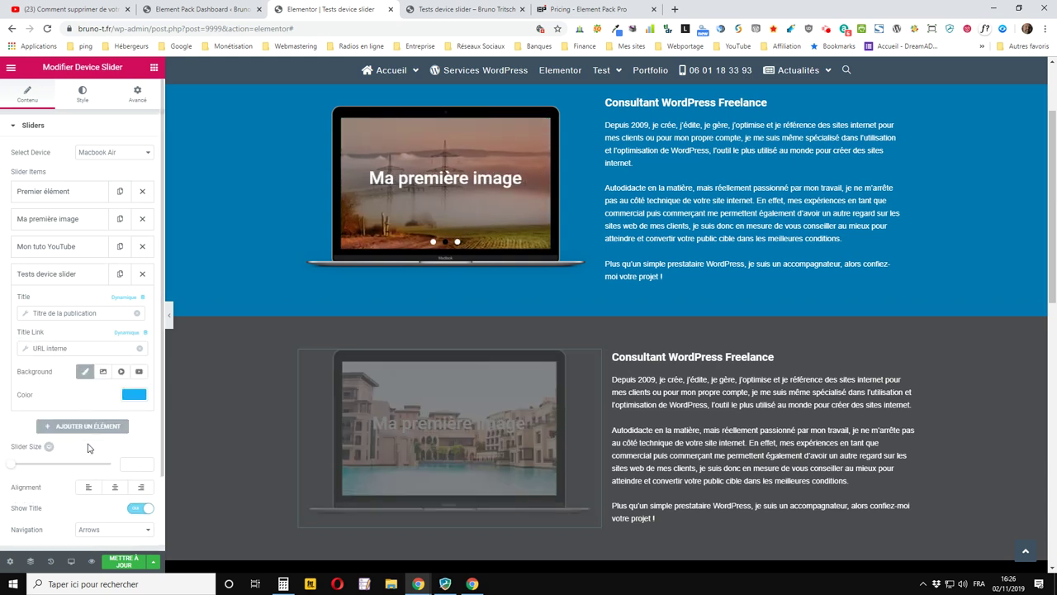
left_click(26, 349)
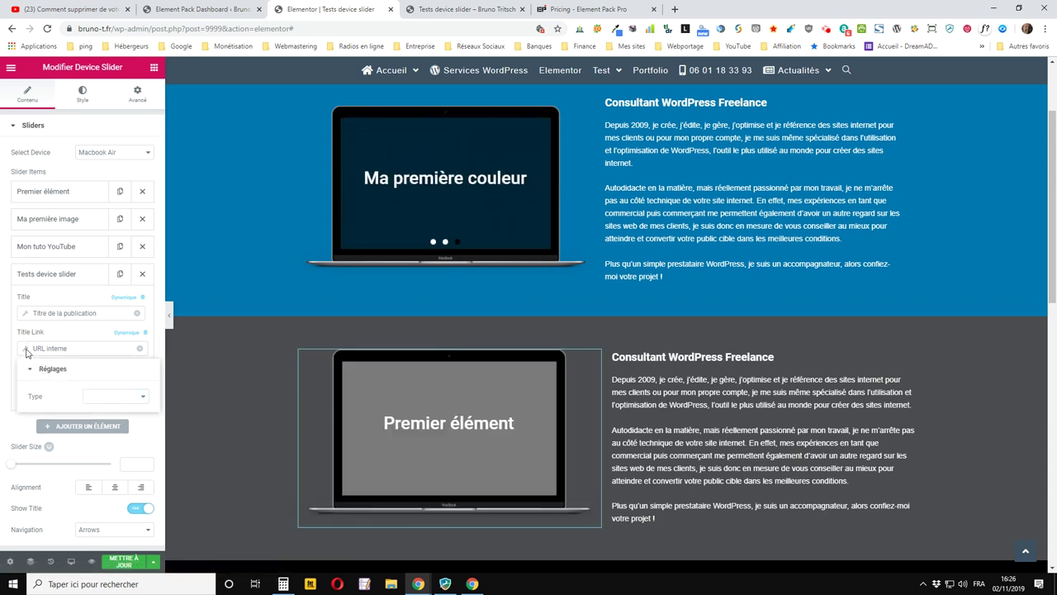
left_click(118, 398)
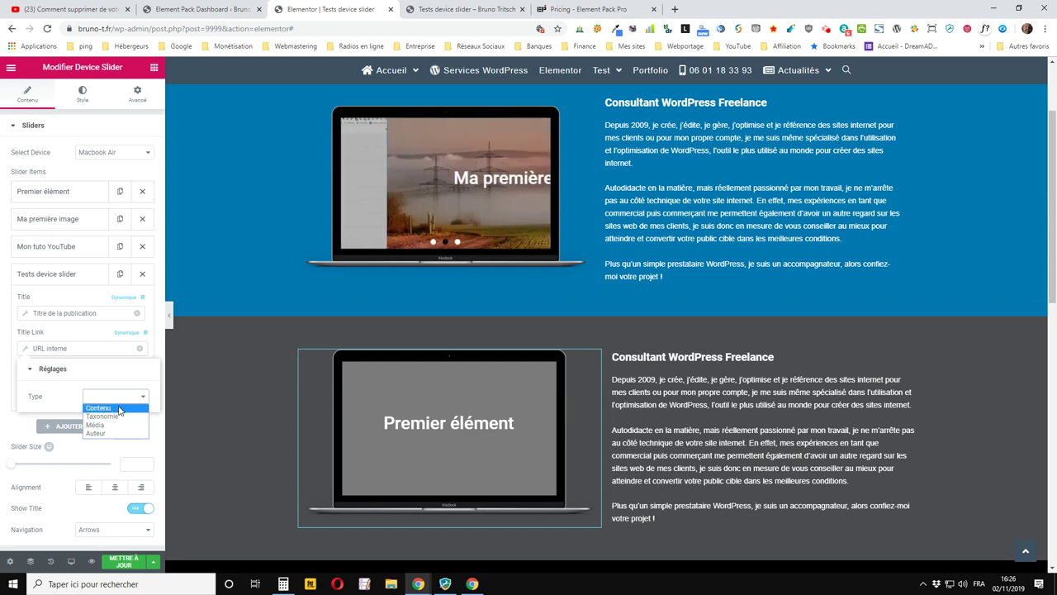
left_click(112, 408)
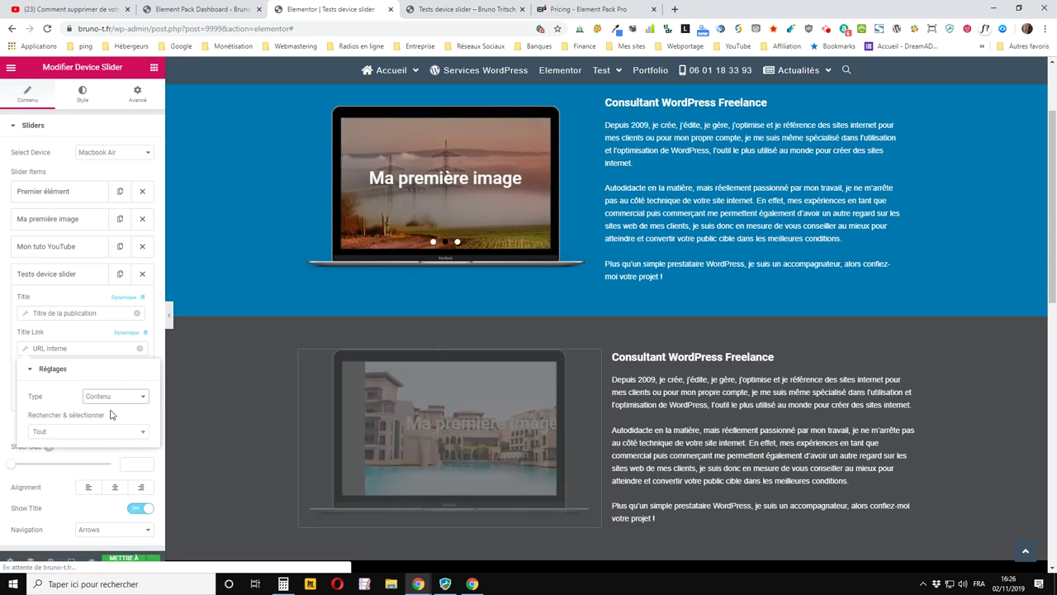
left_click(74, 433)
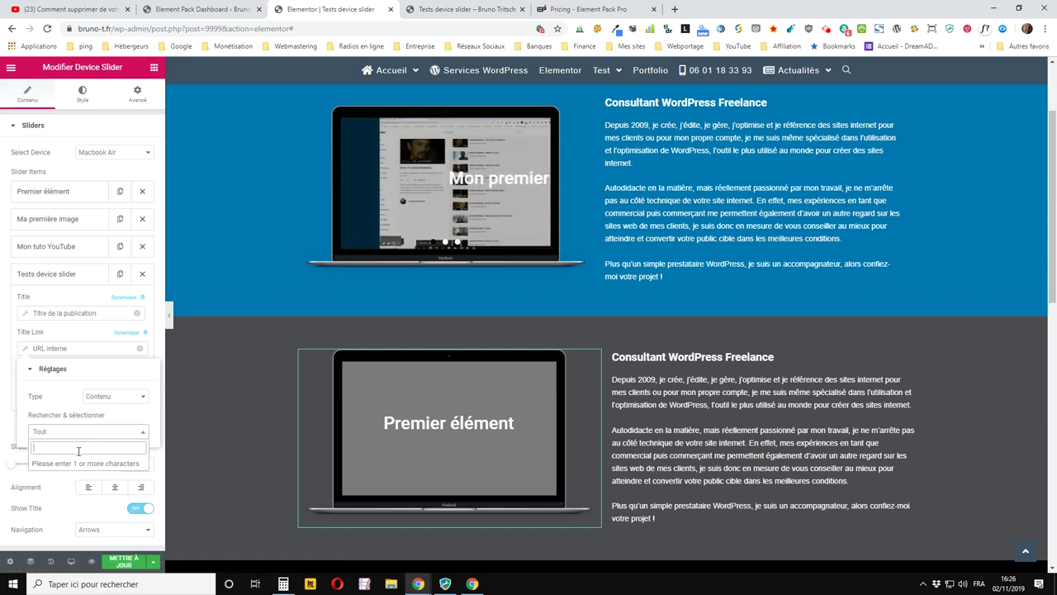
type("d")
type("cont")
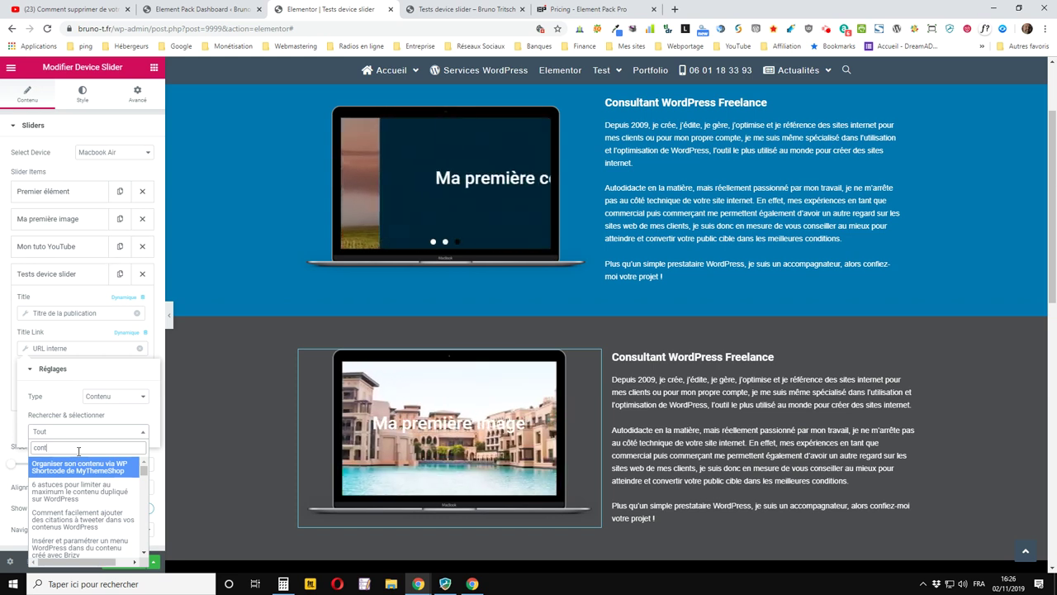
type("act")
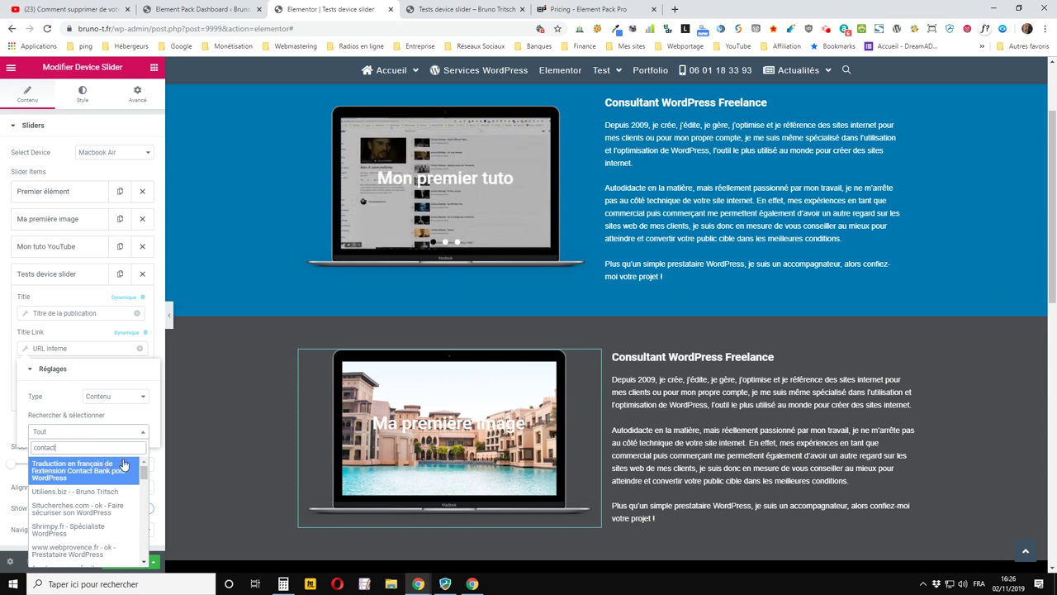
scroll(124, 465, "down", 2)
scroll(108, 487, "down", 3)
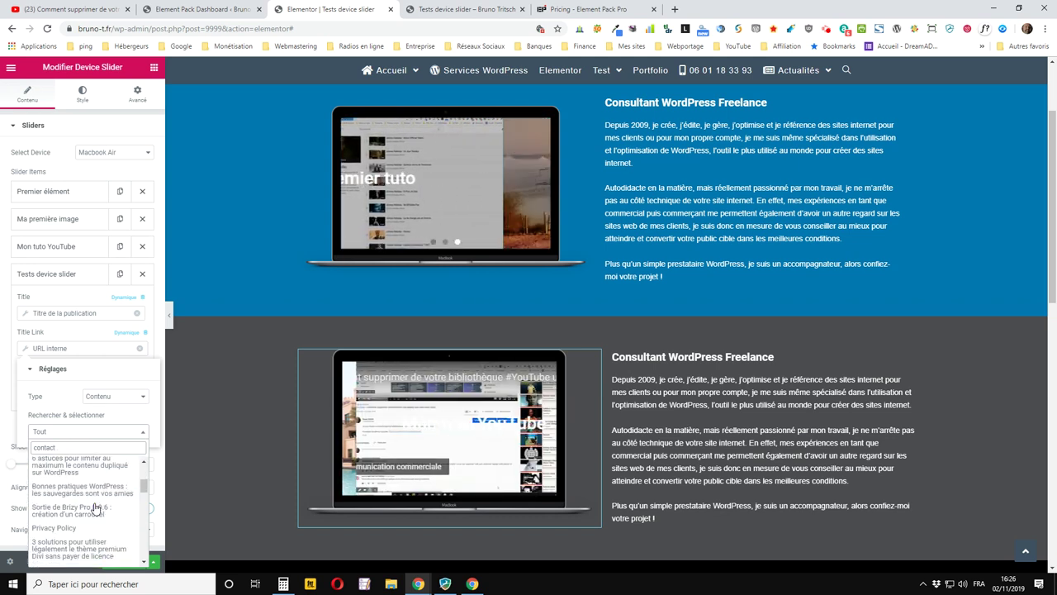
scroll(95, 507, "down", 2)
scroll(95, 508, "down", 2)
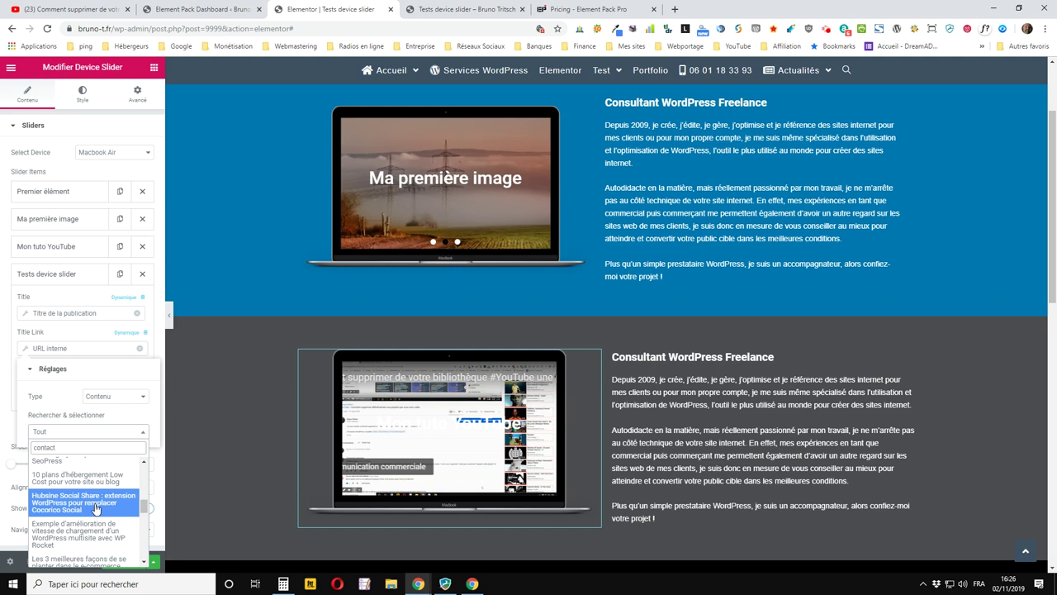
scroll(95, 508, "down", 1)
scroll(95, 508, "down", 1)
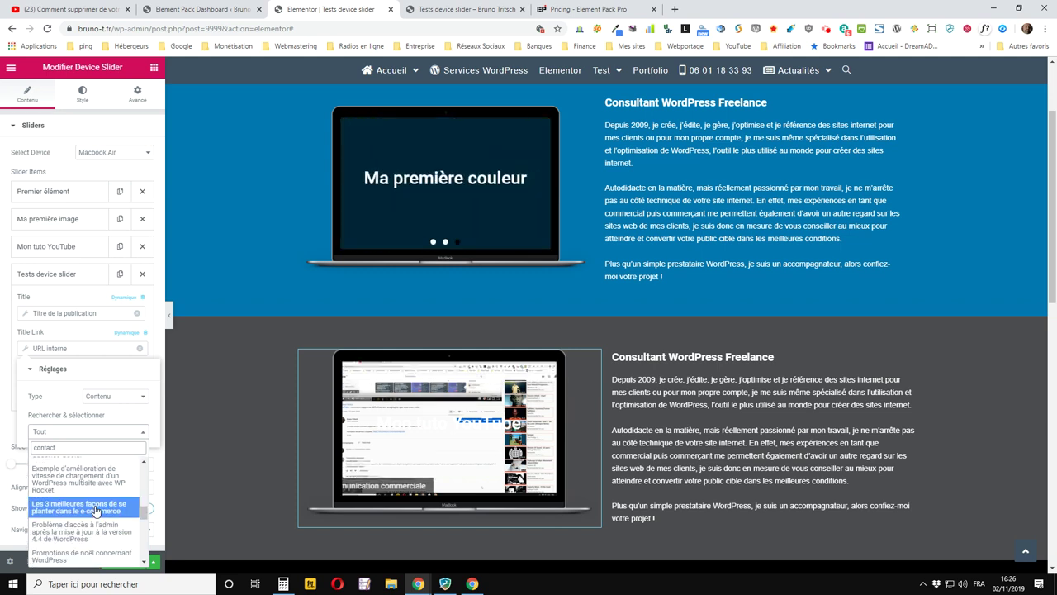
scroll(95, 510, "down", 2)
scroll(95, 511, "down", 1)
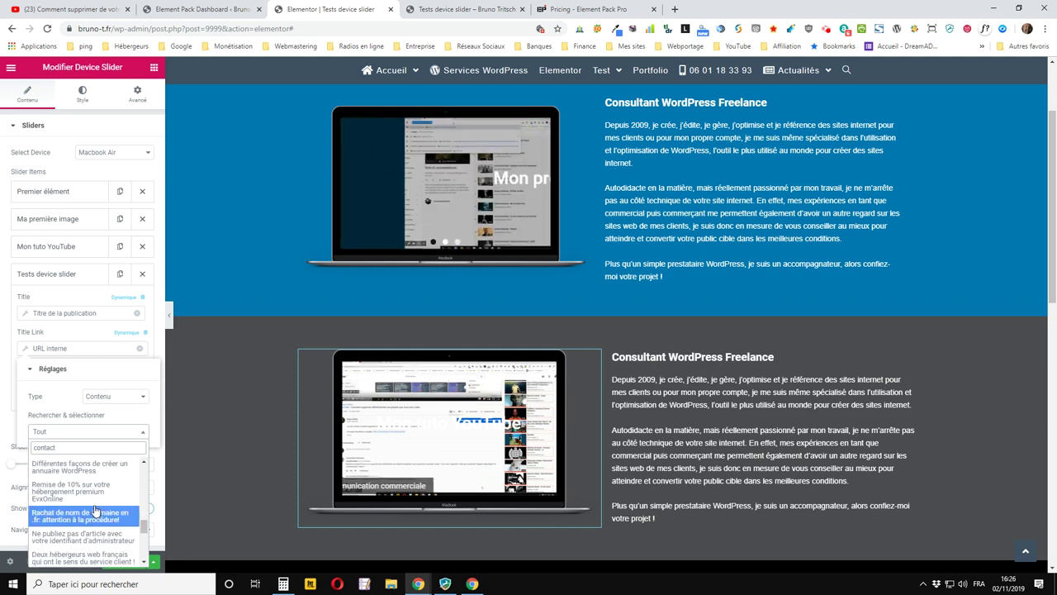
scroll(95, 511, "down", 2)
scroll(95, 510, "down", 3)
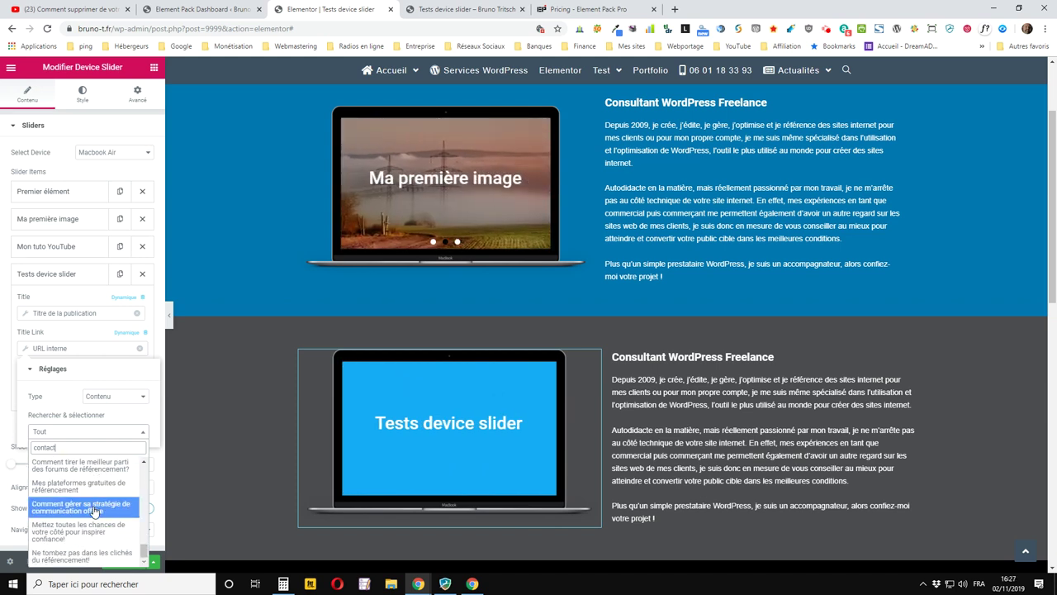
scroll(95, 510, "down", 2)
scroll(95, 510, "down", 2)
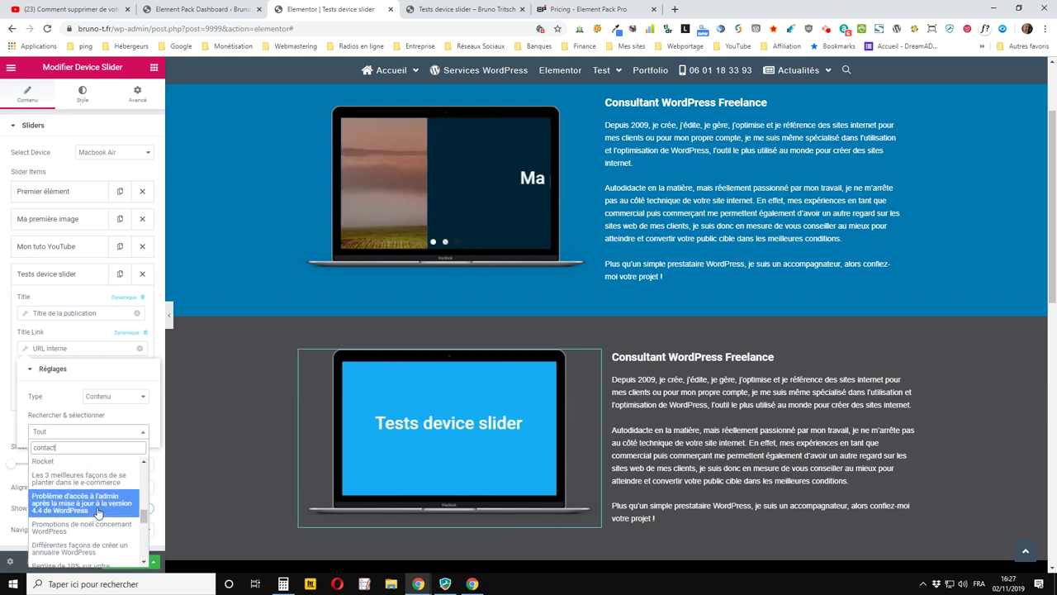
scroll(96, 512, "down", 2)
scroll(97, 513, "down", 2)
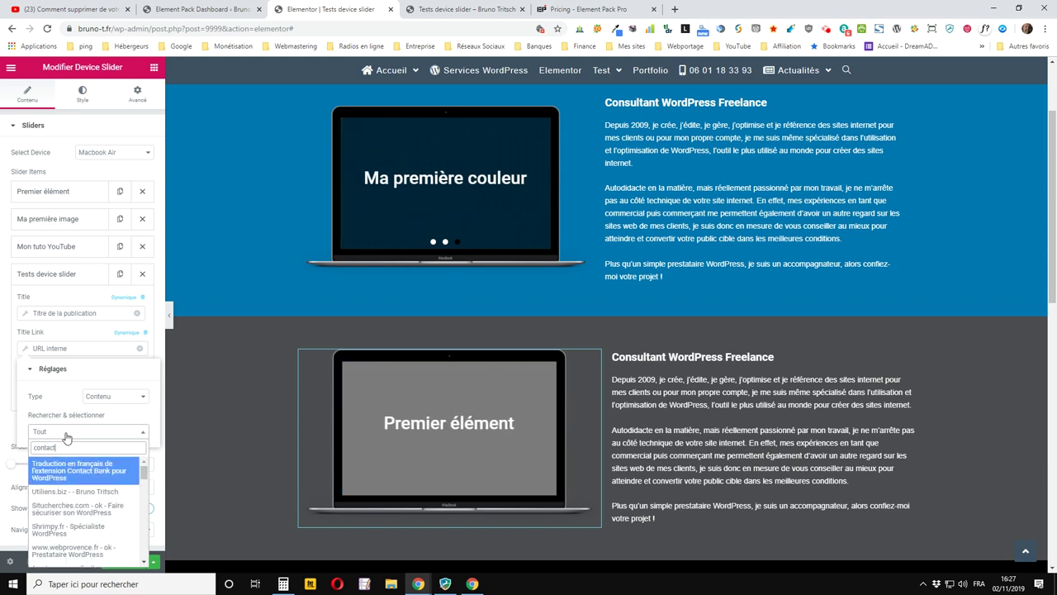
left_click(97, 513)
left_click(67, 430)
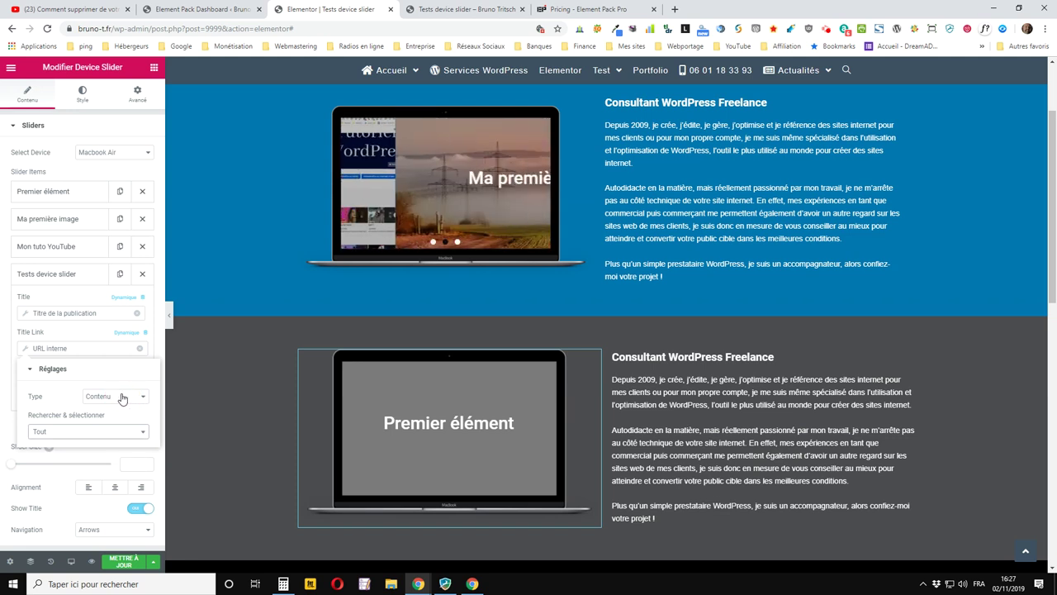
left_click(120, 397)
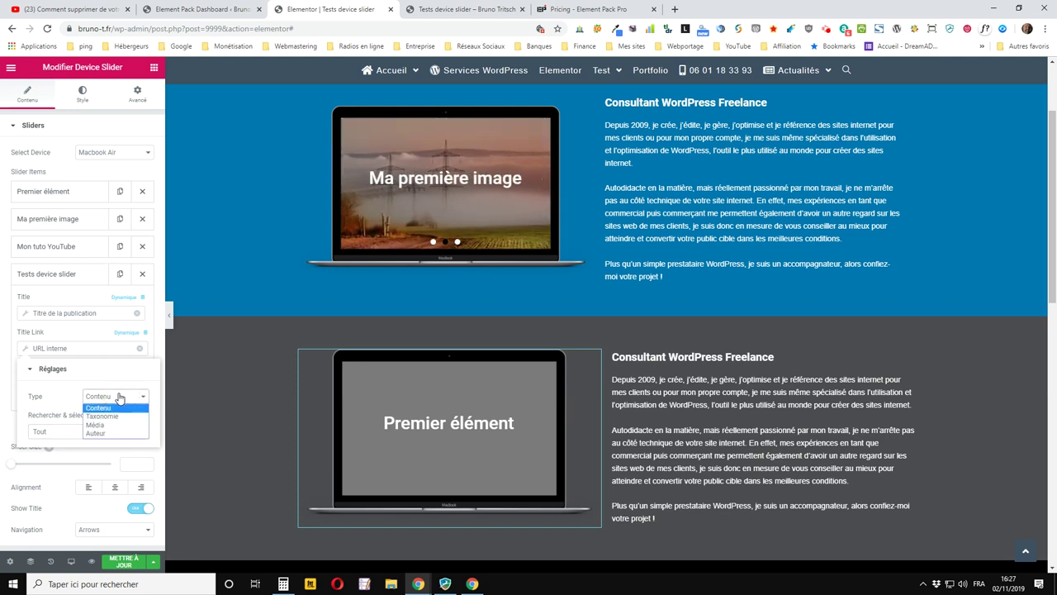
left_click(118, 398)
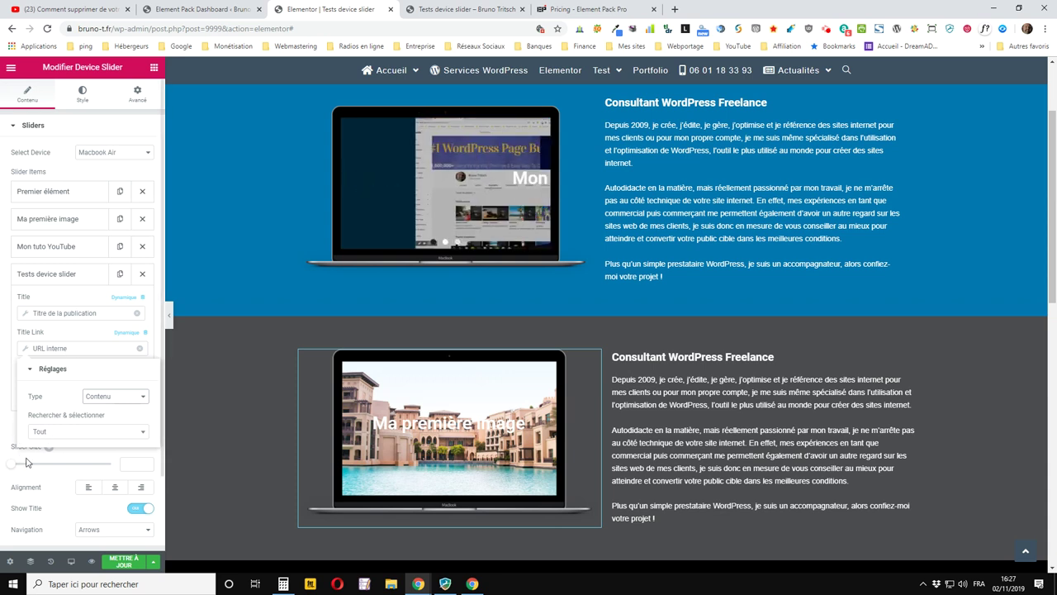
left_click(56, 431)
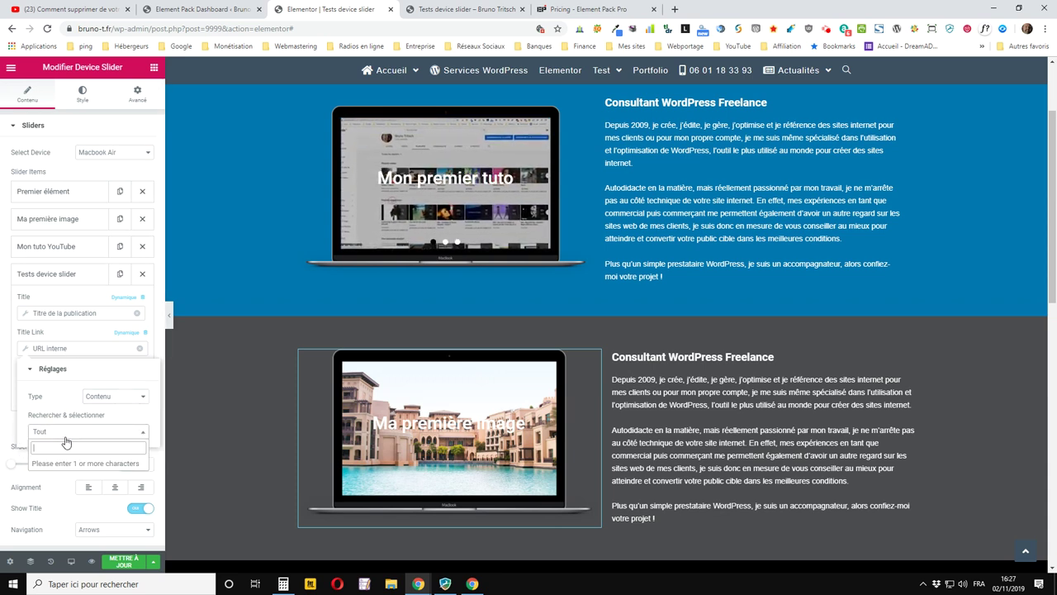
- Search 'Contact' and select the Contact Bank French translation post as the title link target
type("Contact")
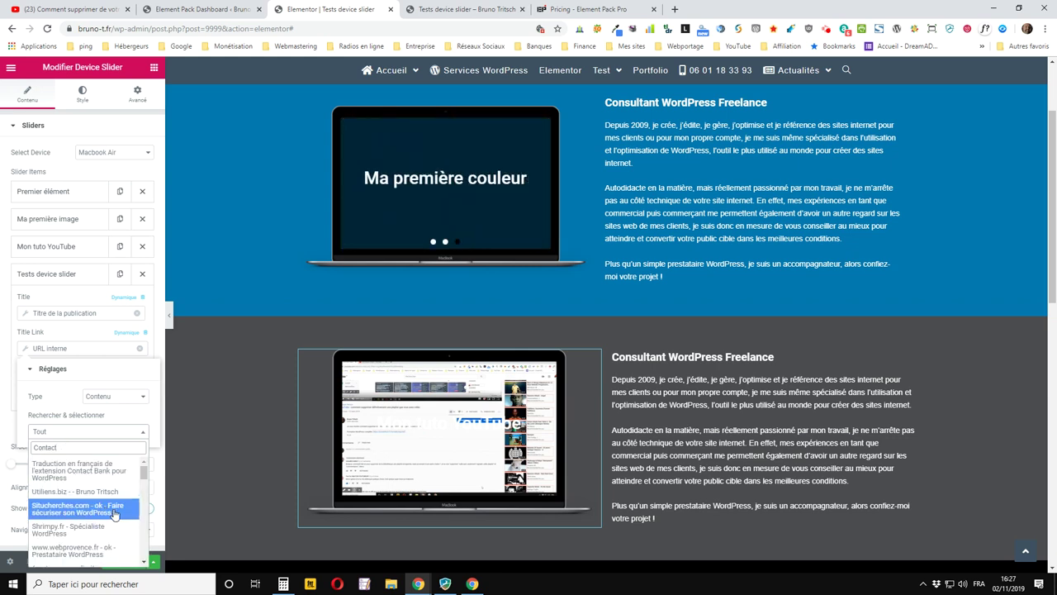
scroll(122, 484, "down", 1)
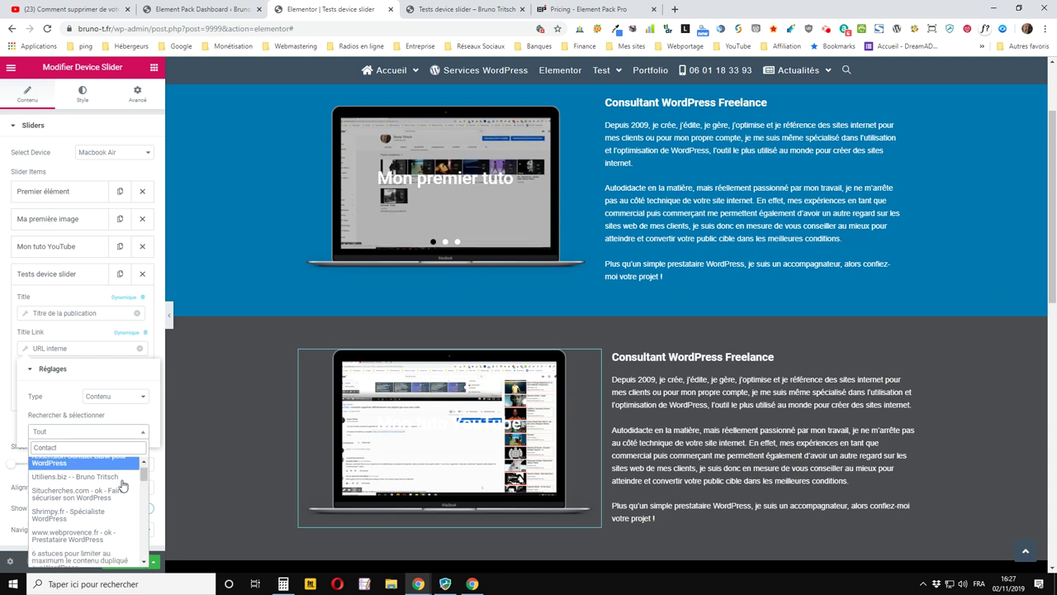
scroll(122, 485, "down", 2)
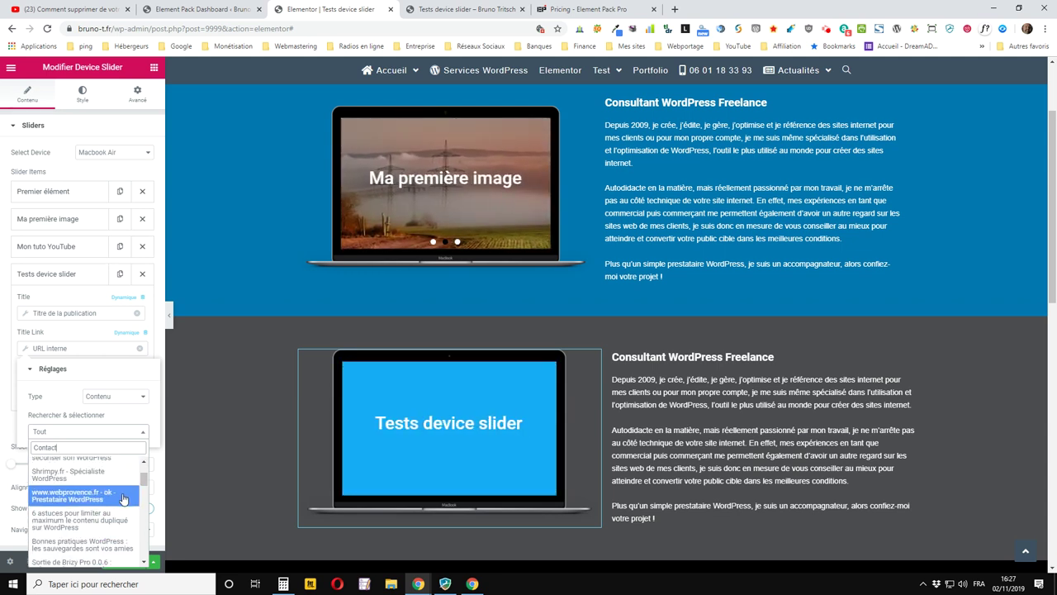
scroll(122, 499, "down", 2)
scroll(122, 499, "down", 2)
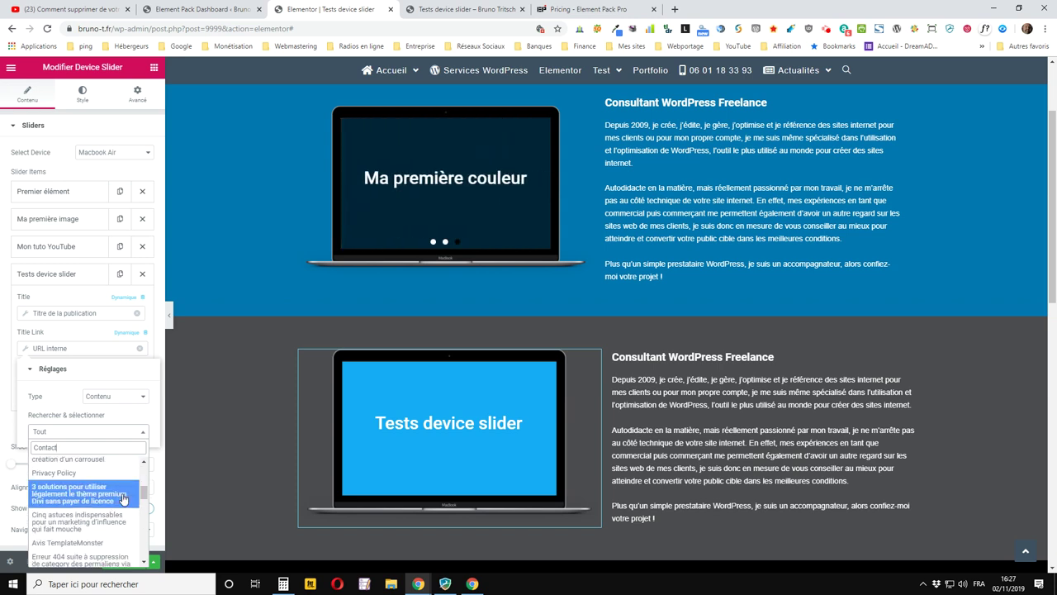
scroll(123, 499, "down", 2)
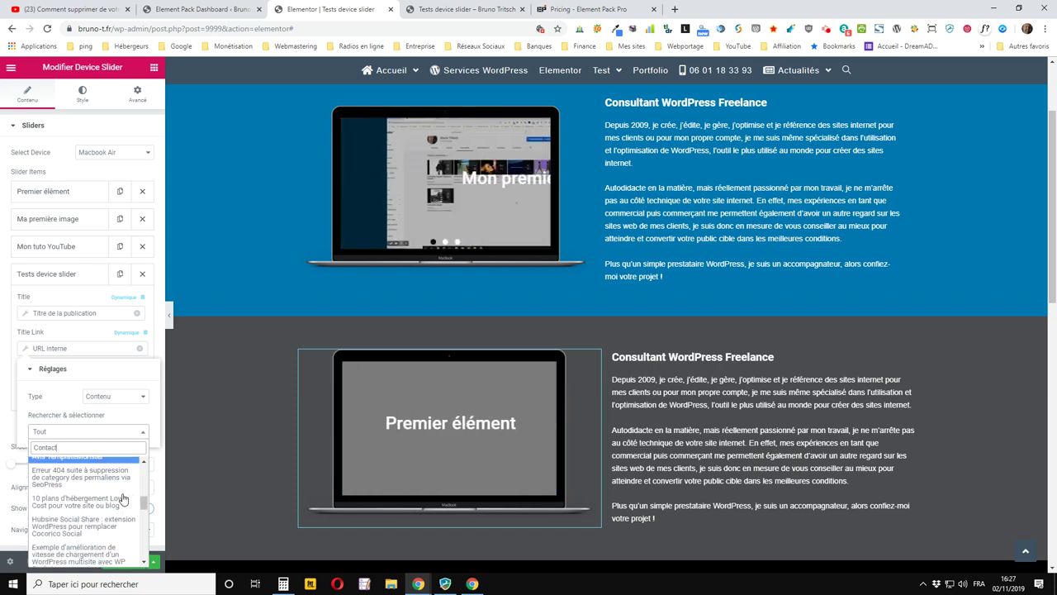
scroll(122, 499, "down", 2)
scroll(122, 499, "down", 2)
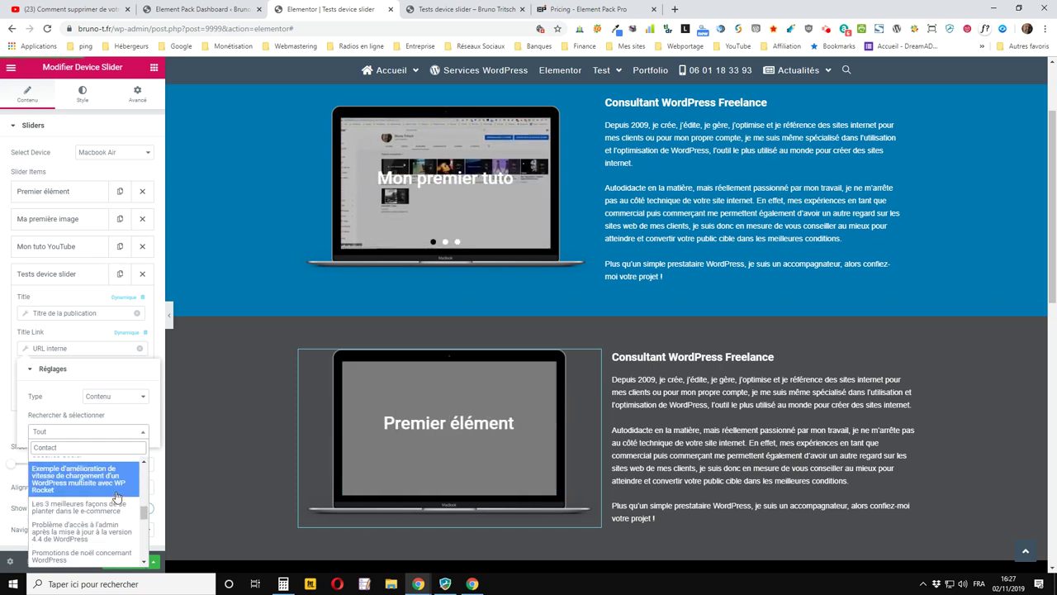
scroll(116, 496, "down", 2)
scroll(111, 499, "down", 2)
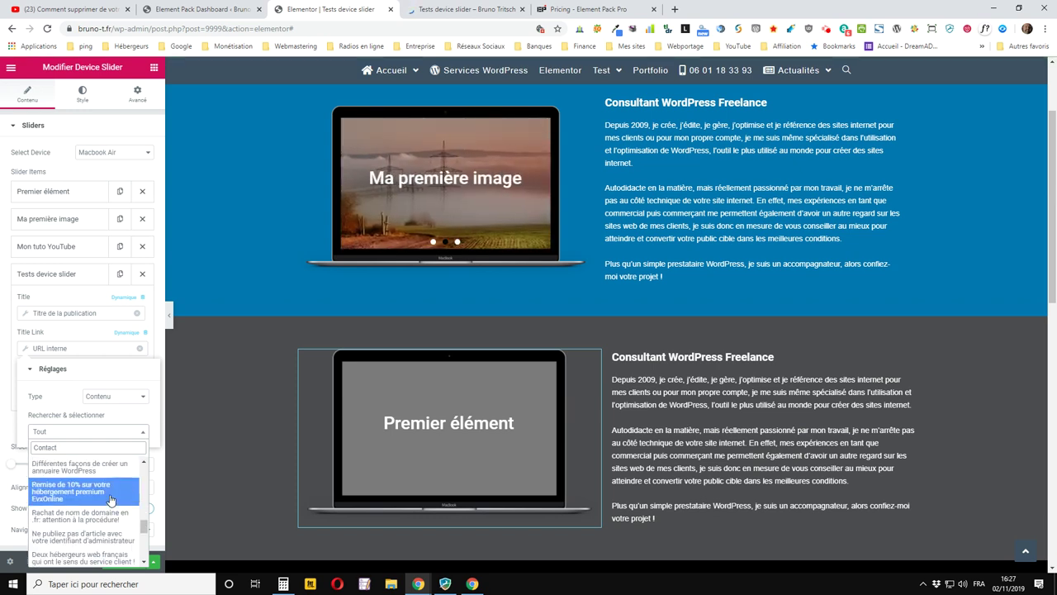
scroll(110, 499, "down", 2)
scroll(110, 495, "down", 1)
scroll(108, 489, "down", 2)
scroll(107, 479, "down", 1)
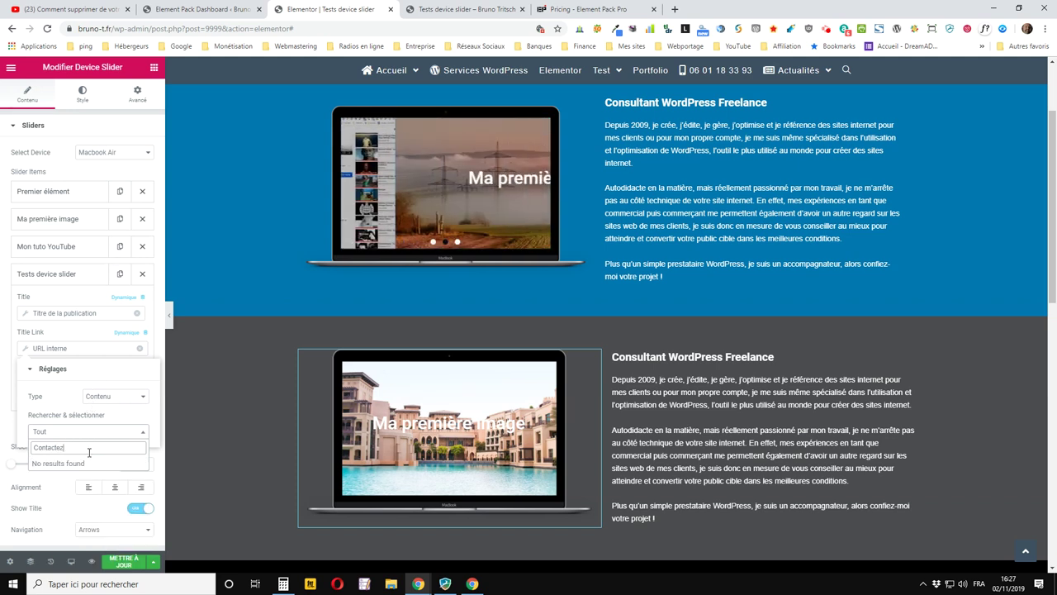
key("BackSpace")
key("BackSpace")
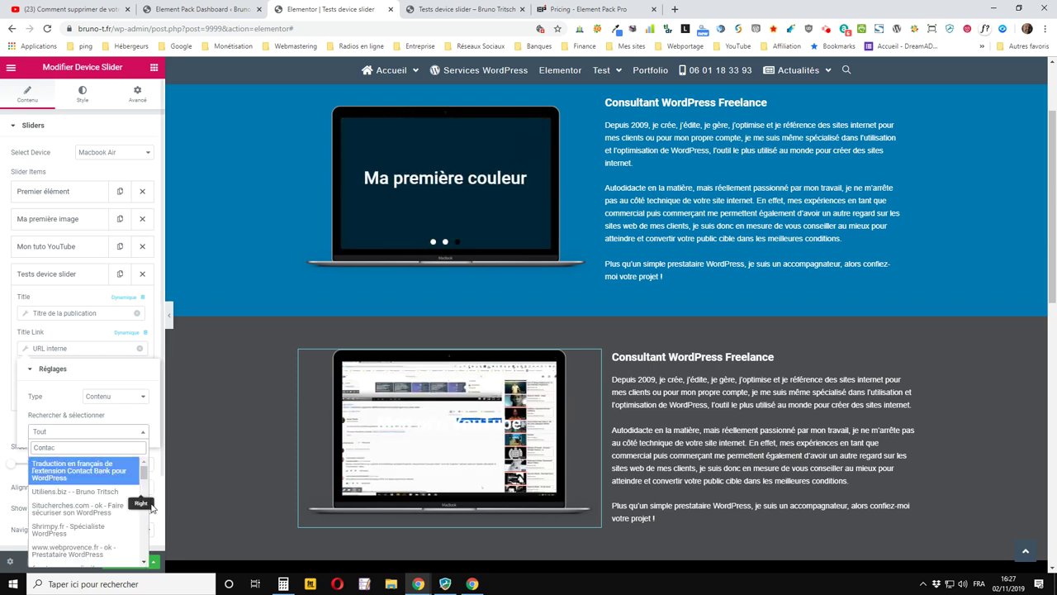
left_click(71, 478)
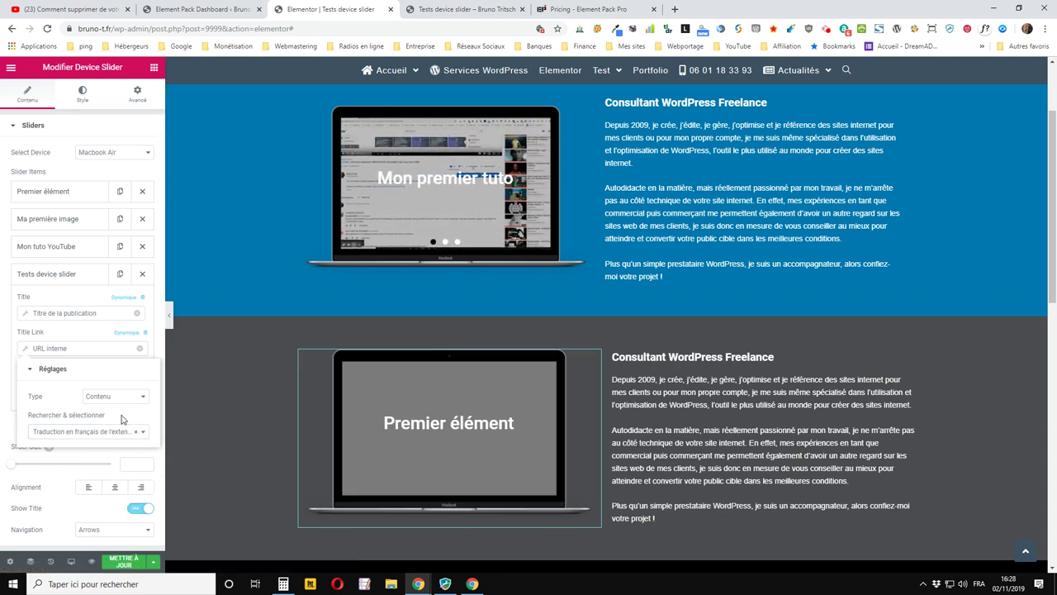
- Add '!' in the dynamic title's Après field under Avancé and save with Mettre à jour
left_click(29, 348)
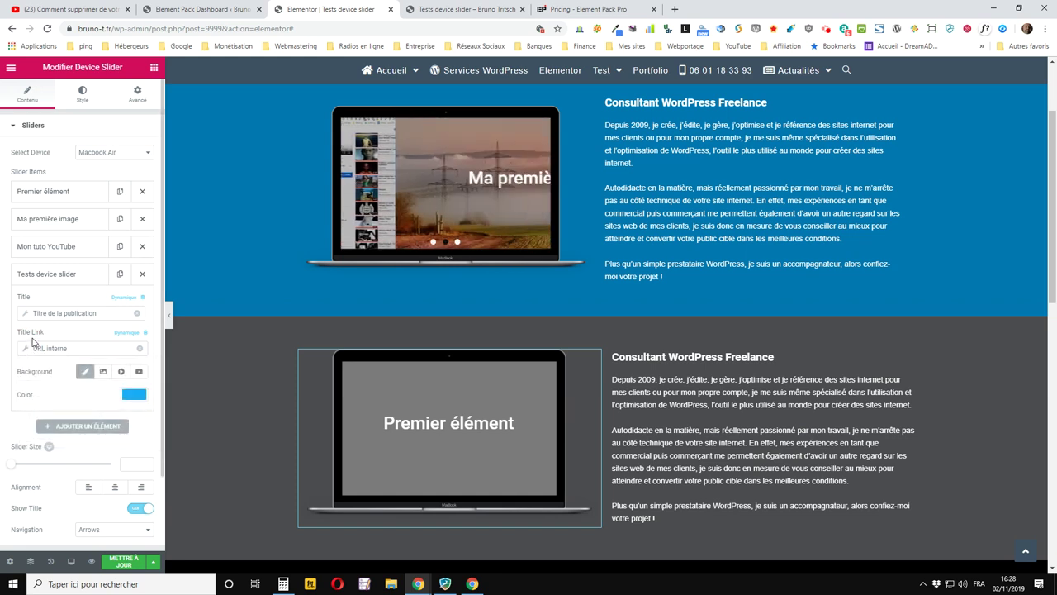
left_click(24, 314)
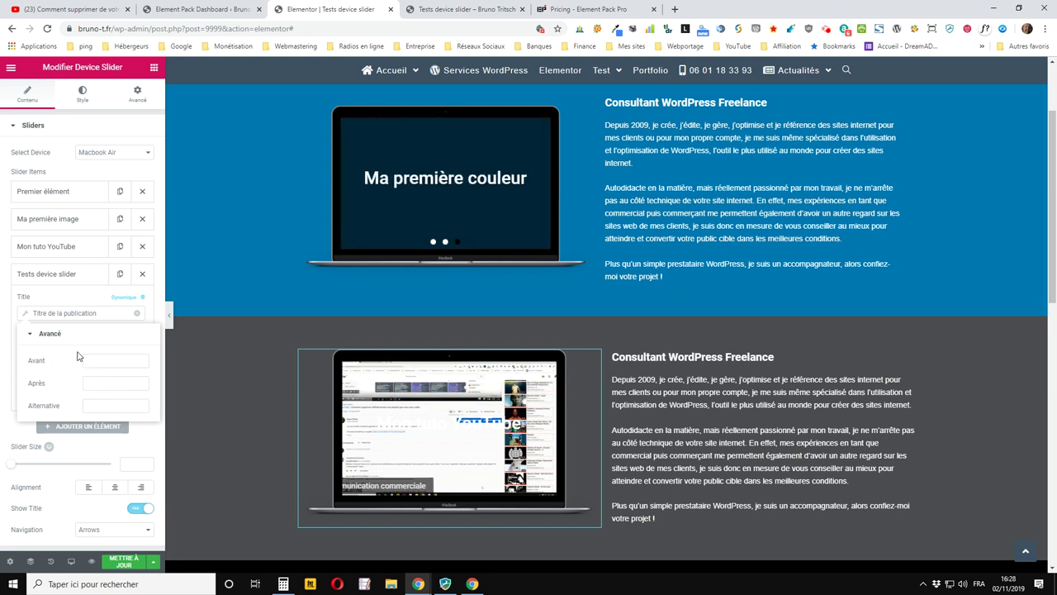
left_click(89, 383)
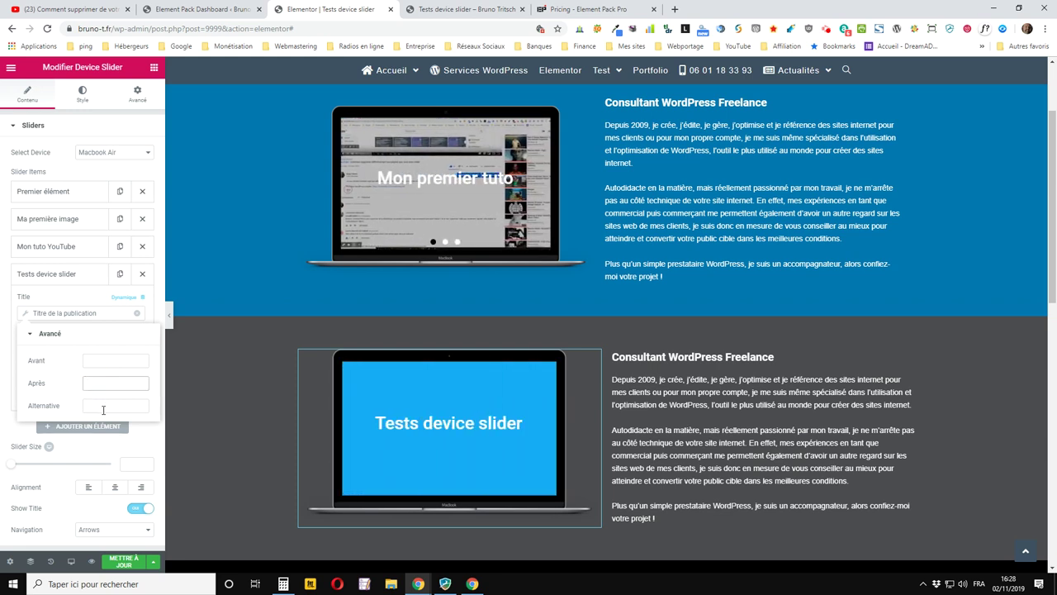
type("<")
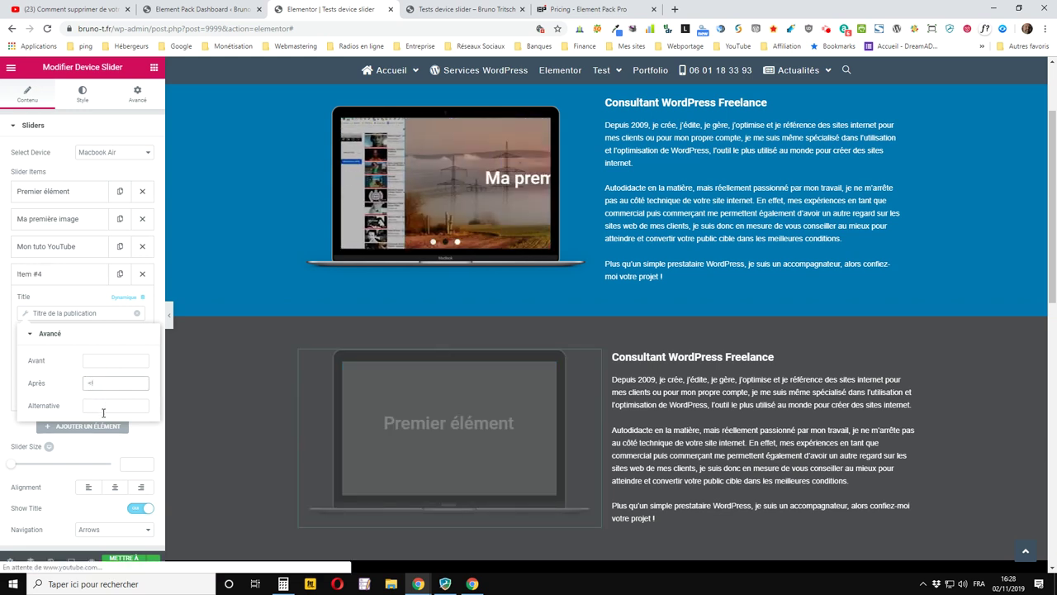
key("BackSpace")
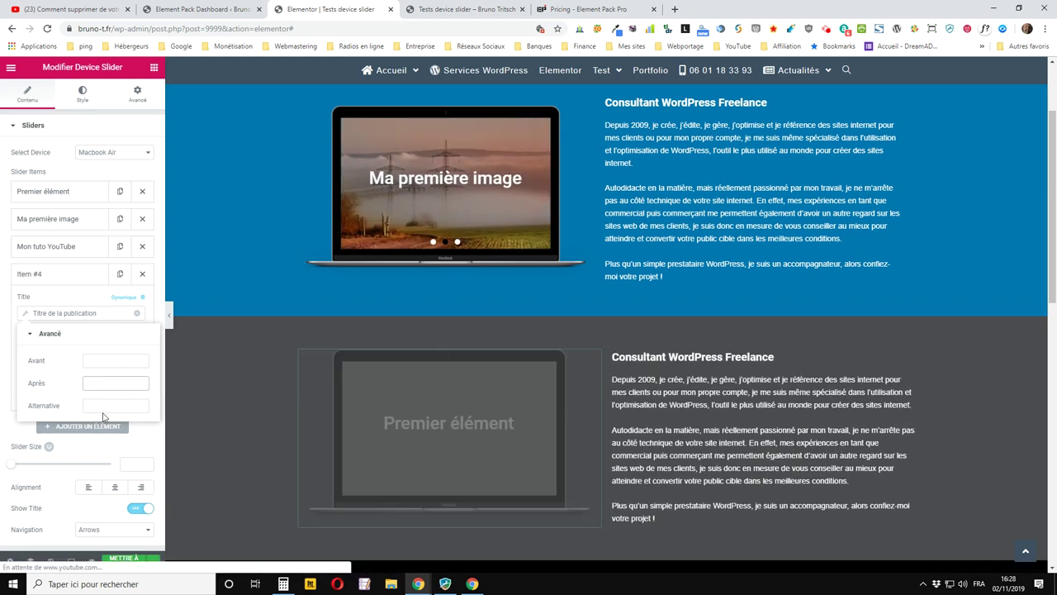
type("!")
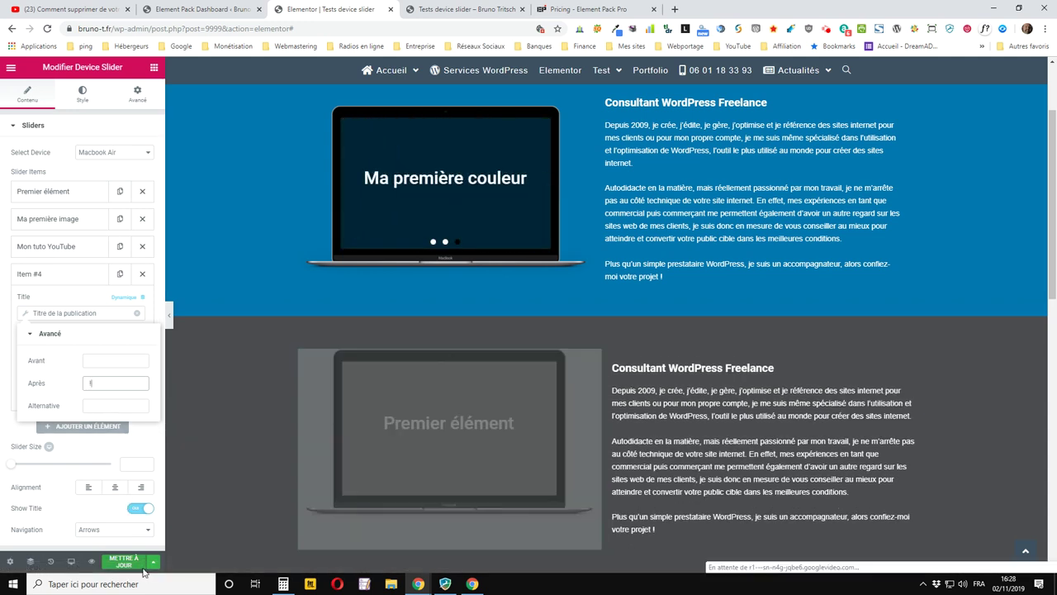
left_click(130, 563)
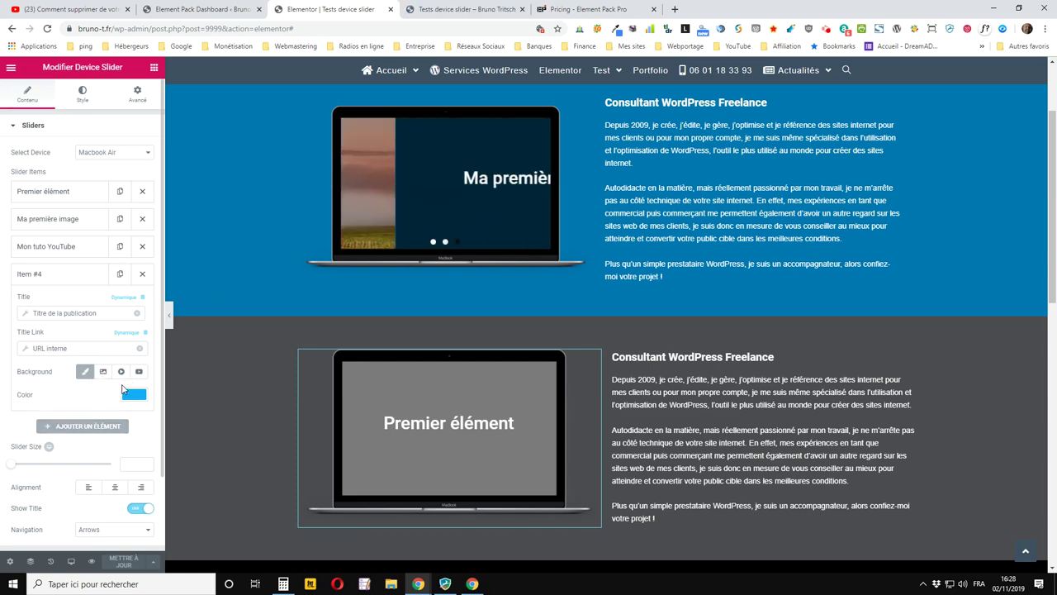
- Set the slide background to the dynamic Logo du site image, then add and delete a test item
left_click(103, 373)
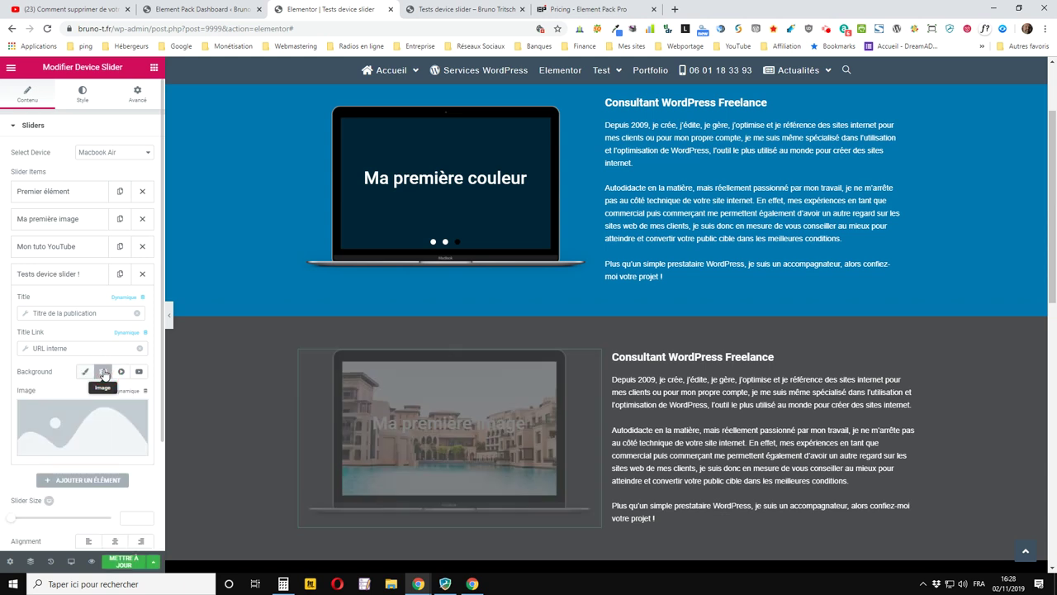
left_click(147, 391)
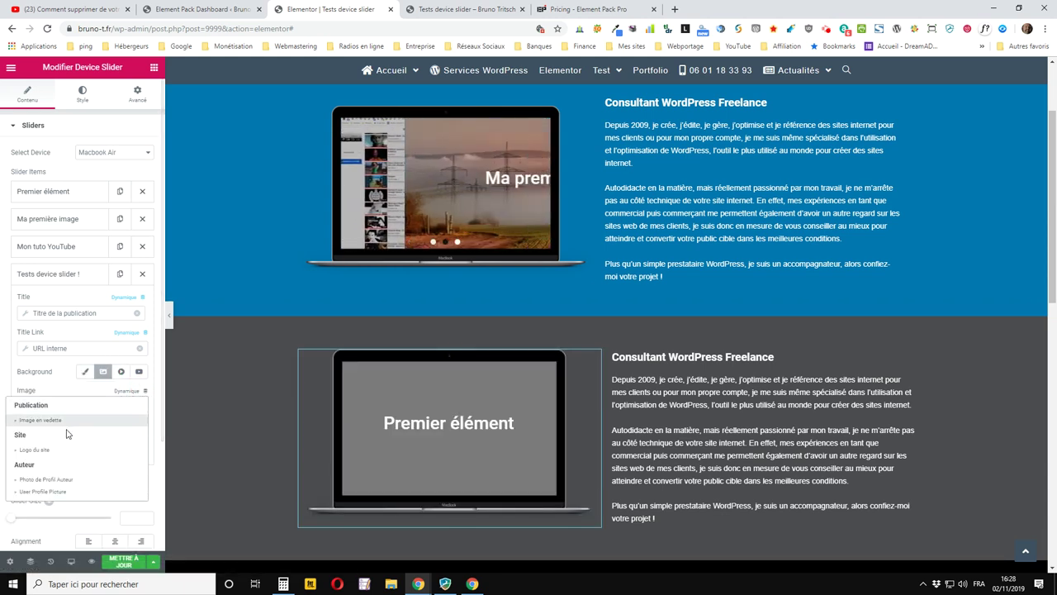
left_click(23, 450)
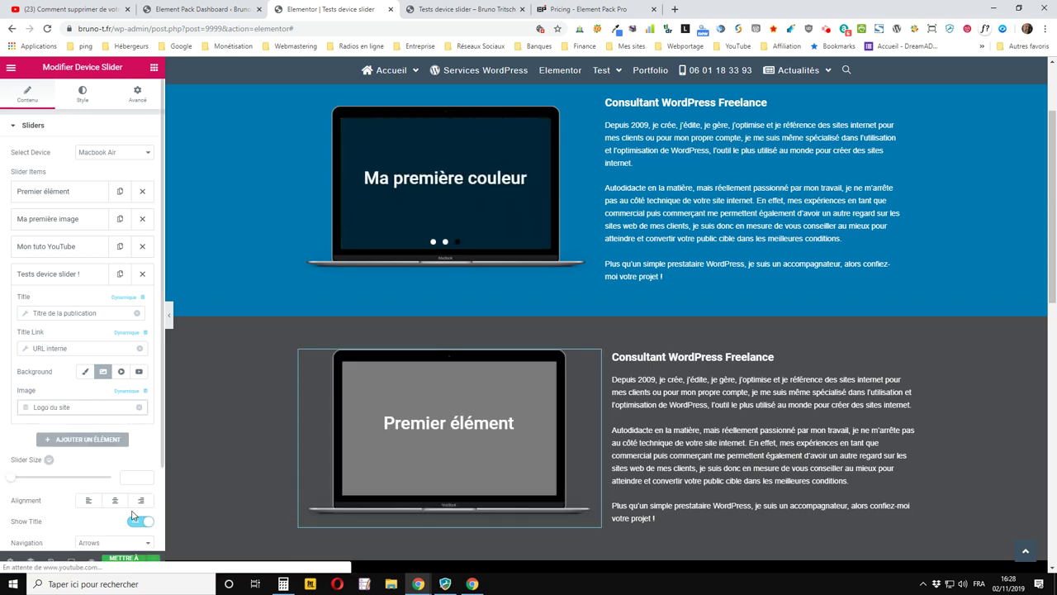
scroll(53, 436, "down", 2)
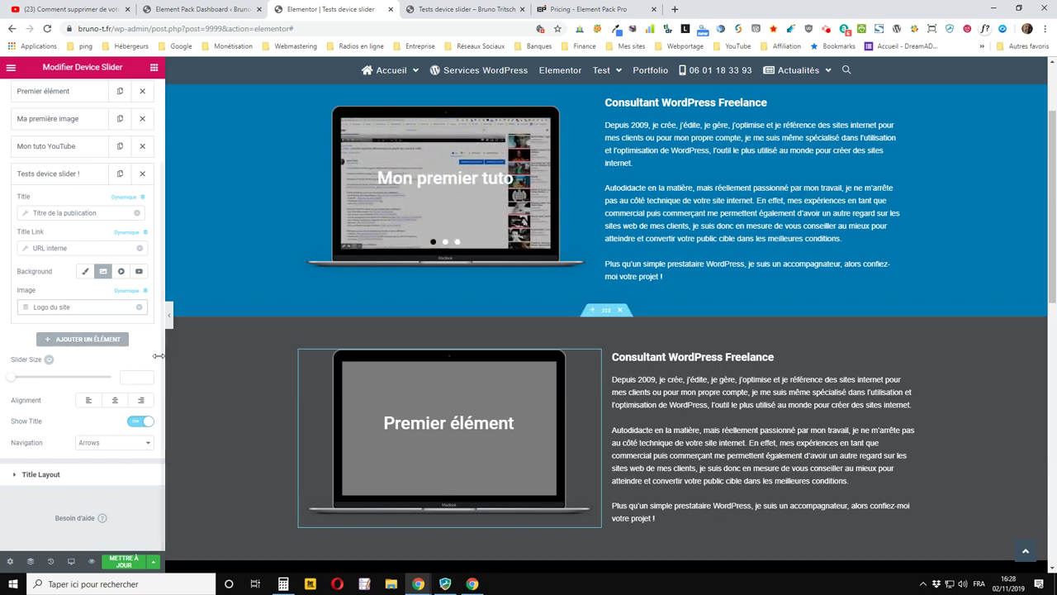
left_click(89, 340)
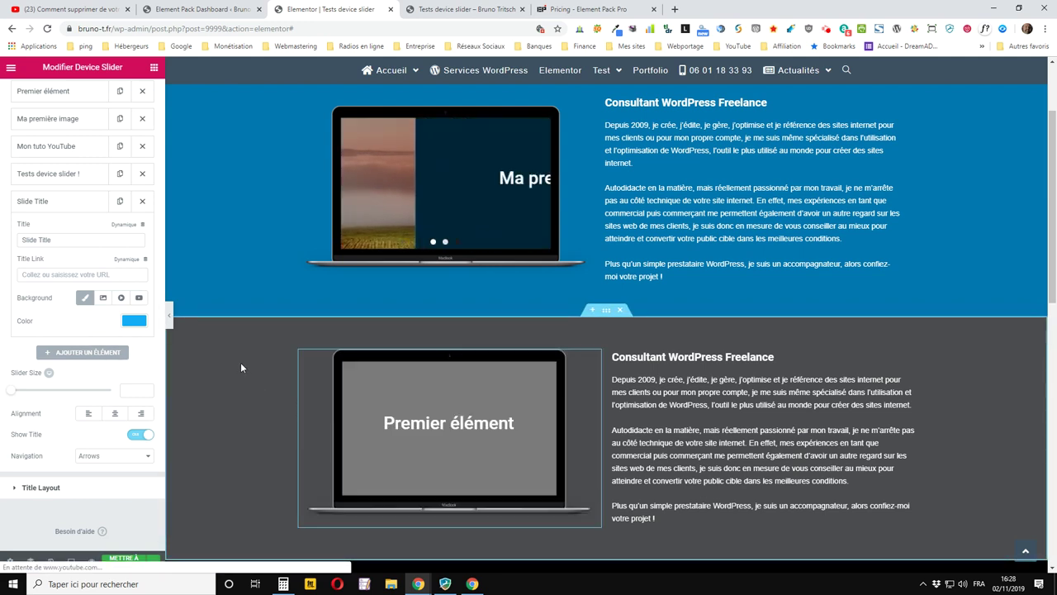
left_click(63, 202)
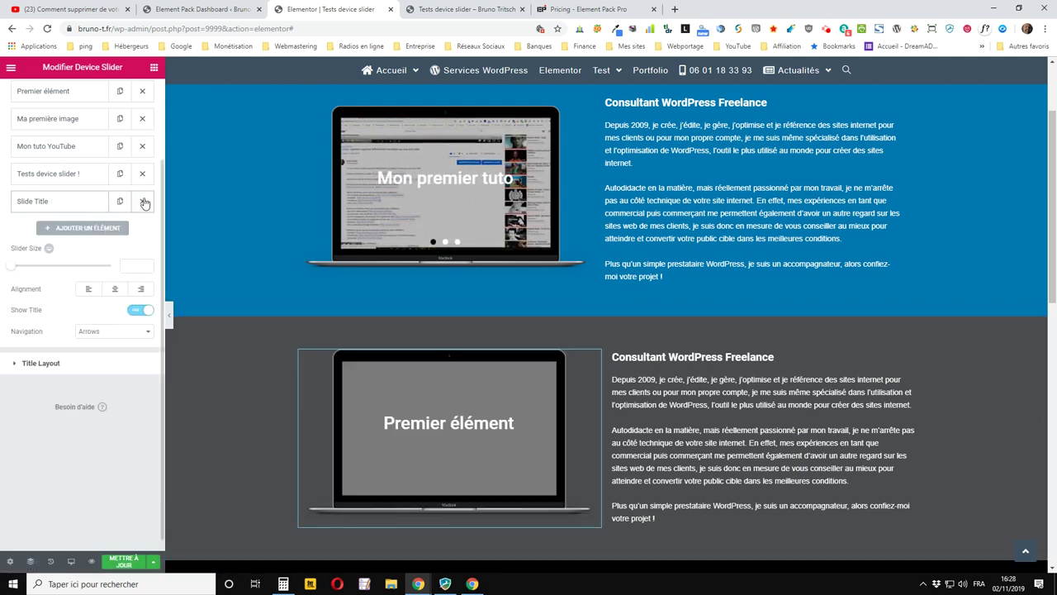
left_click(144, 202)
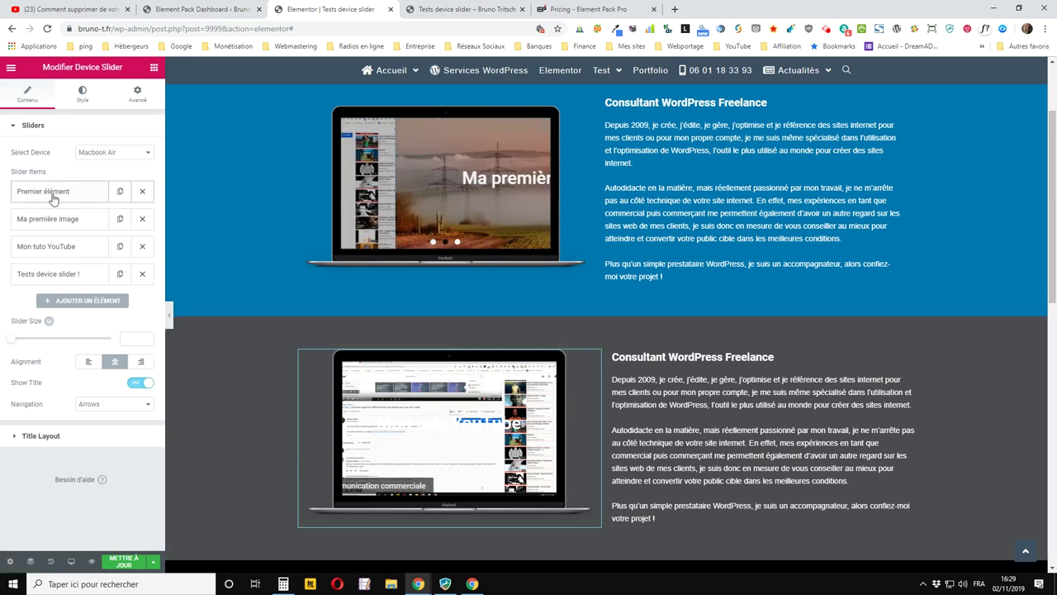
- Keep Show Title on, try other navigation modes before keeping Arrows and Dots, and expand Title Layout
left_click(134, 386)
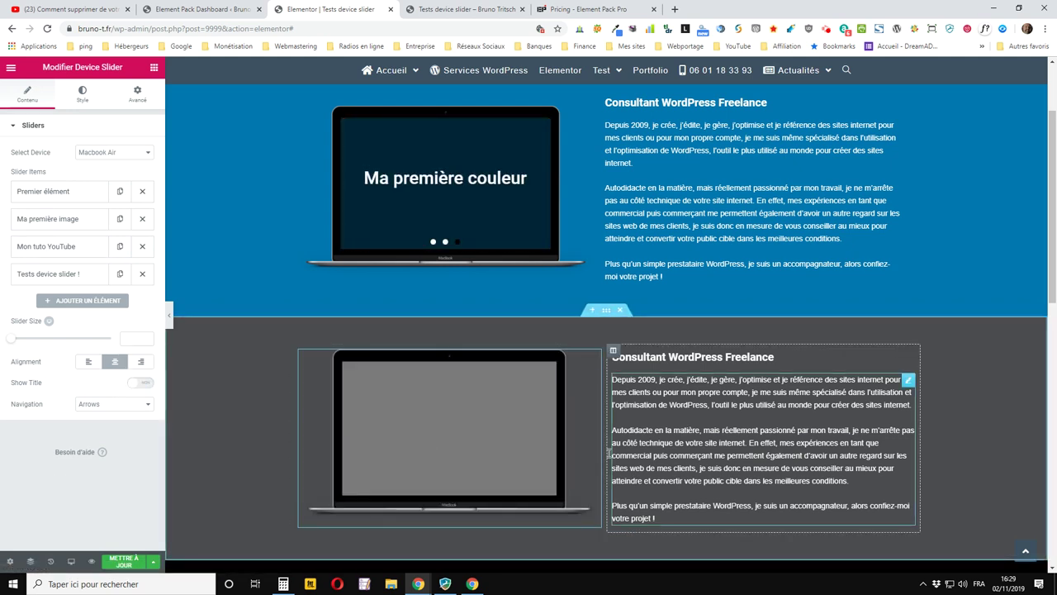
left_click(145, 384)
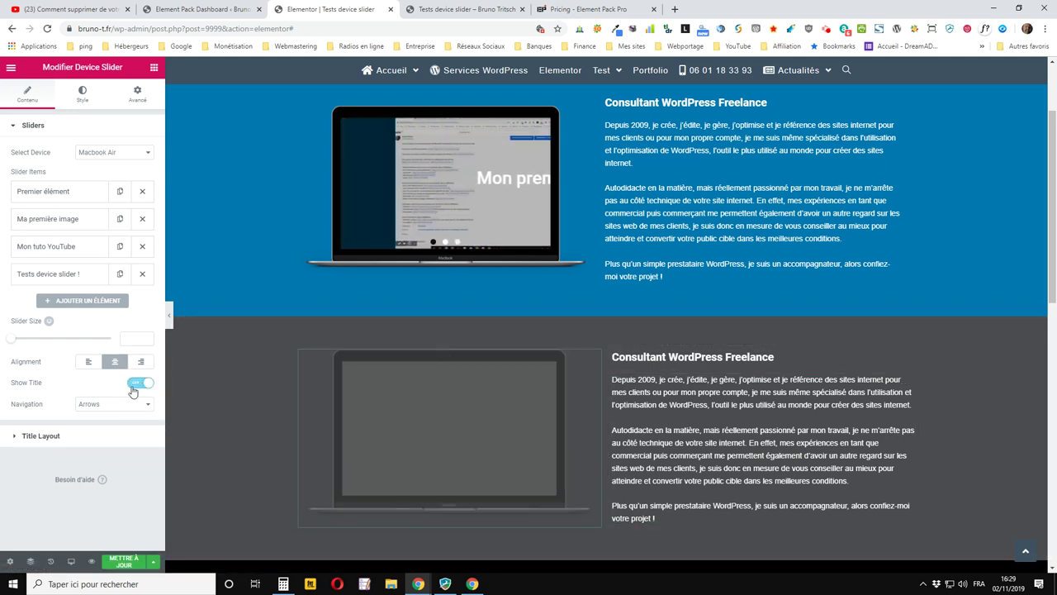
left_click(106, 405)
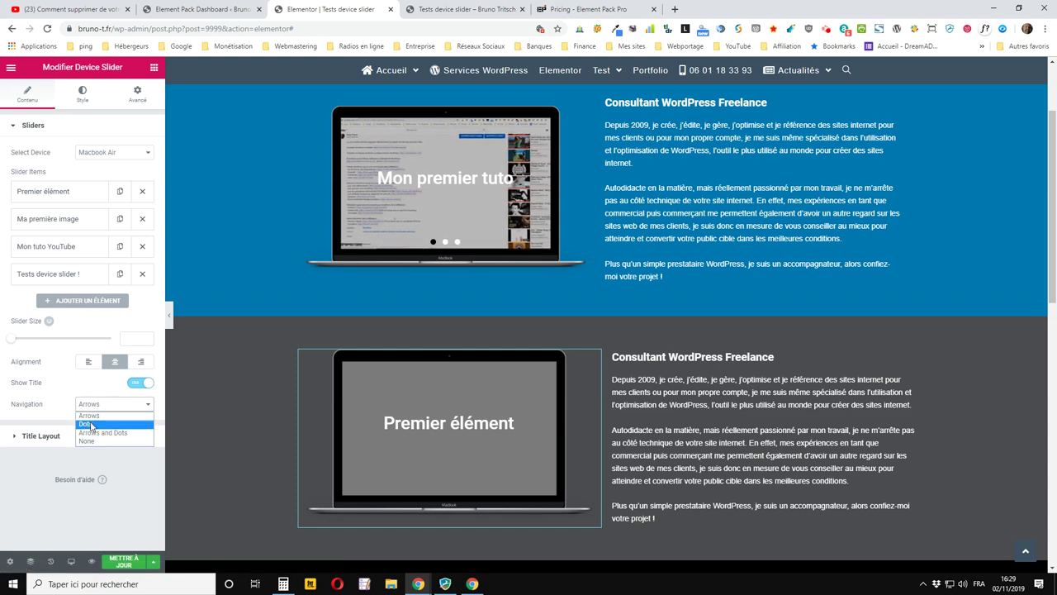
left_click(86, 423)
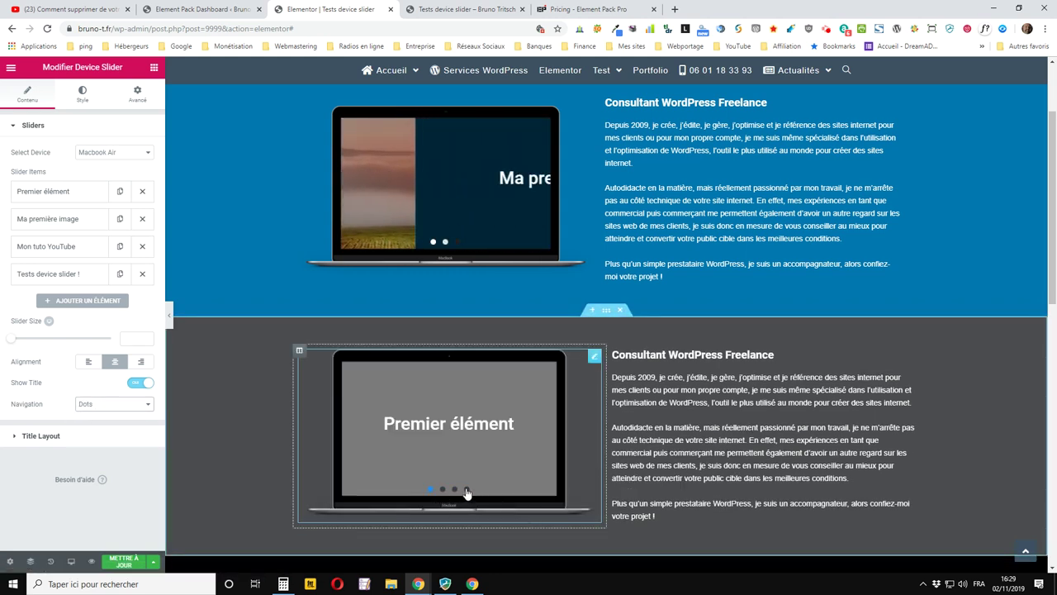
left_click(97, 404)
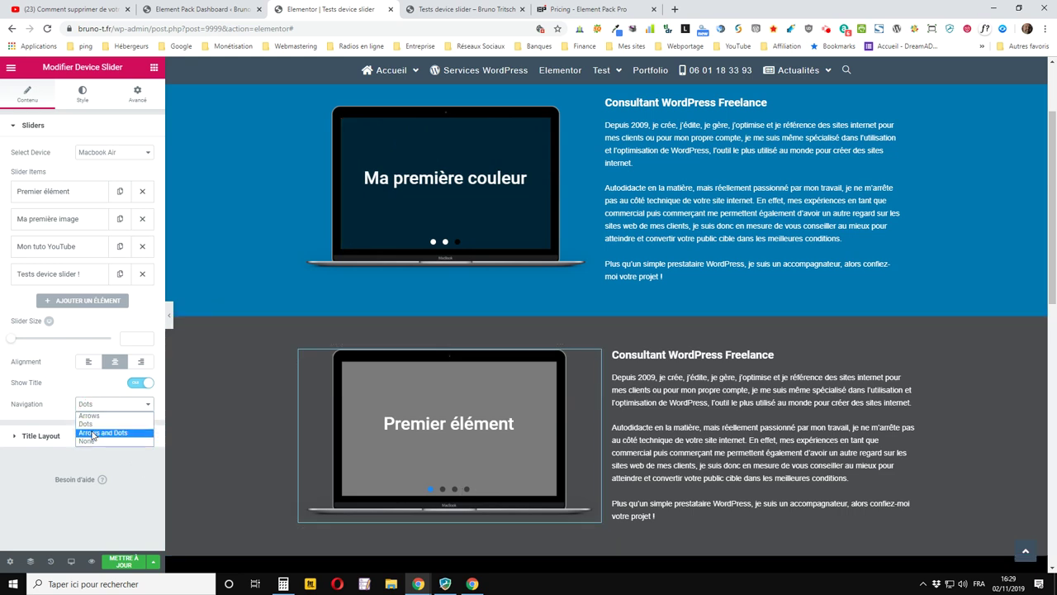
left_click(93, 434)
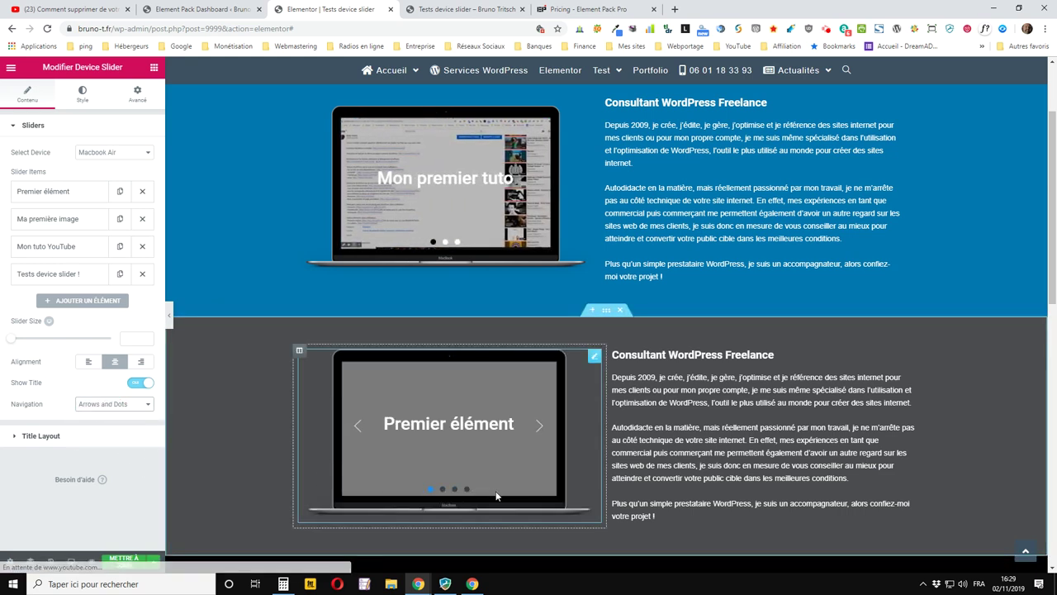
left_click(96, 404)
left_click(109, 448)
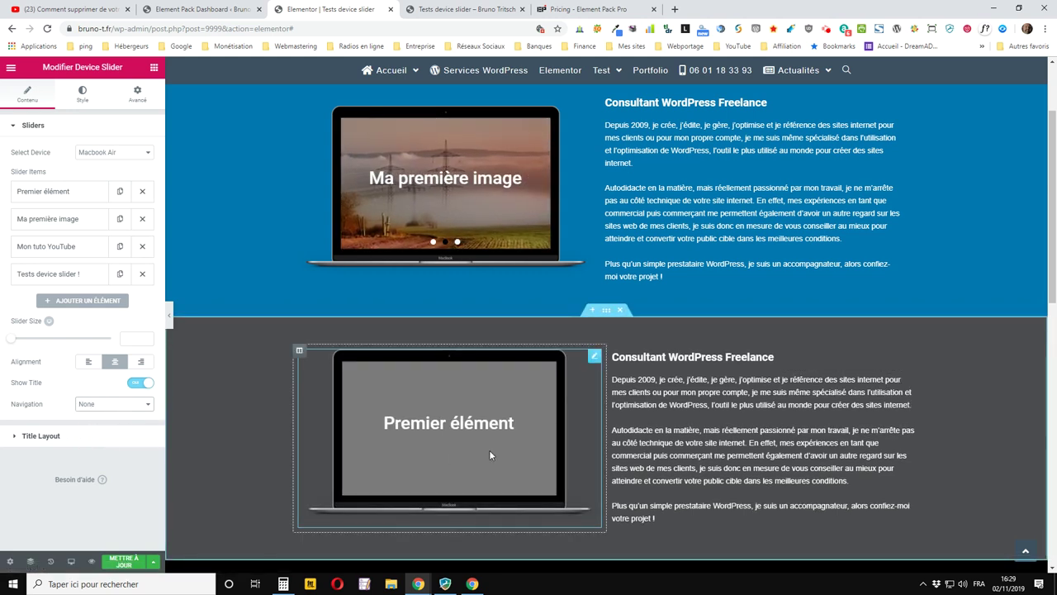
left_click(100, 404)
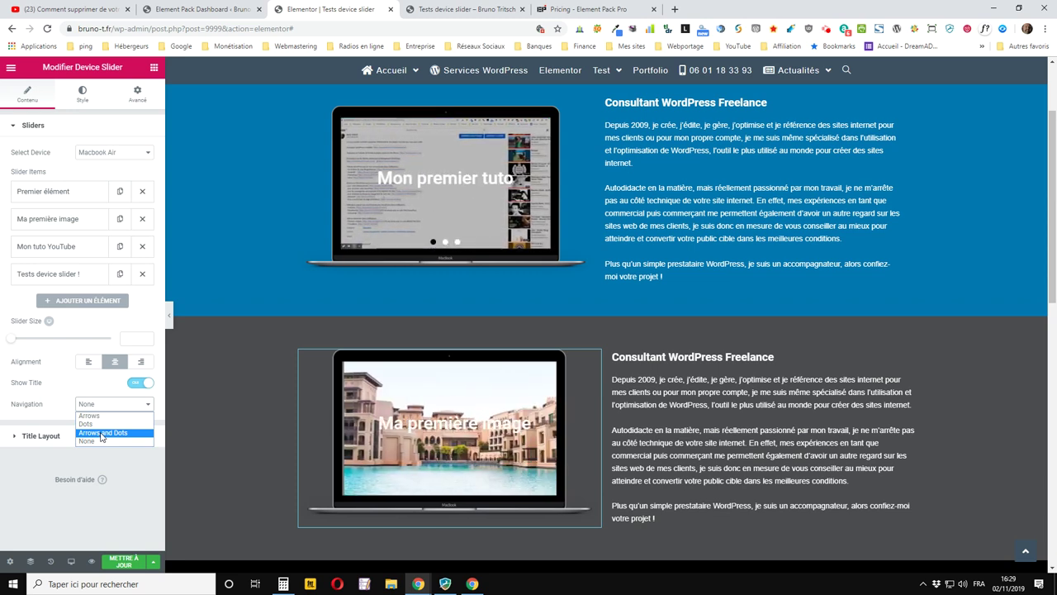
left_click(101, 432)
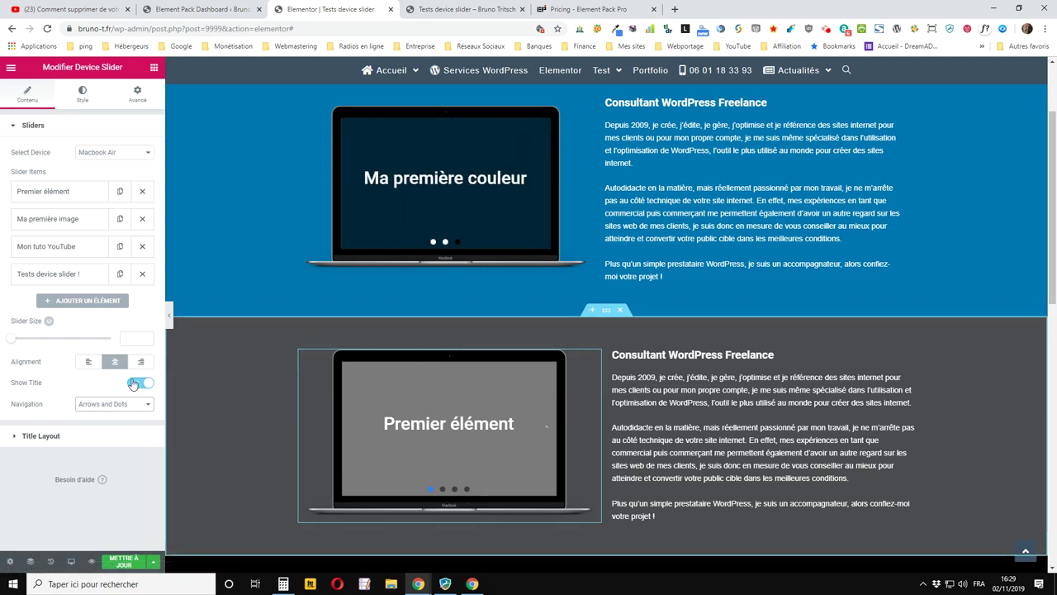
left_click(30, 440)
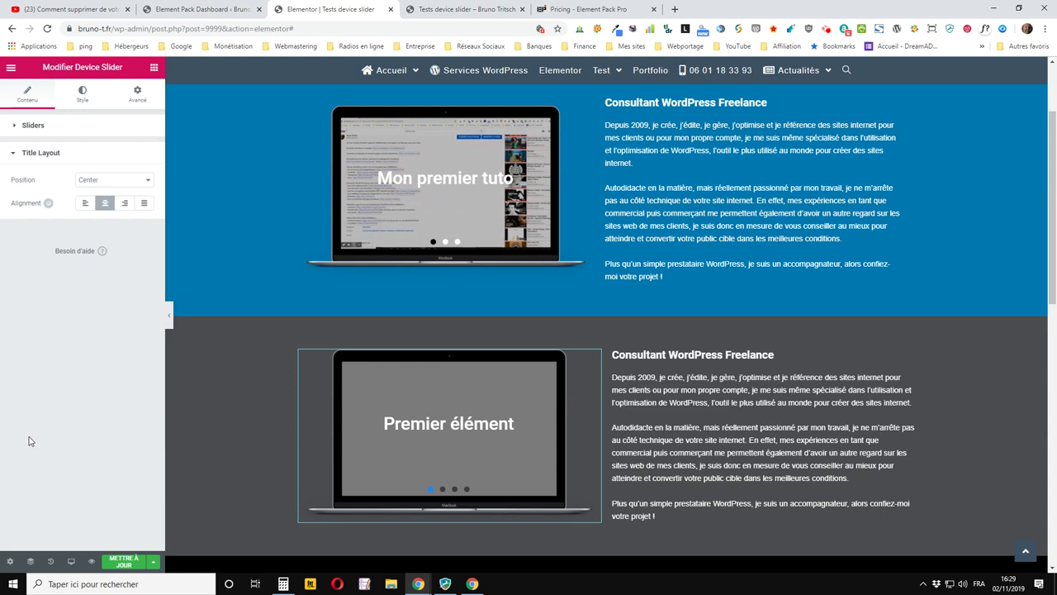
- Leave the title Position on Center and move to the Style tab
left_click(128, 181)
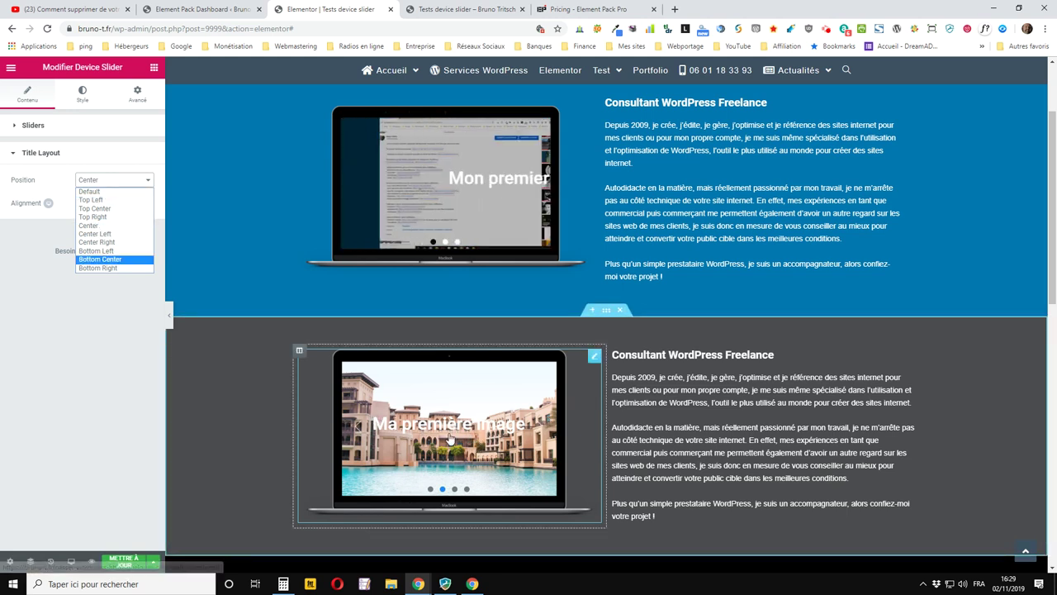
left_click(88, 181)
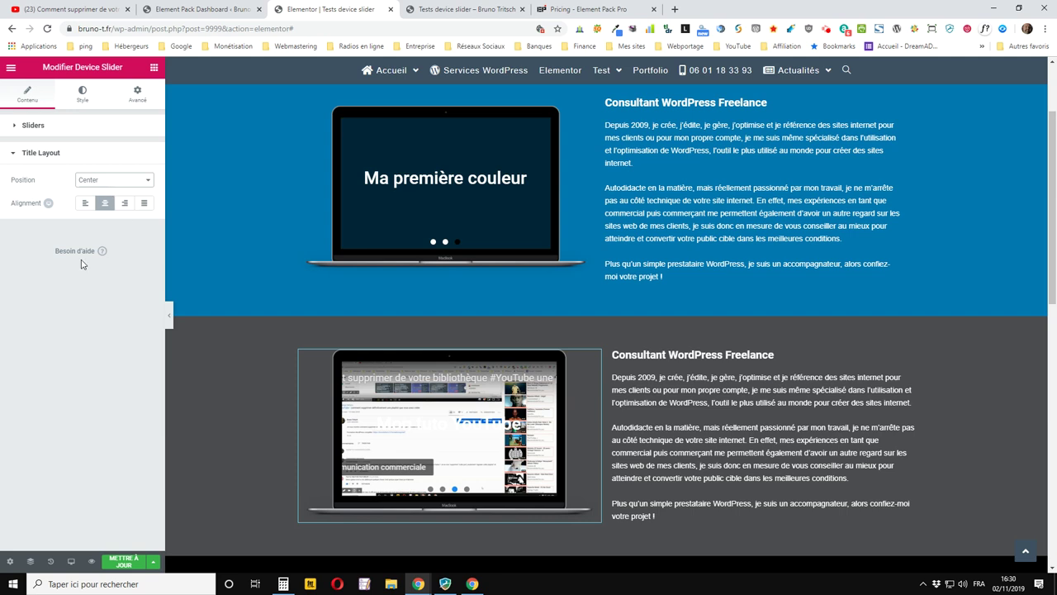
left_click(81, 92)
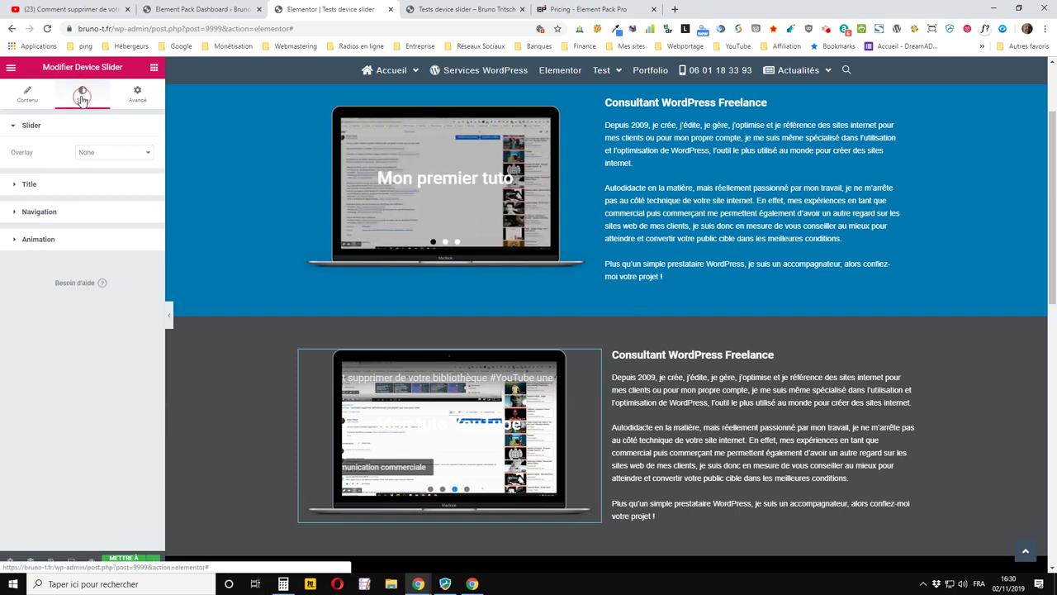
- Set Overlay to Background with a dark, semi-transparent colour, then collapse the Slider section
left_click(102, 152)
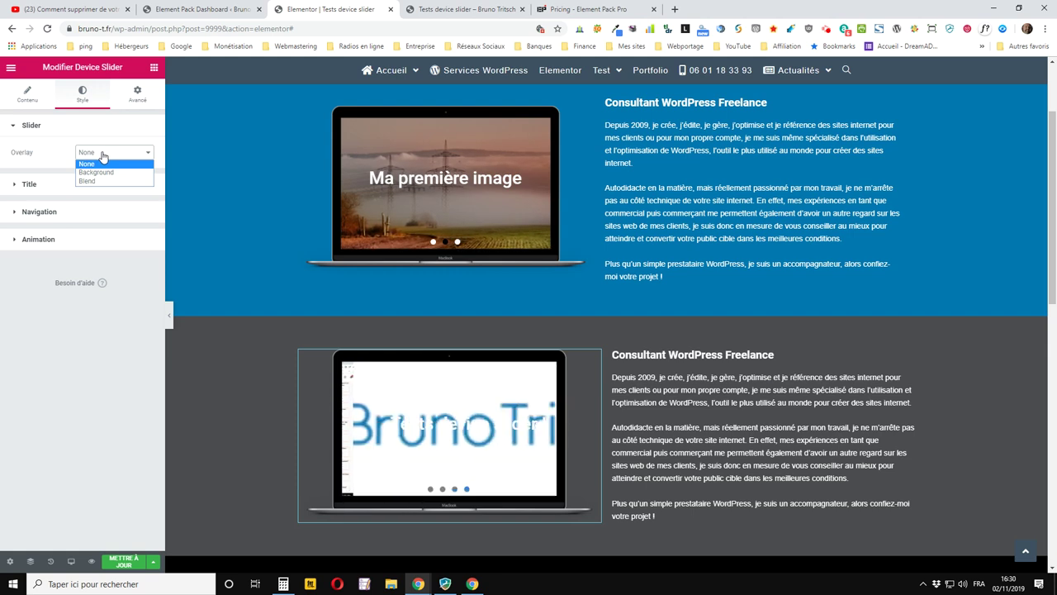
left_click(97, 173)
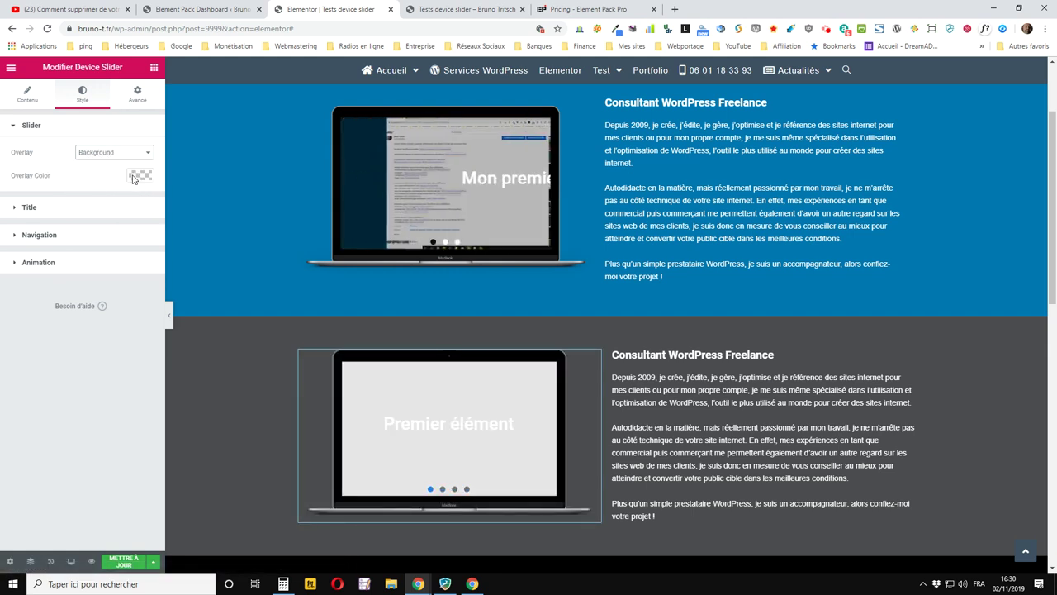
left_click(140, 175)
left_click(145, 215)
left_click_drag(142, 238, 140, 262)
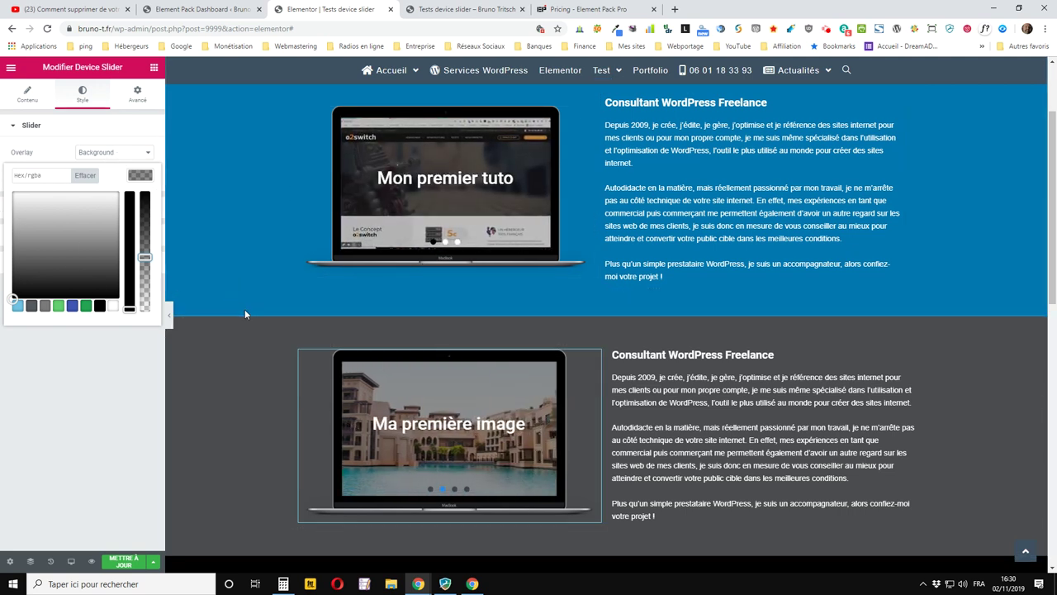
left_click(87, 152)
left_click(94, 152)
left_click(66, 125)
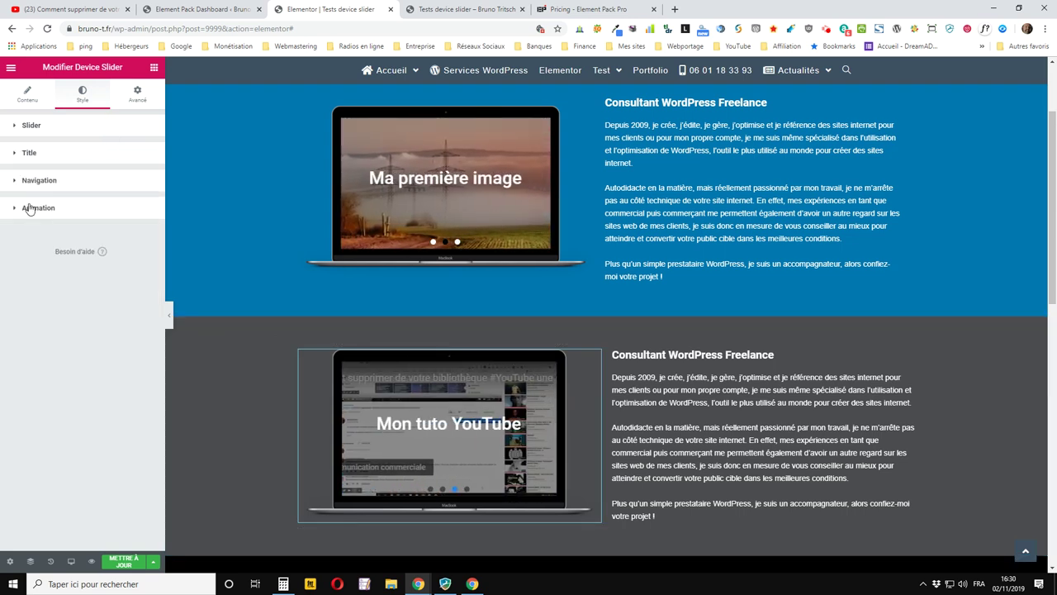
- Expand the Title and Navigation sections of the Style tab
left_click(31, 158)
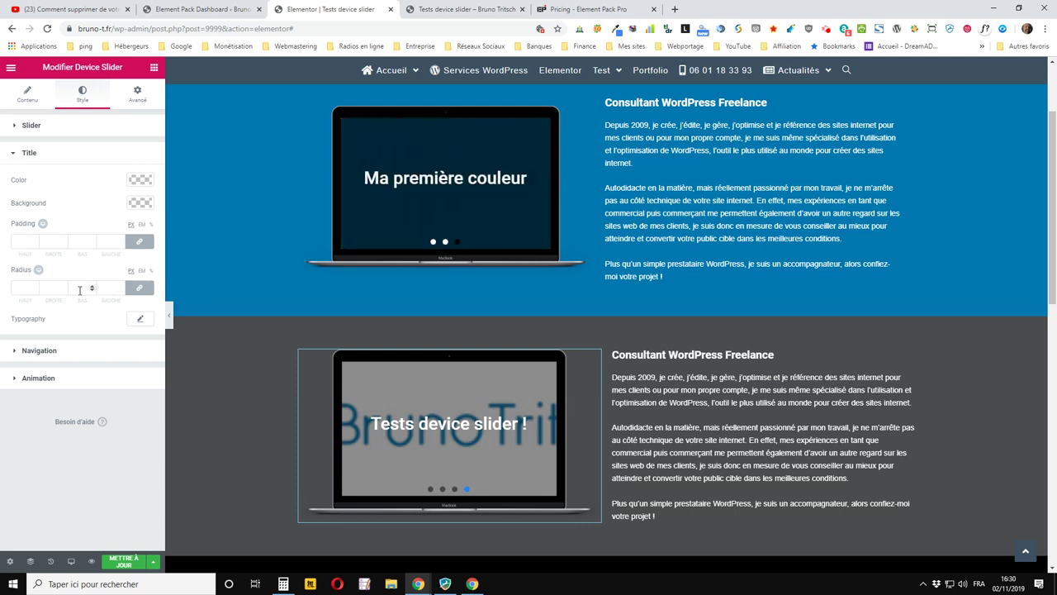
left_click(41, 352)
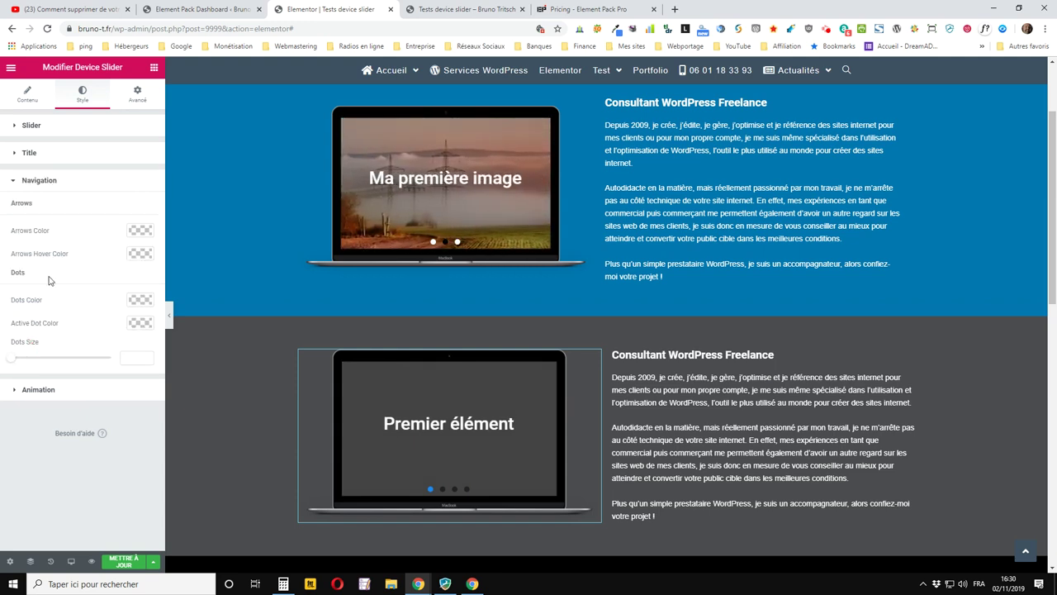
- Set the navigation arrows colour to white and the arrows hover colour to black
left_click(140, 231)
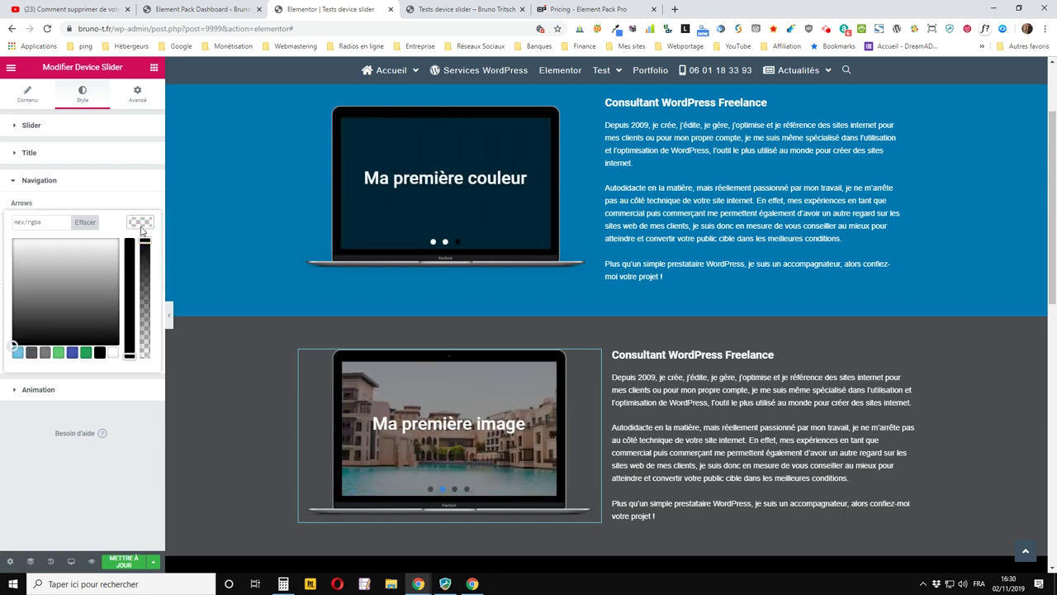
left_click(140, 230)
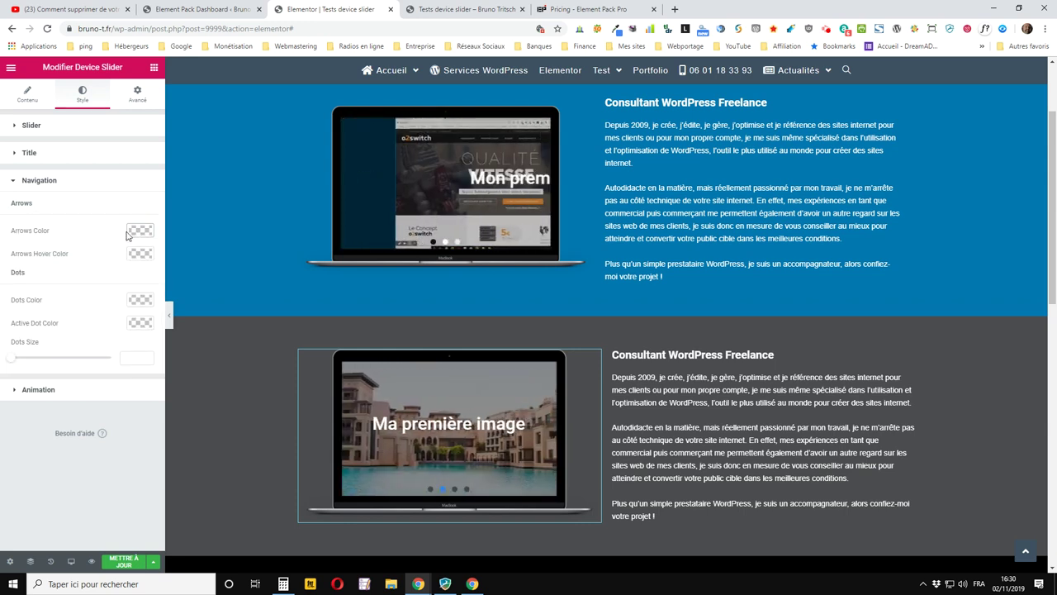
left_click(140, 229)
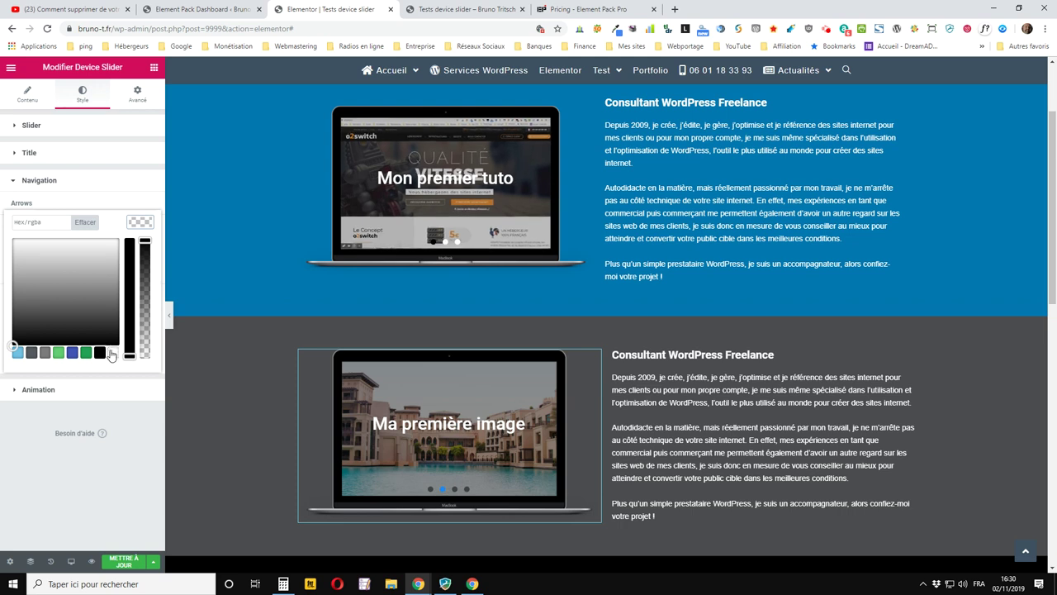
left_click(141, 230)
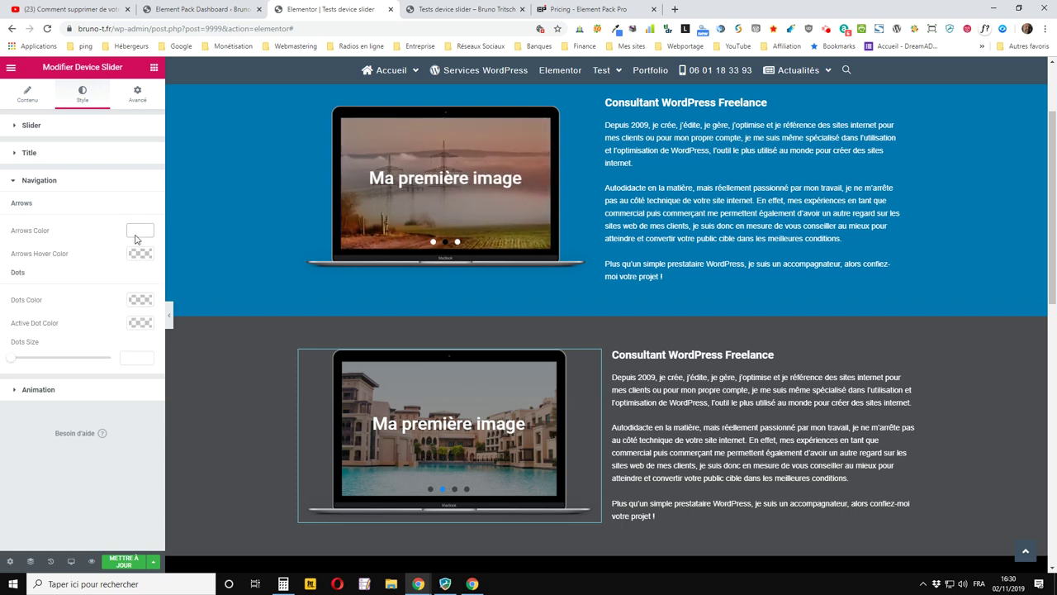
left_click(139, 254)
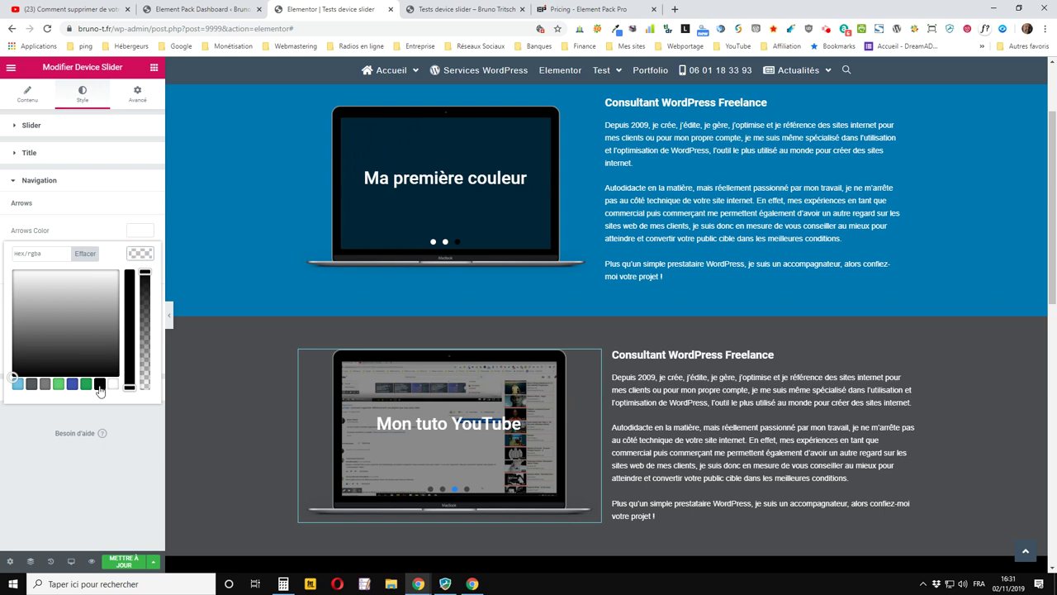
left_click(99, 384)
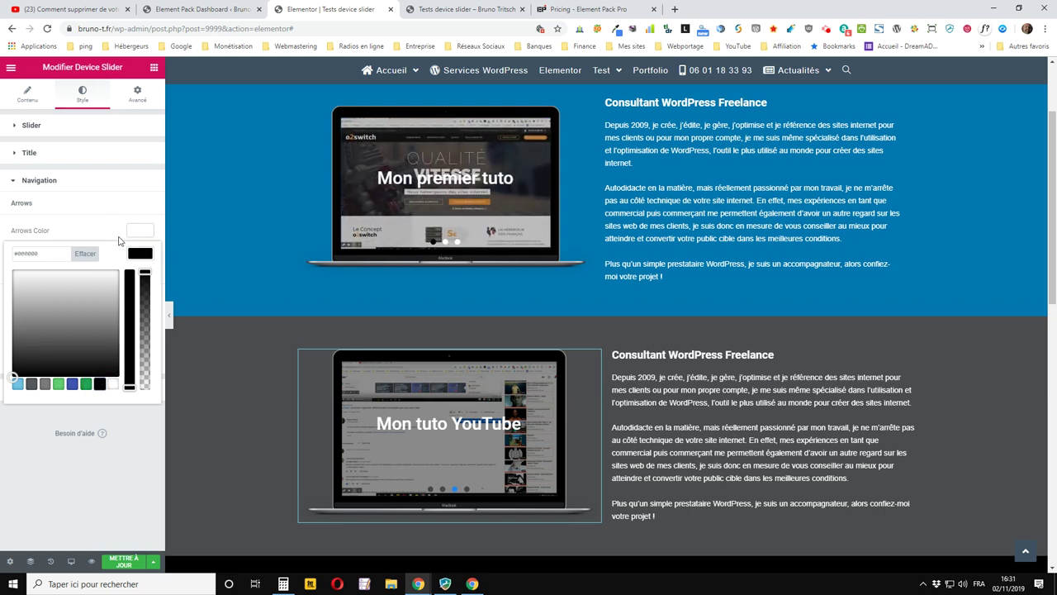
left_click(139, 252)
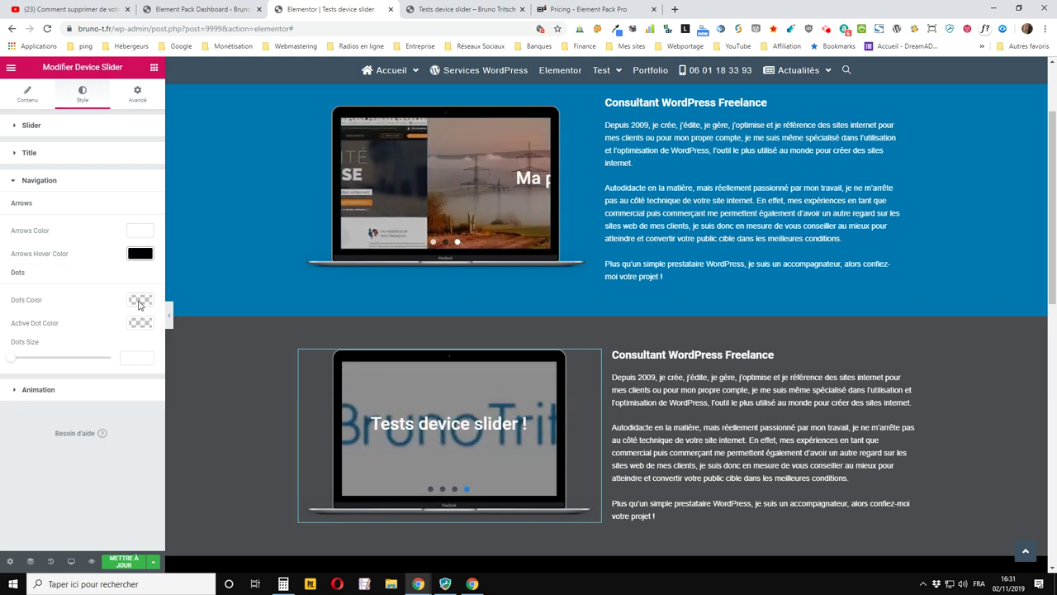
- Make the slider dots white and the active dot black
left_click(140, 300)
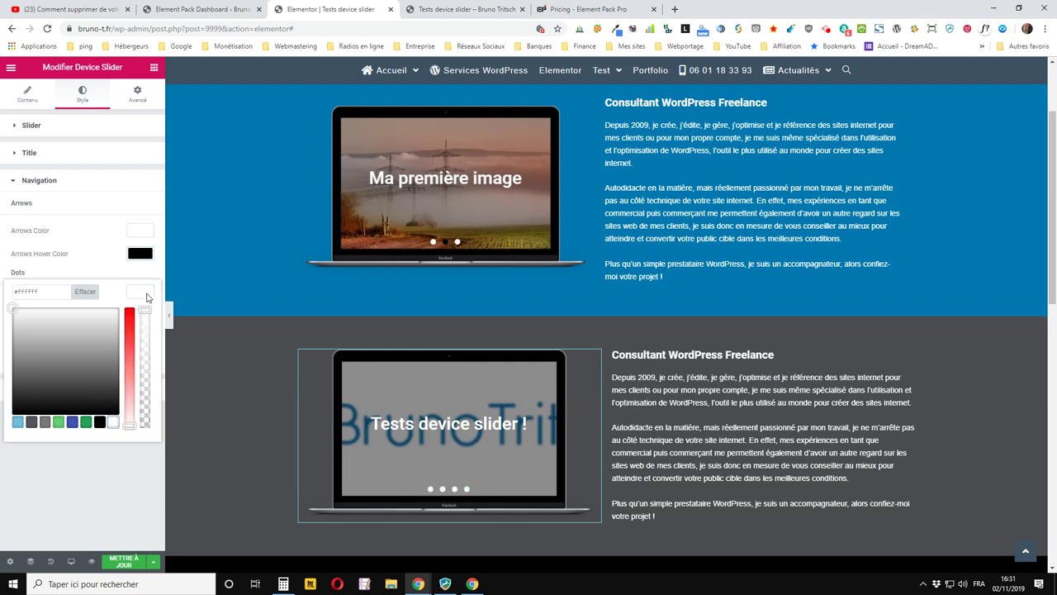
left_click(138, 300)
left_click(140, 299)
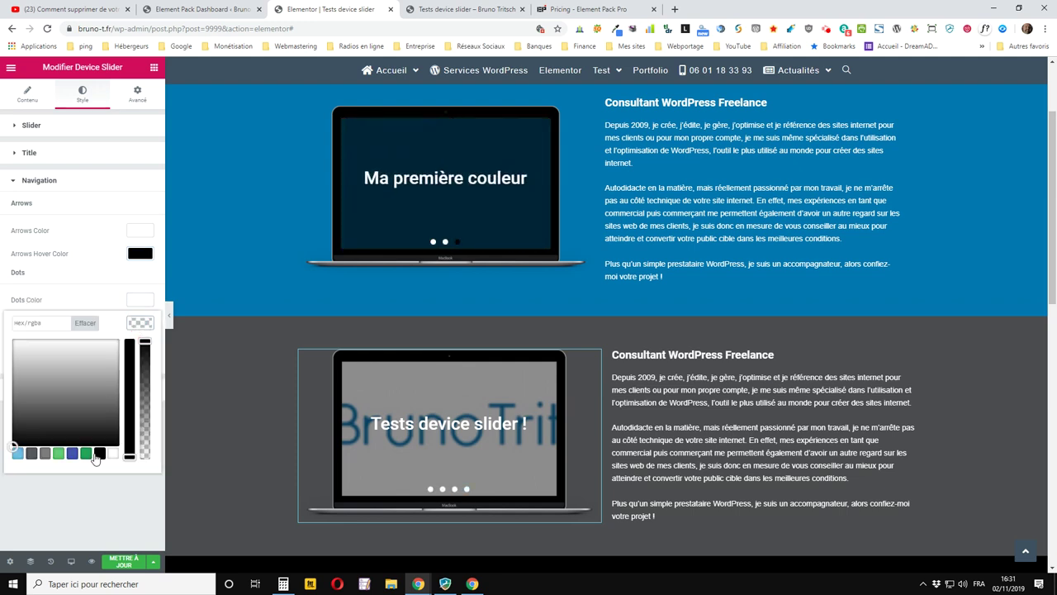
left_click(140, 323)
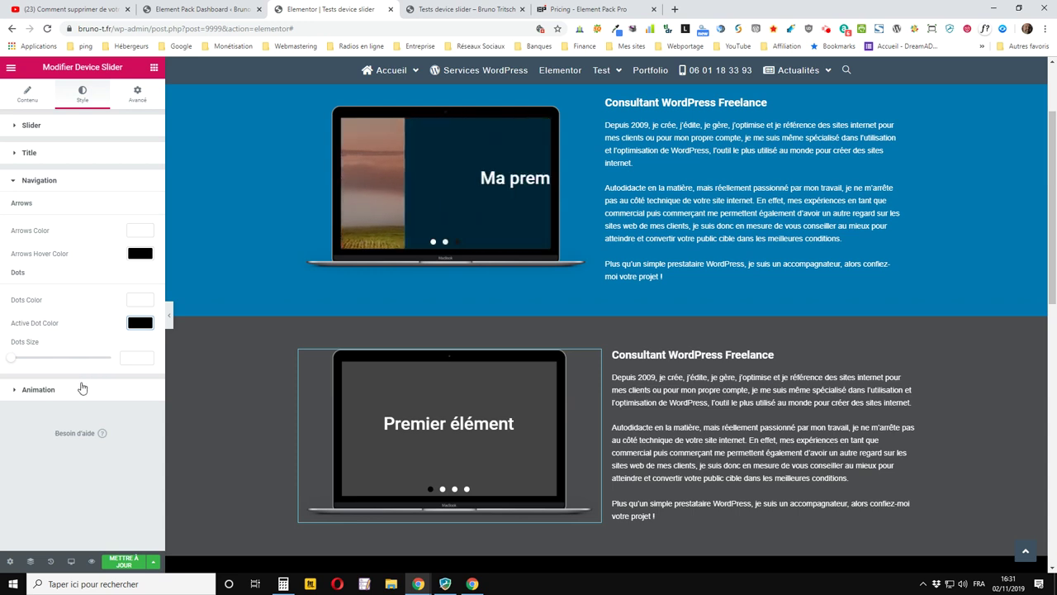
- In Animation, re-enable Autoplay with a 5000 ms interval and switch on Pause on Hover
left_click(48, 390)
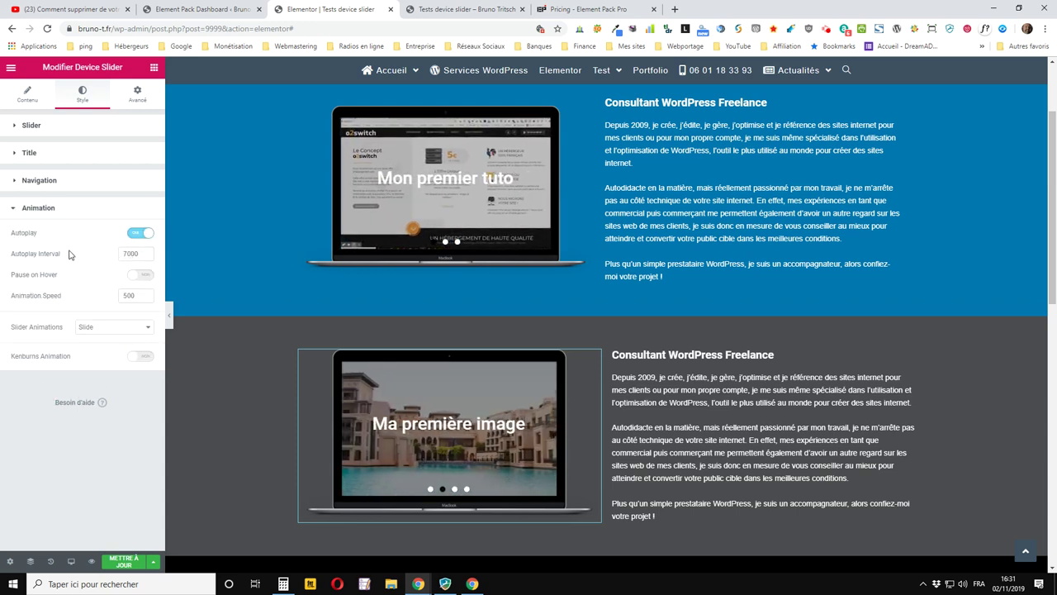
left_click(140, 234)
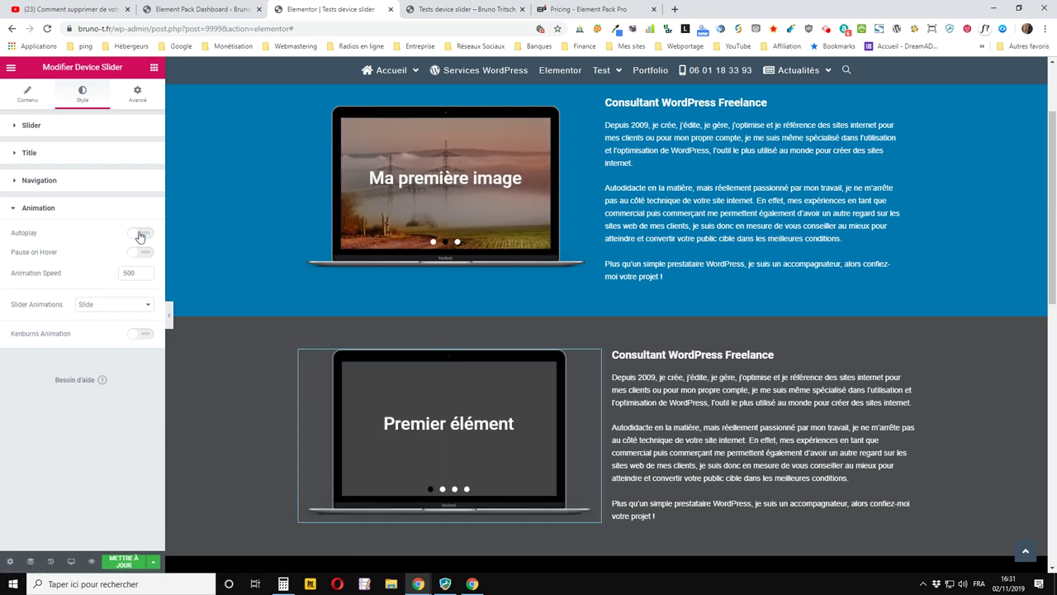
left_click(140, 235)
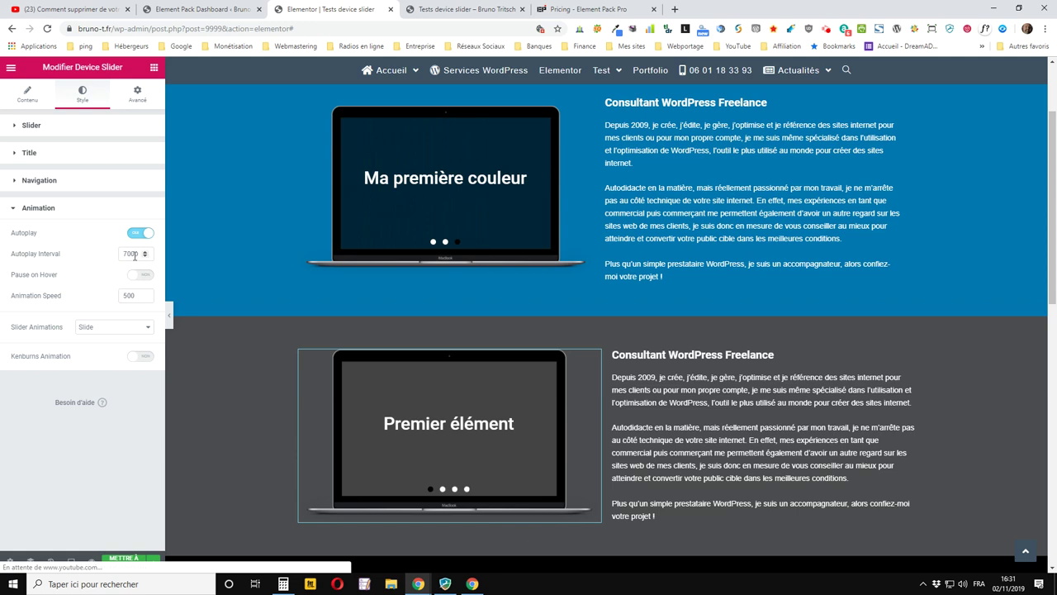
left_click(137, 254)
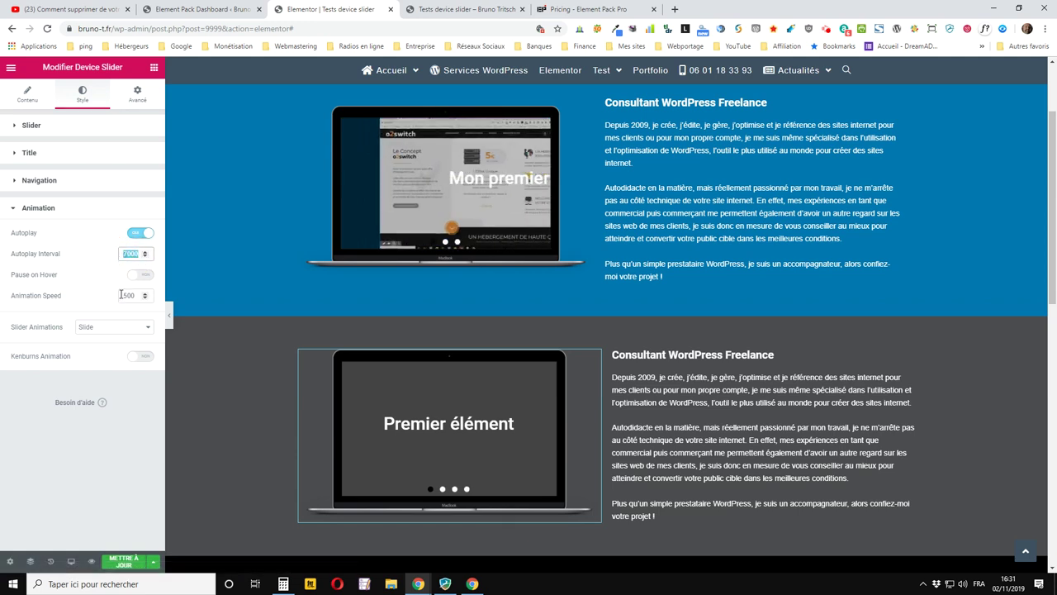
type("50")
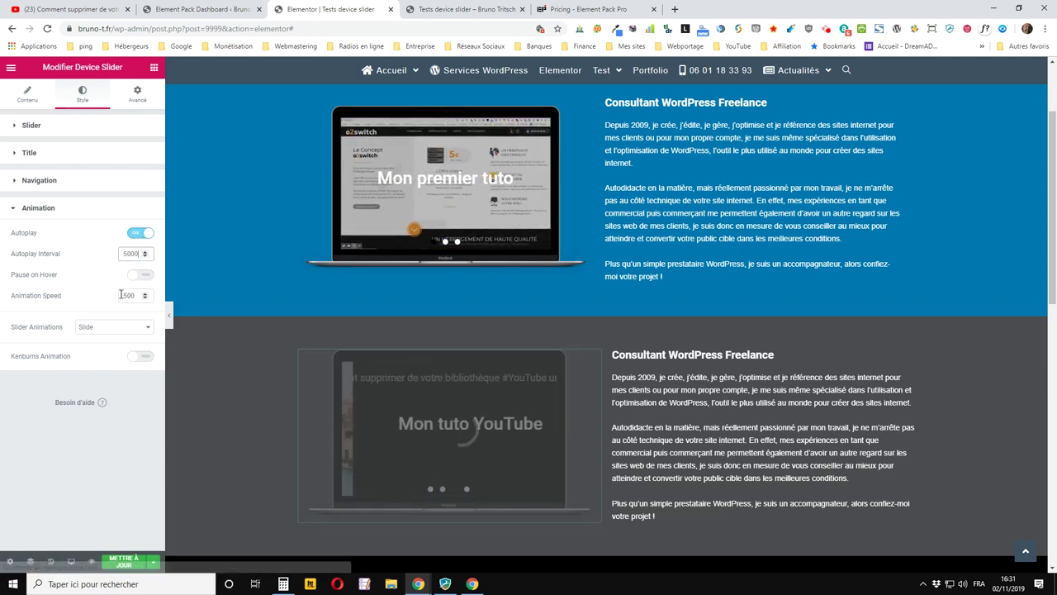
double_click(123, 295)
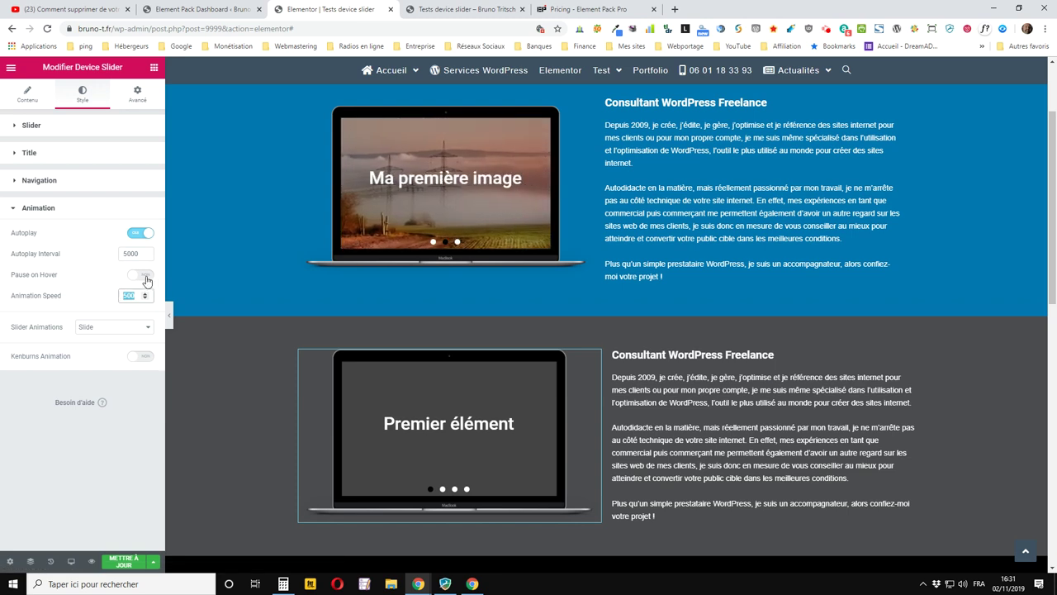
left_click(145, 280)
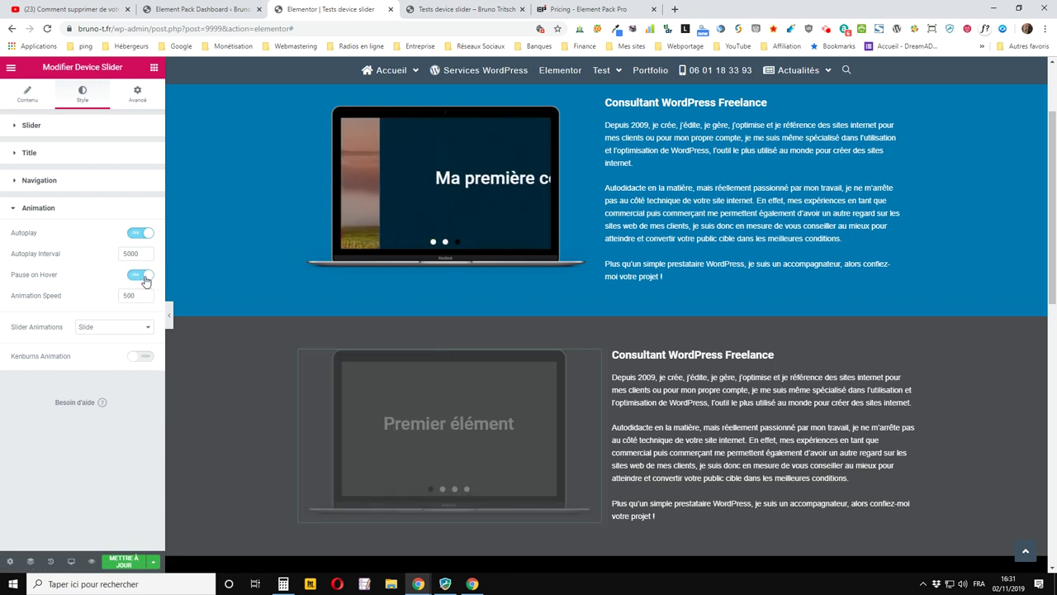
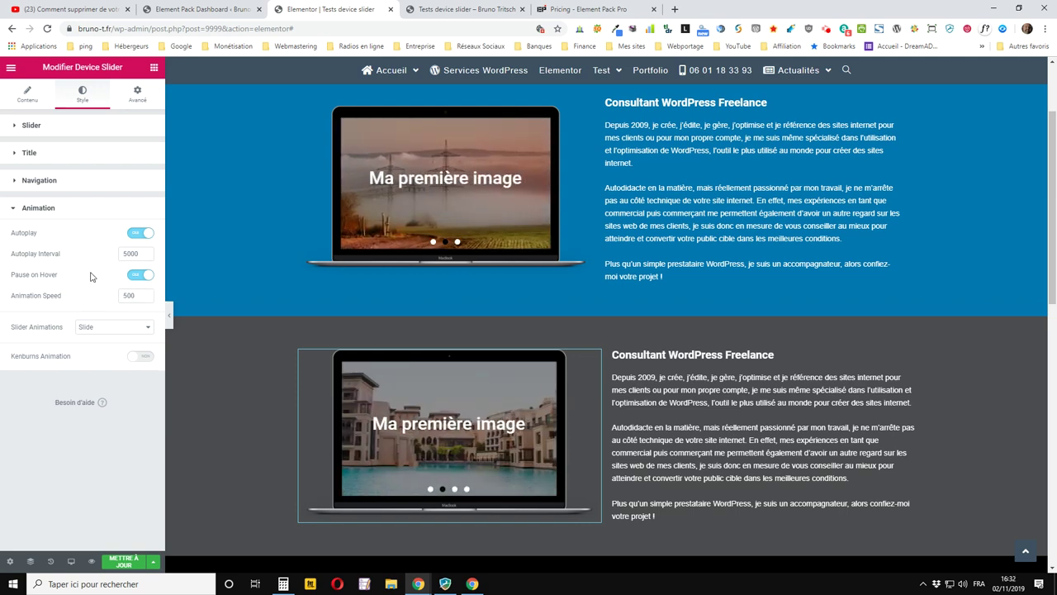
- Preview the Fade, Scale, Push and Pull slide transitions on the device slider
left_click(106, 334)
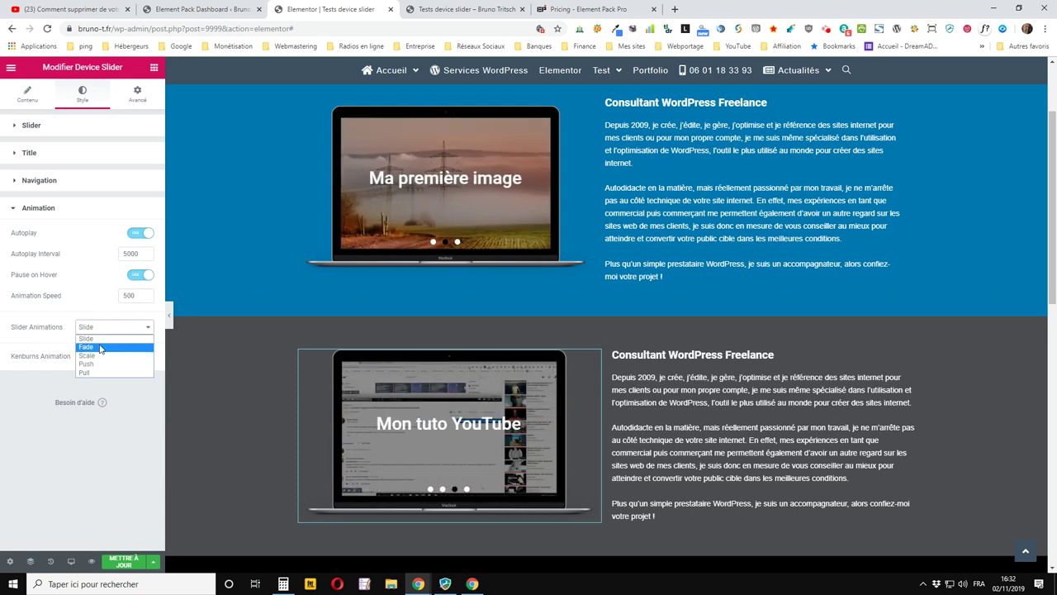
left_click(100, 348)
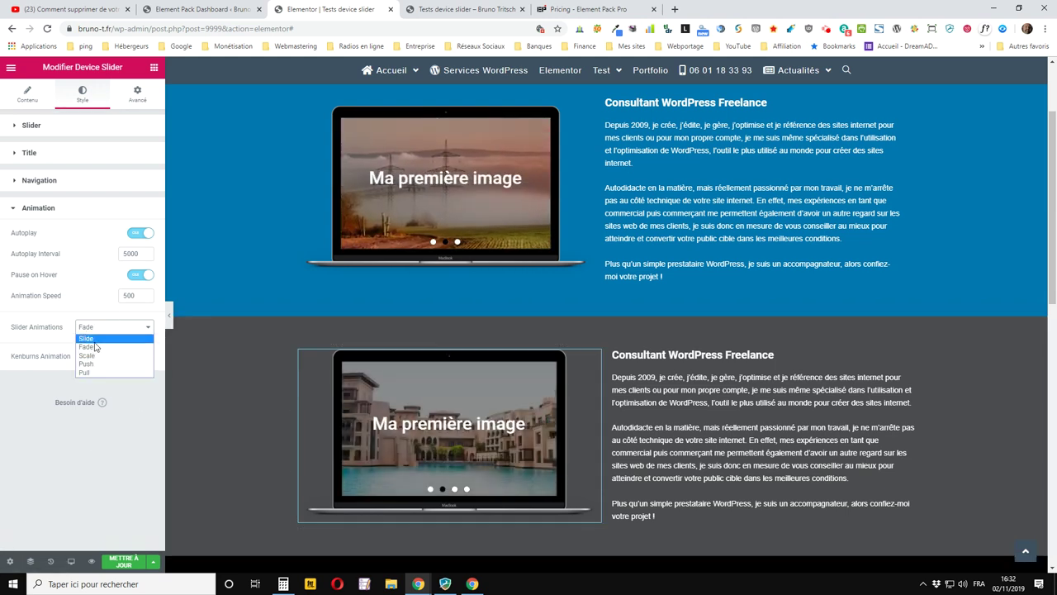
left_click(87, 356)
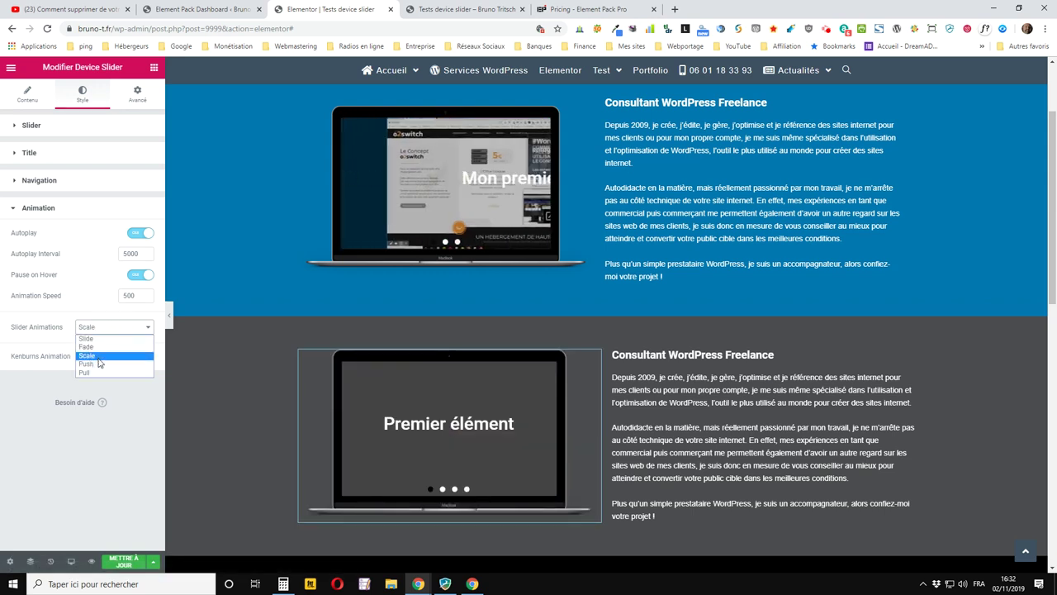
left_click(91, 364)
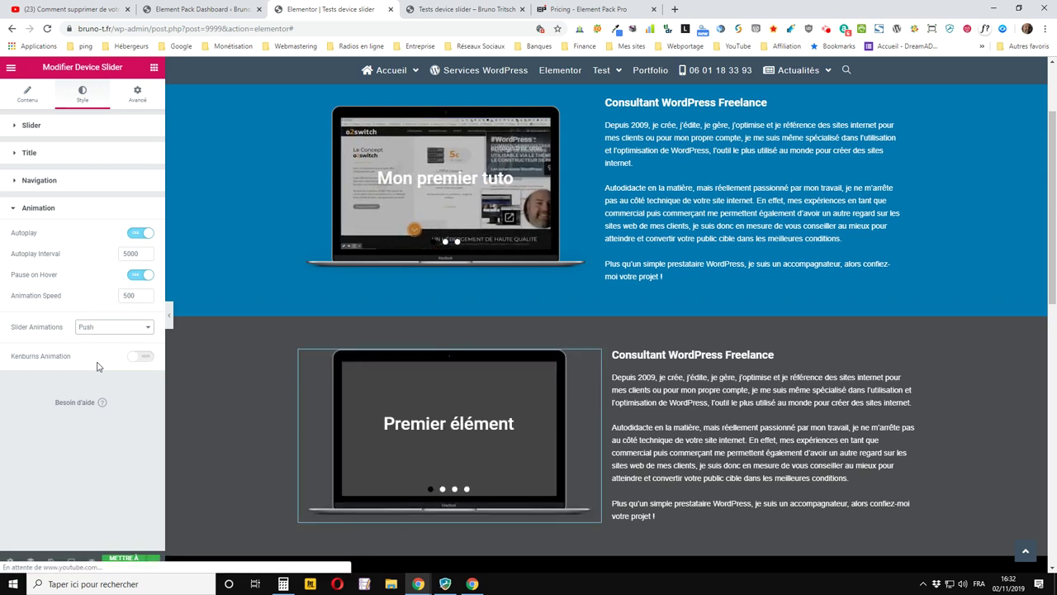
left_click(111, 330)
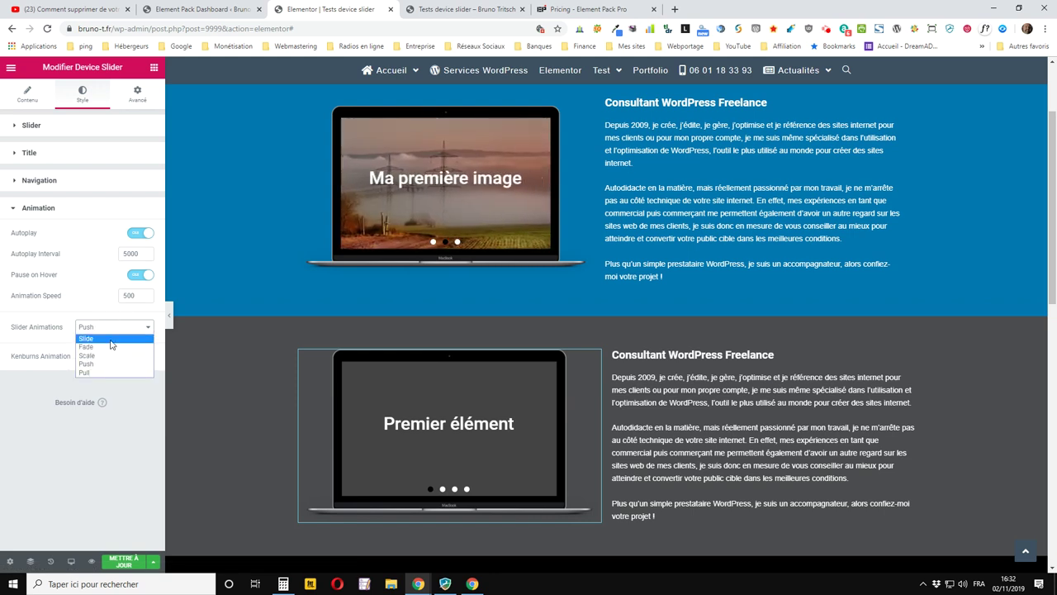
left_click(104, 373)
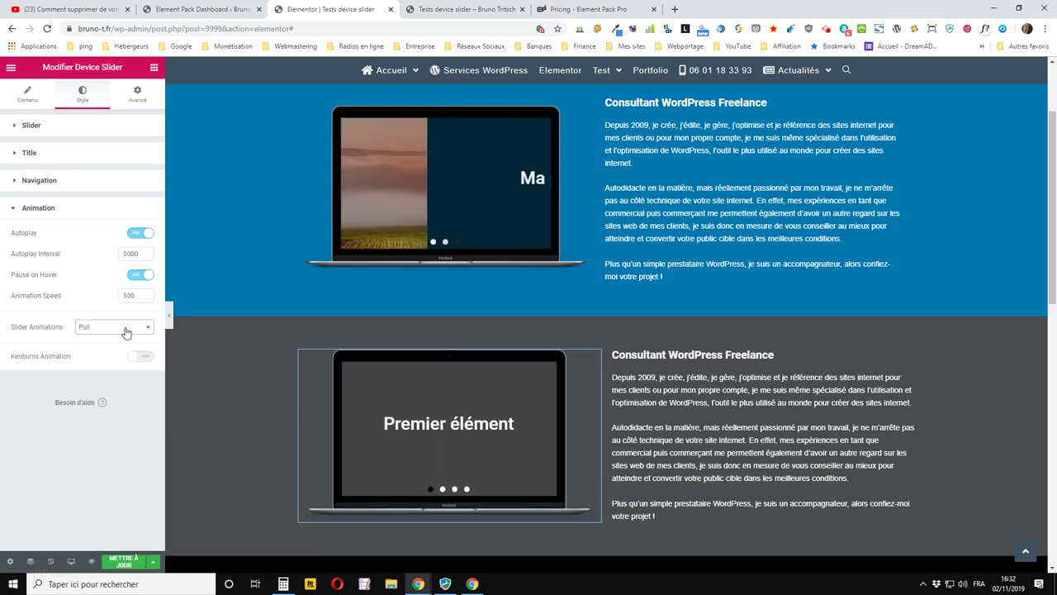
- Set the transition back to Slide, enable Kenburns Animation, and update the page
left_click(122, 333)
left_click(93, 339)
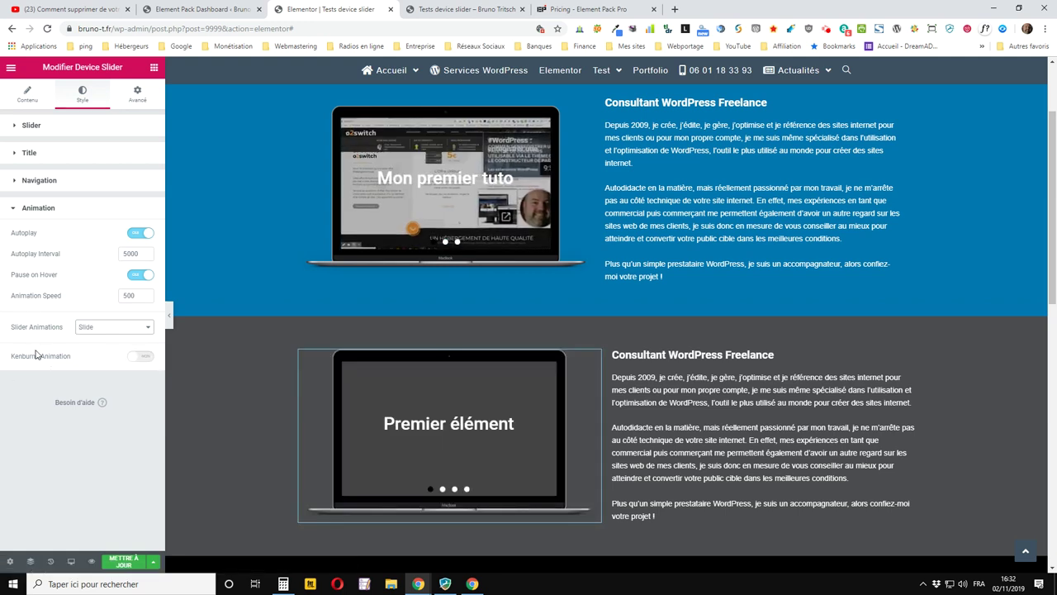
left_click(136, 361)
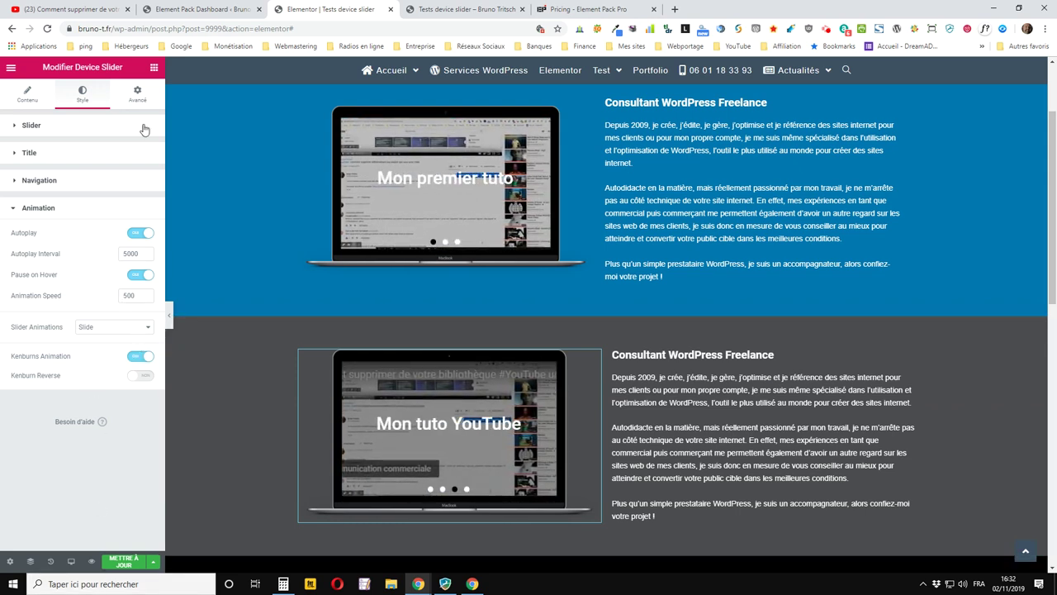
left_click(135, 568)
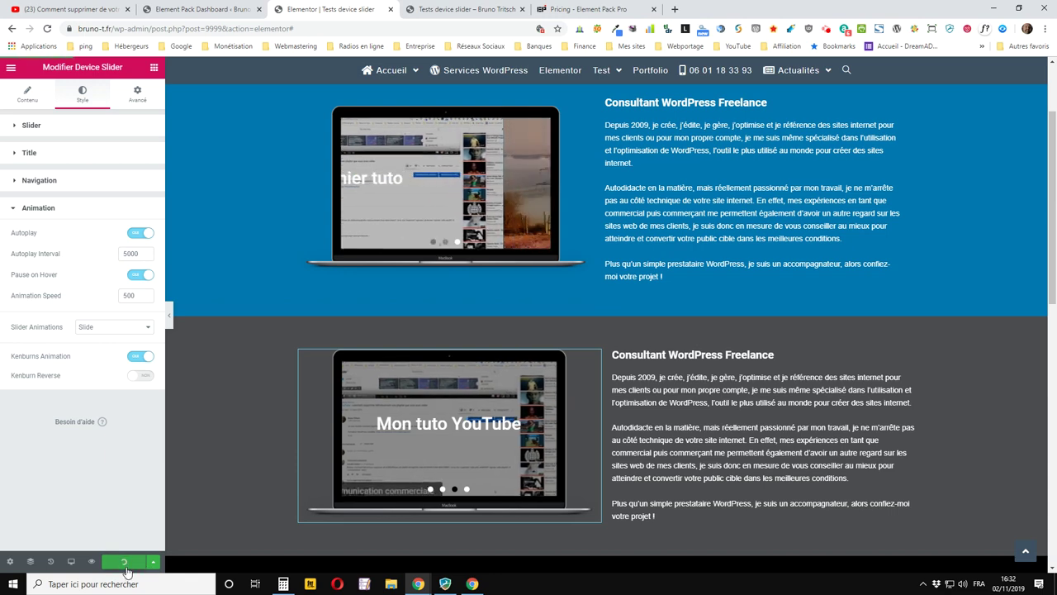
- In the Tests device slider preview, scroll to the second slider and open its Mon tuto YouTube link
left_click(467, 9)
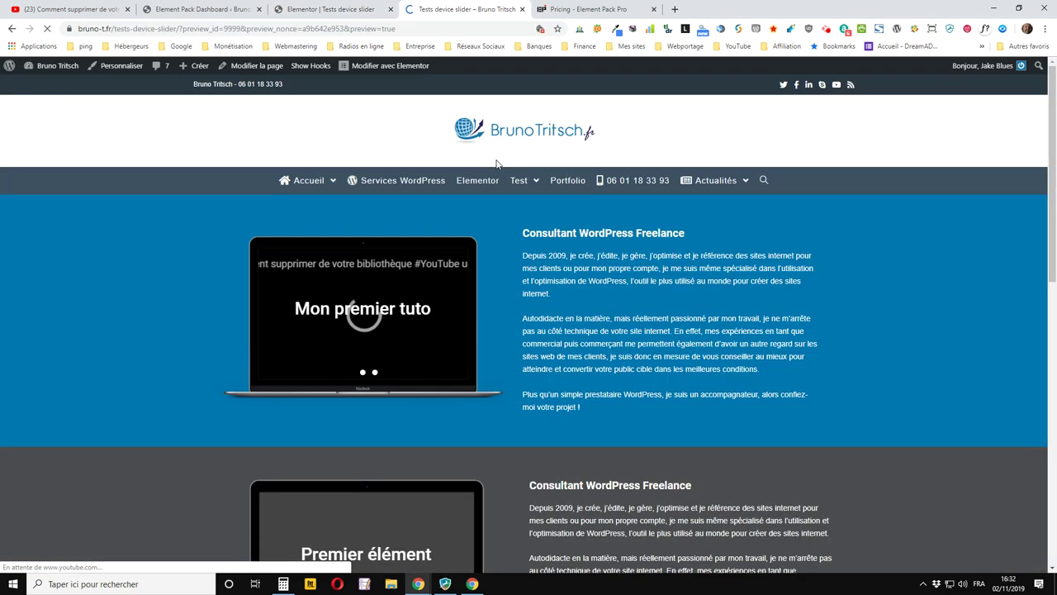
scroll(485, 165, "down", 2)
scroll(484, 165, "down", 3)
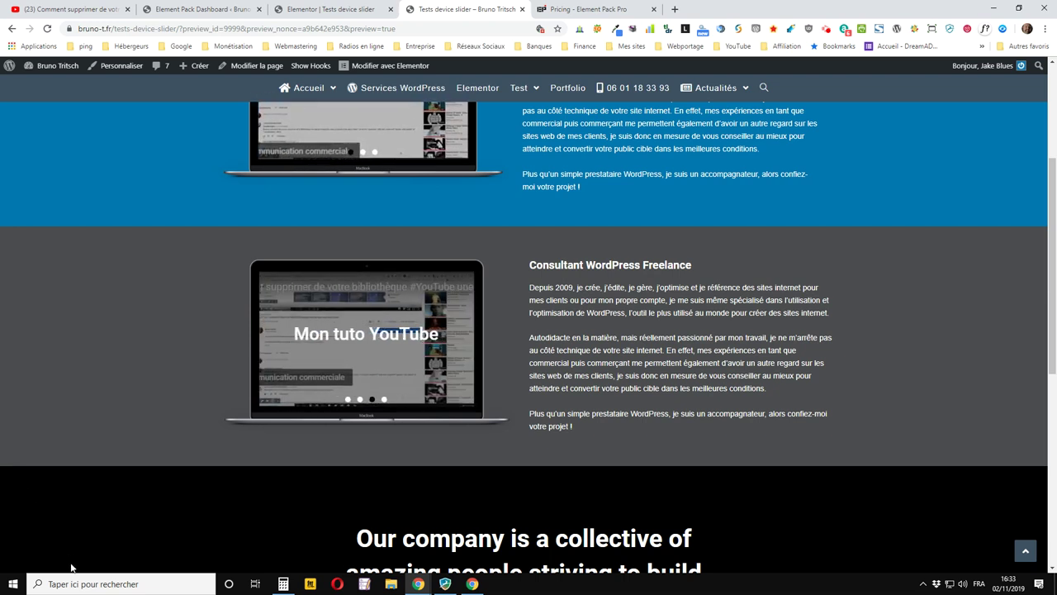
left_click(403, 332)
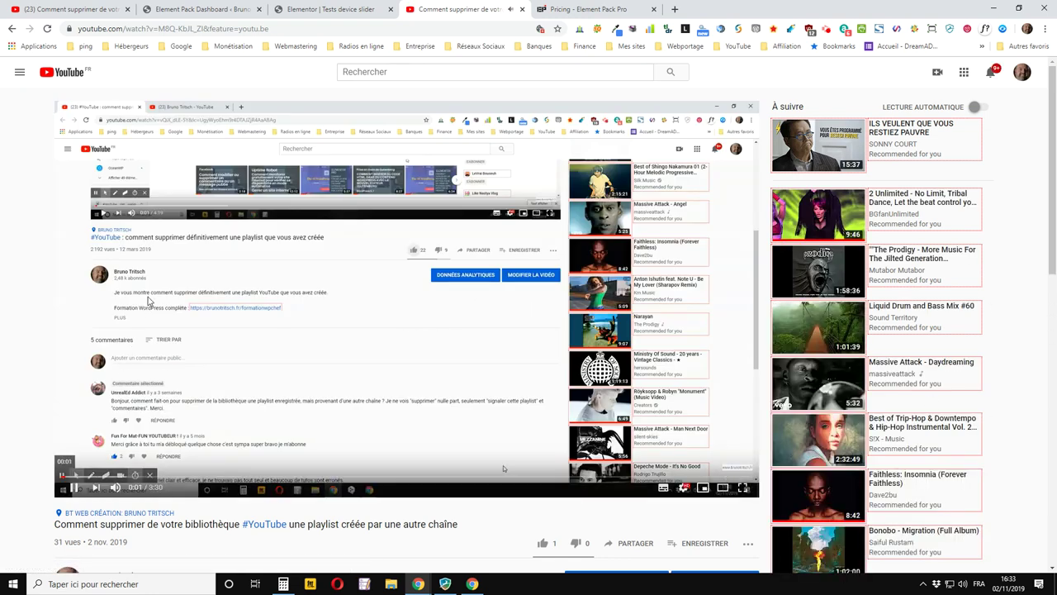
- Pause the linked YouTube tutorial and close its tab
left_click(503, 468)
left_click(522, 9)
- Close the old preview and open a fresh preview with the latest changes
left_click(334, 14)
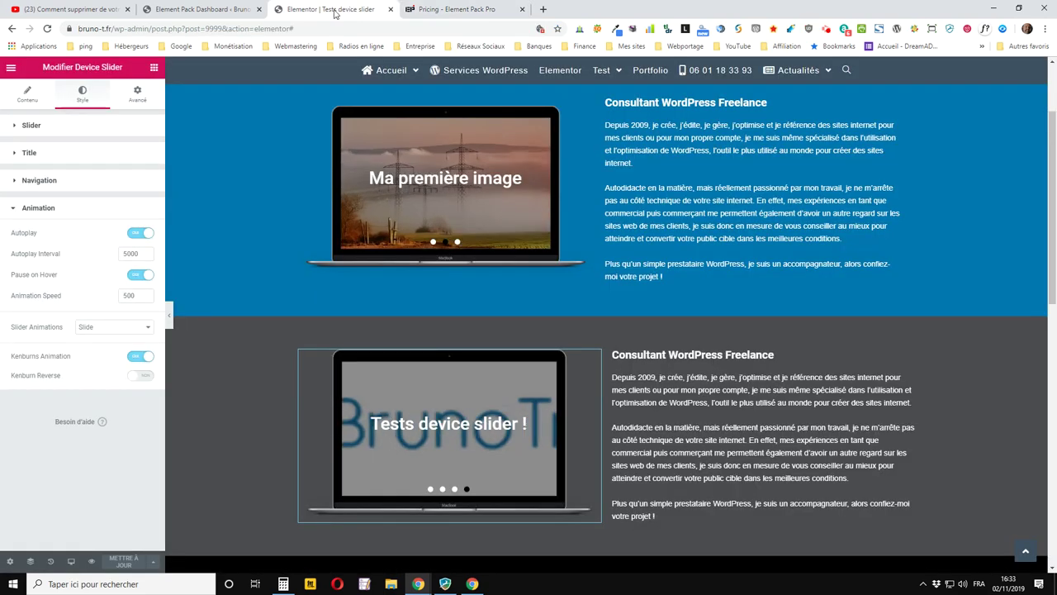
left_click(91, 562)
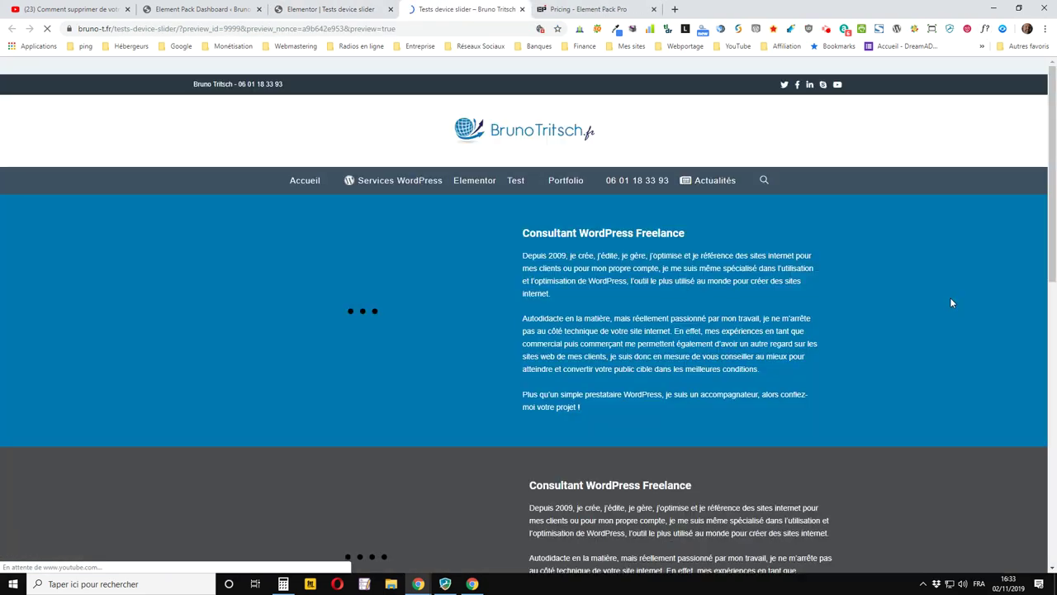
scroll(413, 283, "down", 7)
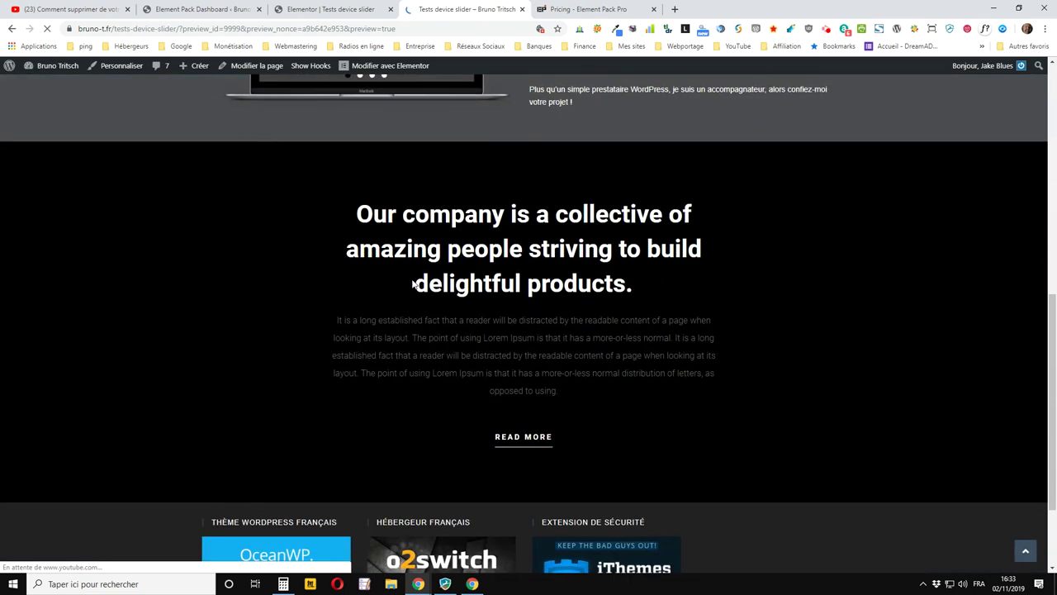
scroll(413, 284, "up", 3)
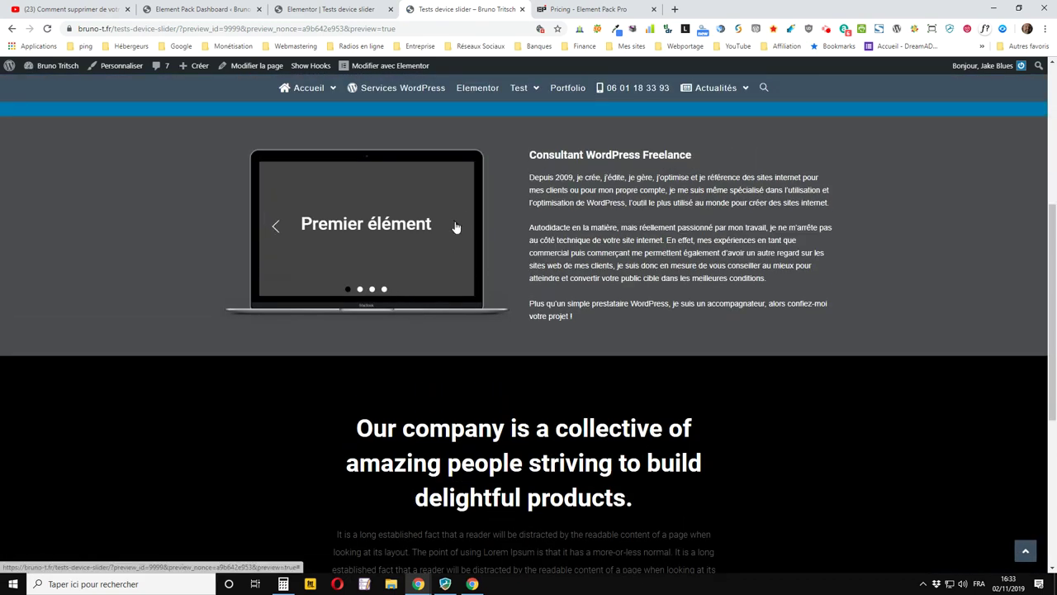
- Cycle the device slider through Ma première image, Mon tuto YouTube, Tests device slider ! and Premier élément, then return to the editor
left_click(456, 228)
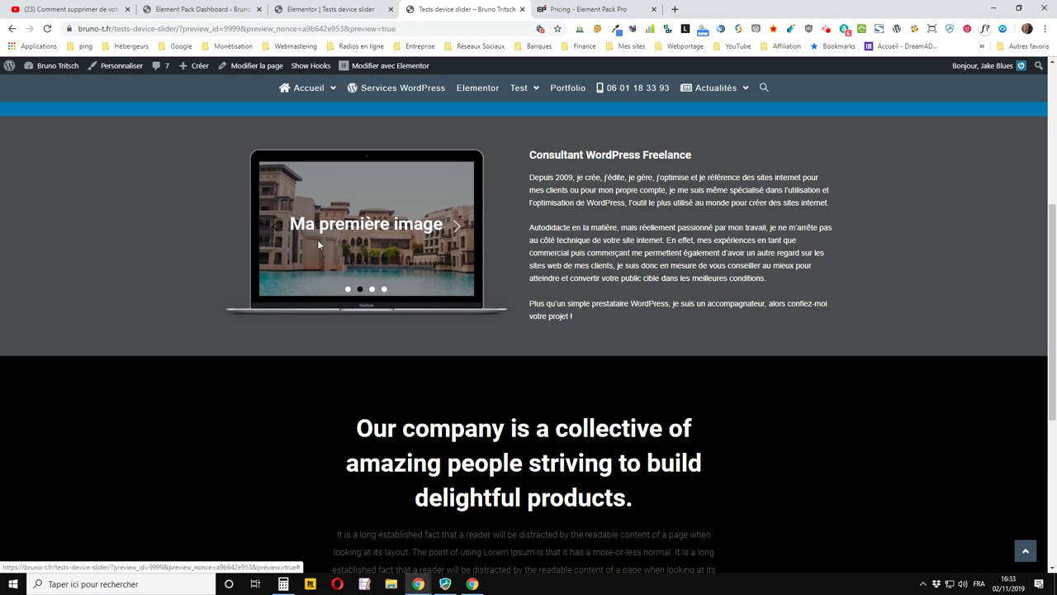
left_click(456, 232)
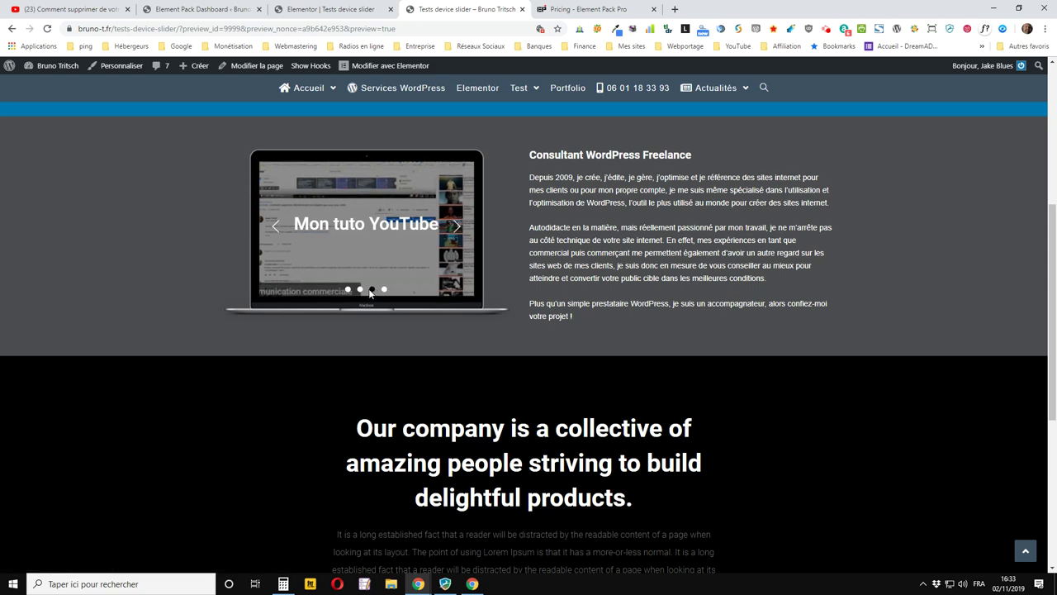
left_click(457, 227)
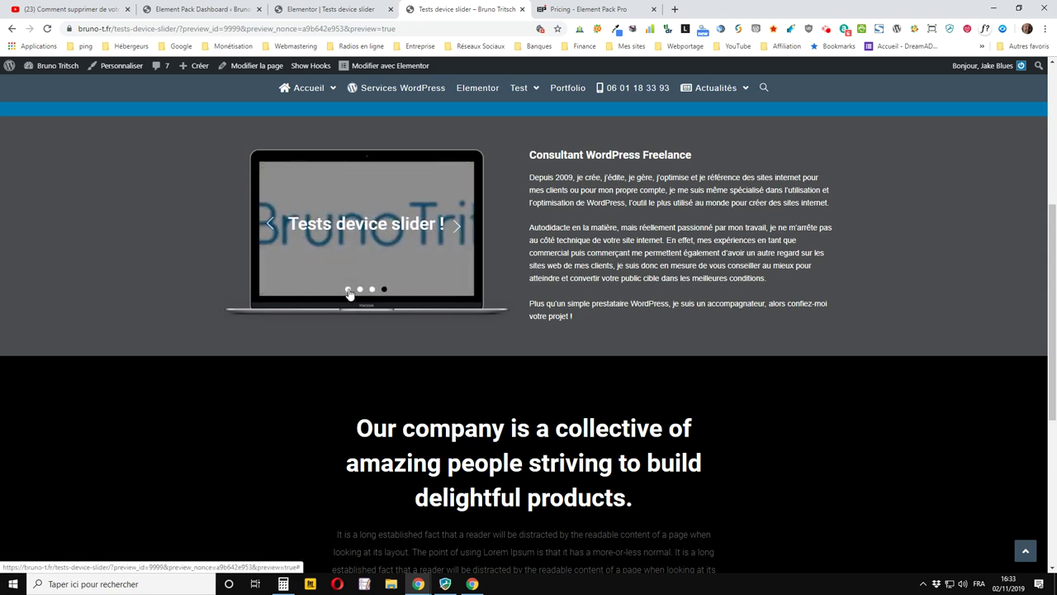
left_click(455, 231)
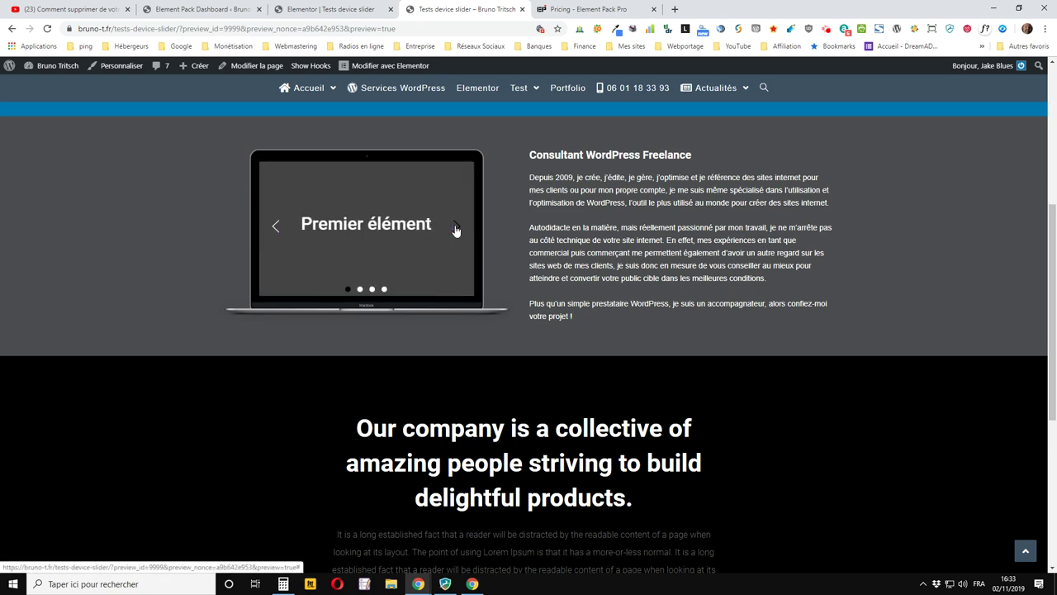
left_click(460, 235)
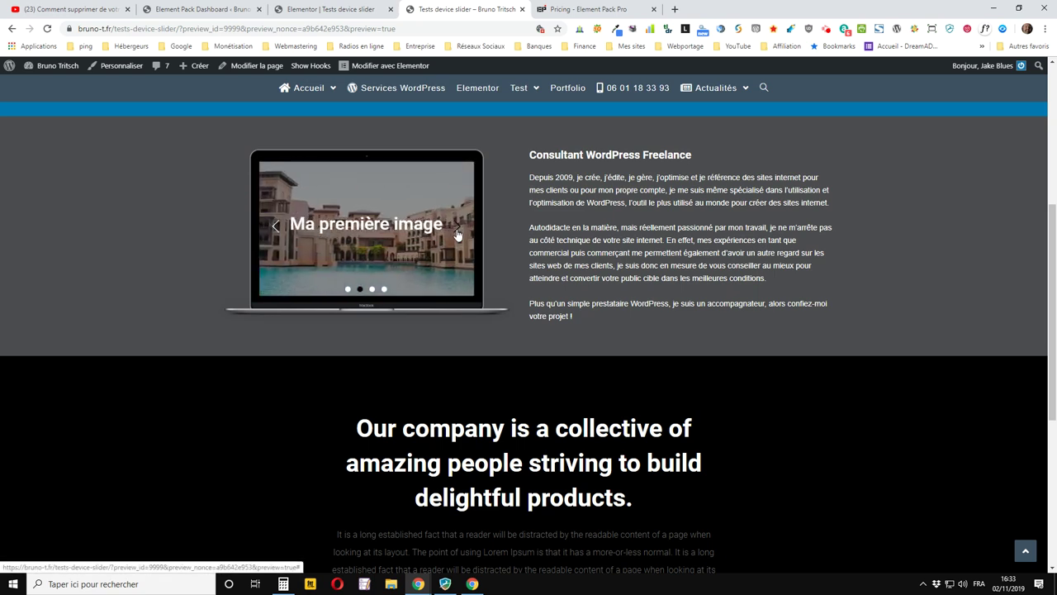
left_click(459, 234)
left_click(456, 229)
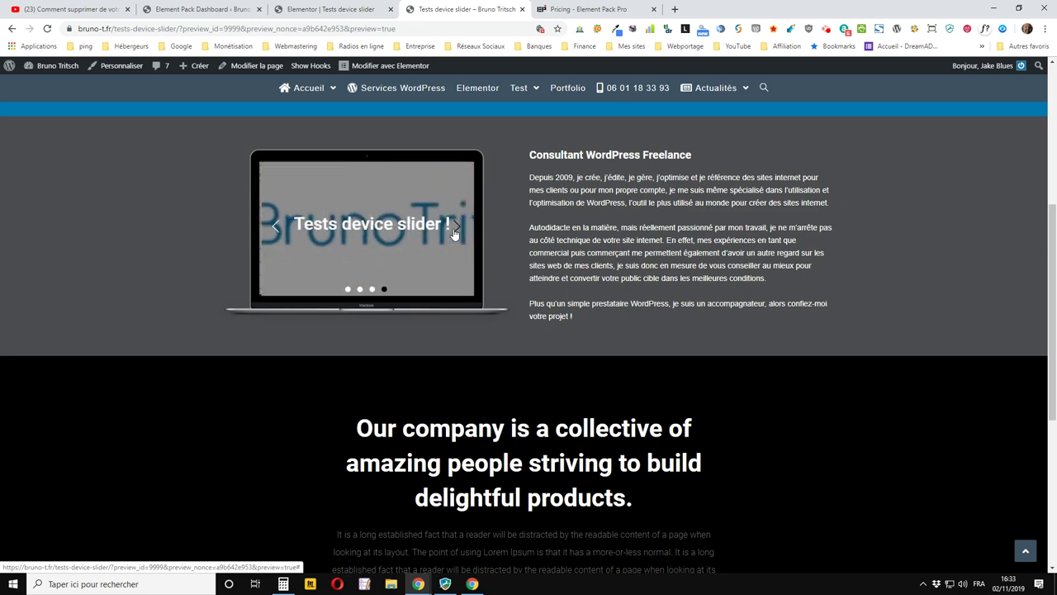
scroll(569, 376, "down", 1)
scroll(566, 373, "up", 3)
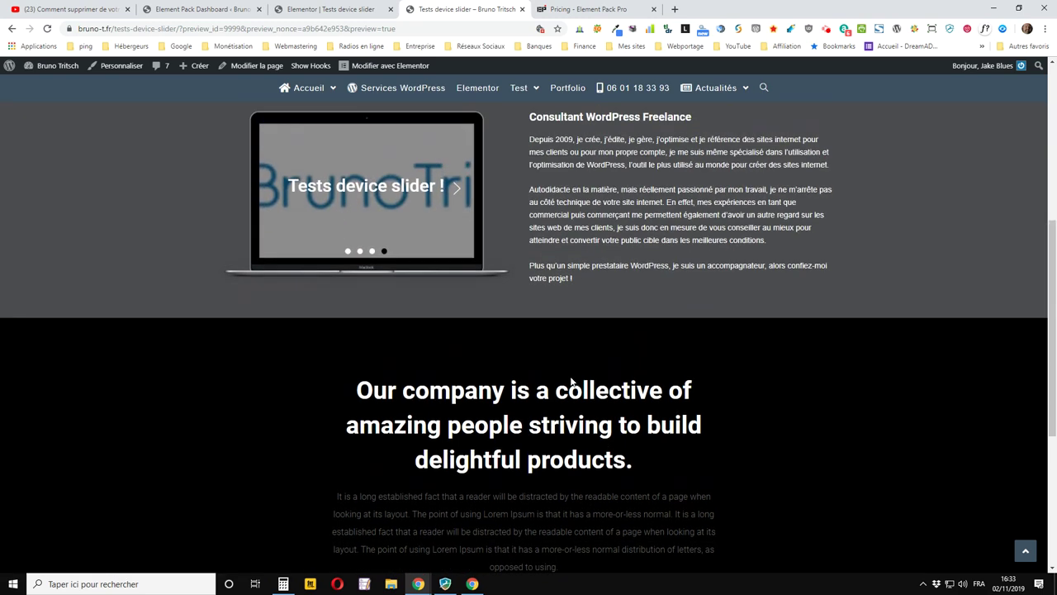
left_click(351, 10)
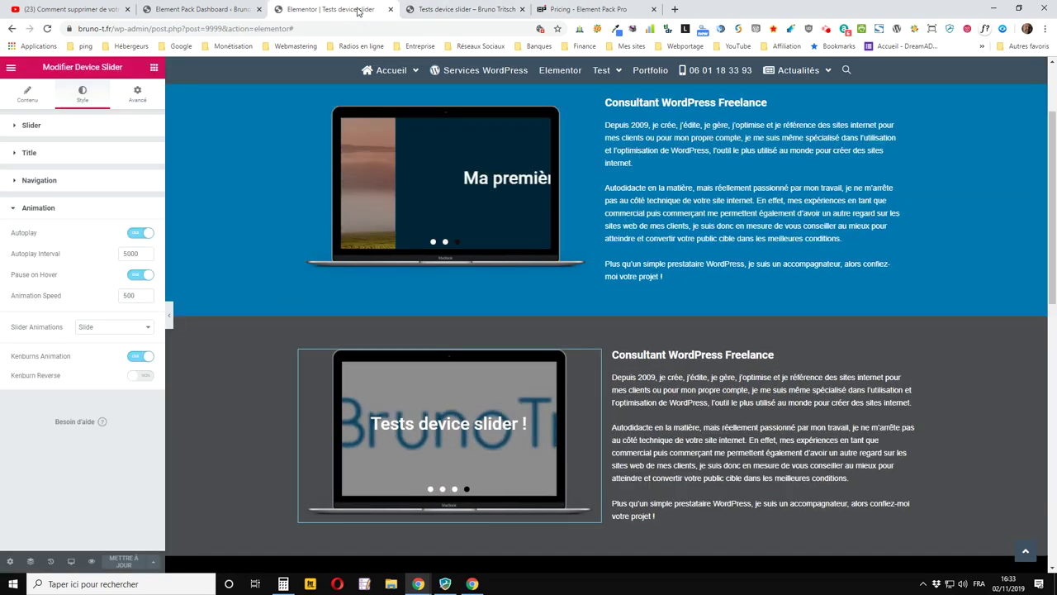
- Under Advanced, enable Use Tooltip and set its description to 'Ceci est mon infobulle'
left_click(139, 96)
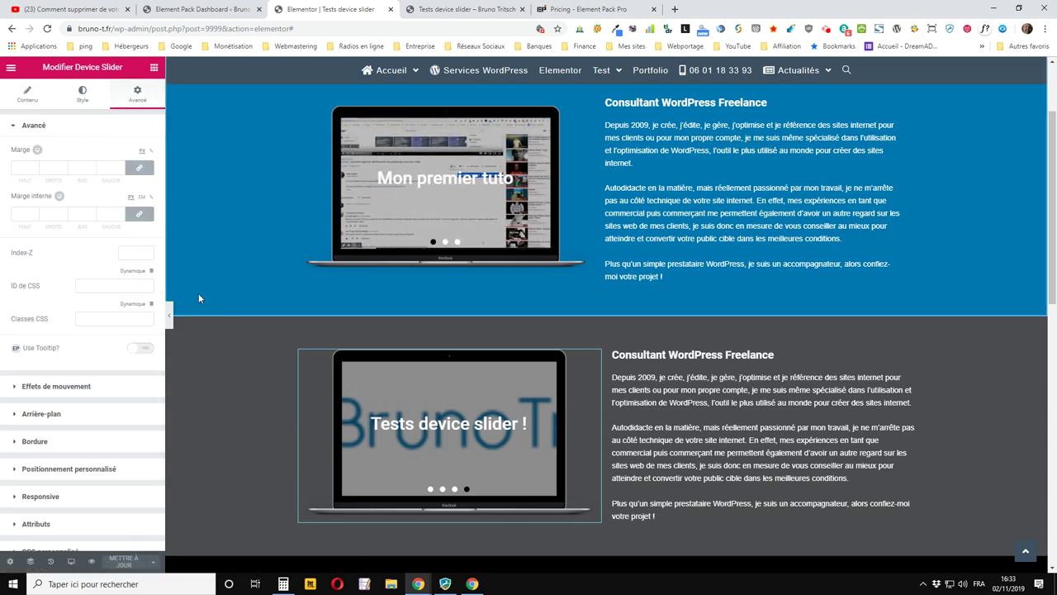
scroll(566, 406, "down", 2)
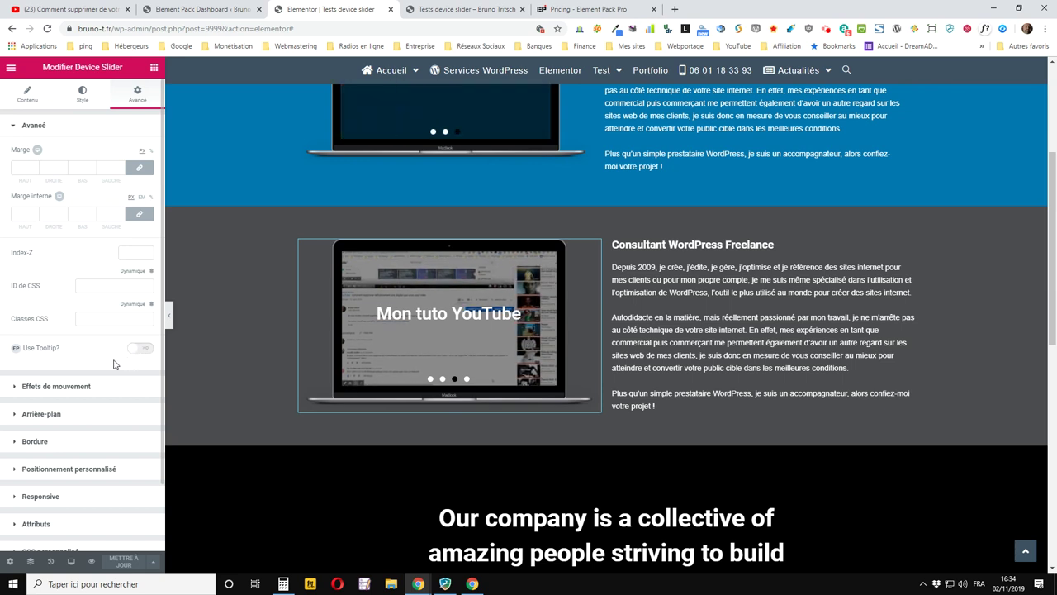
left_click(143, 354)
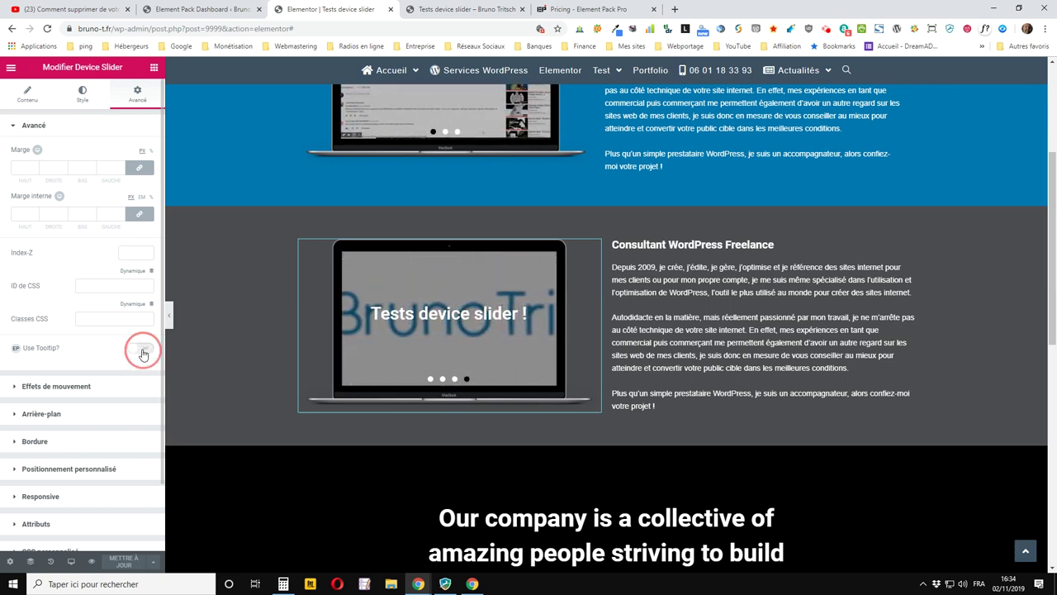
left_click(143, 350)
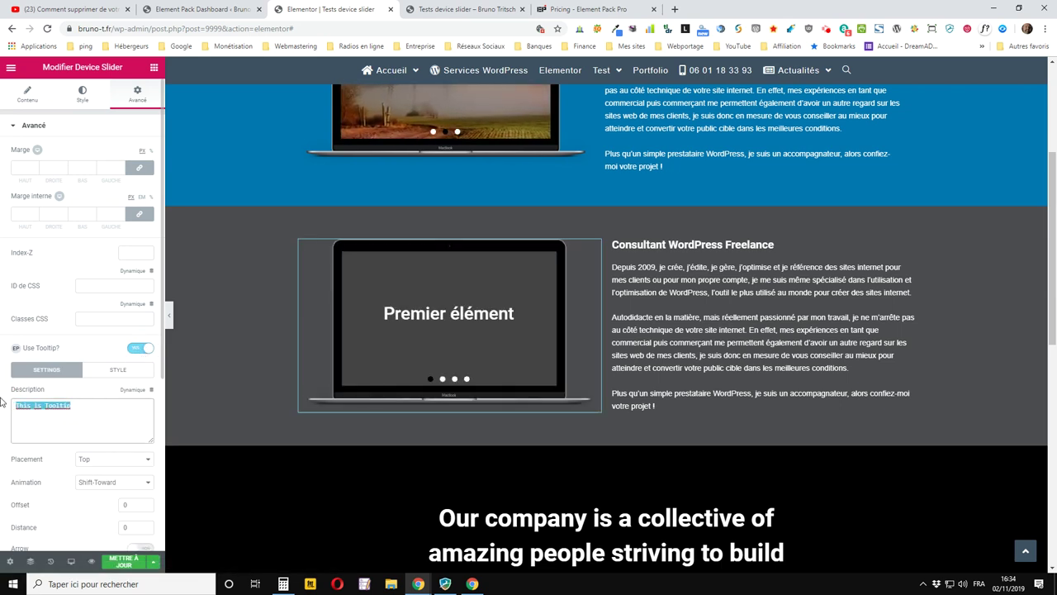
type("Ceci e")
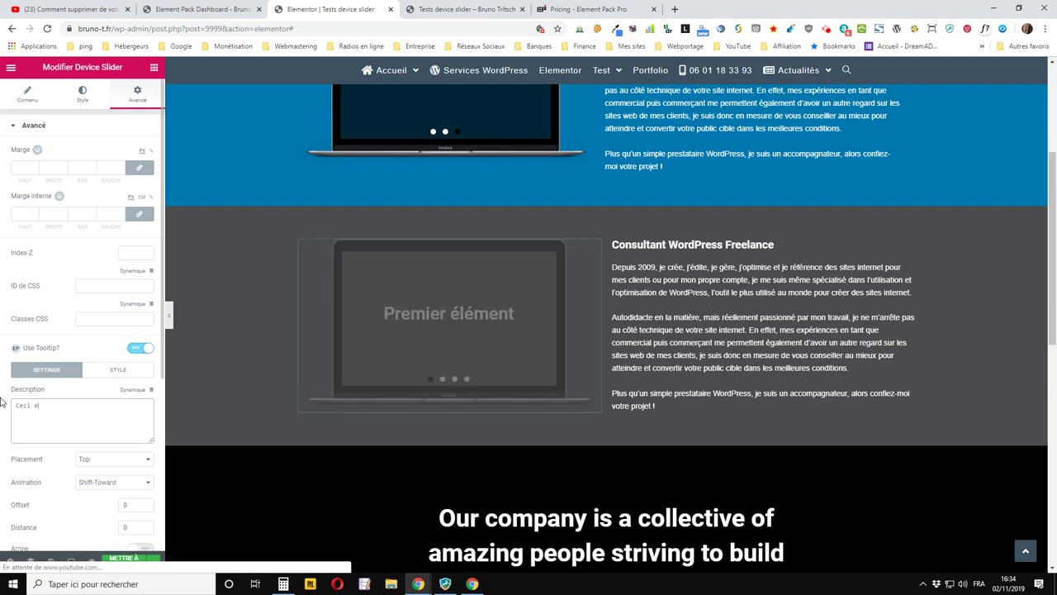
type("st mon ")
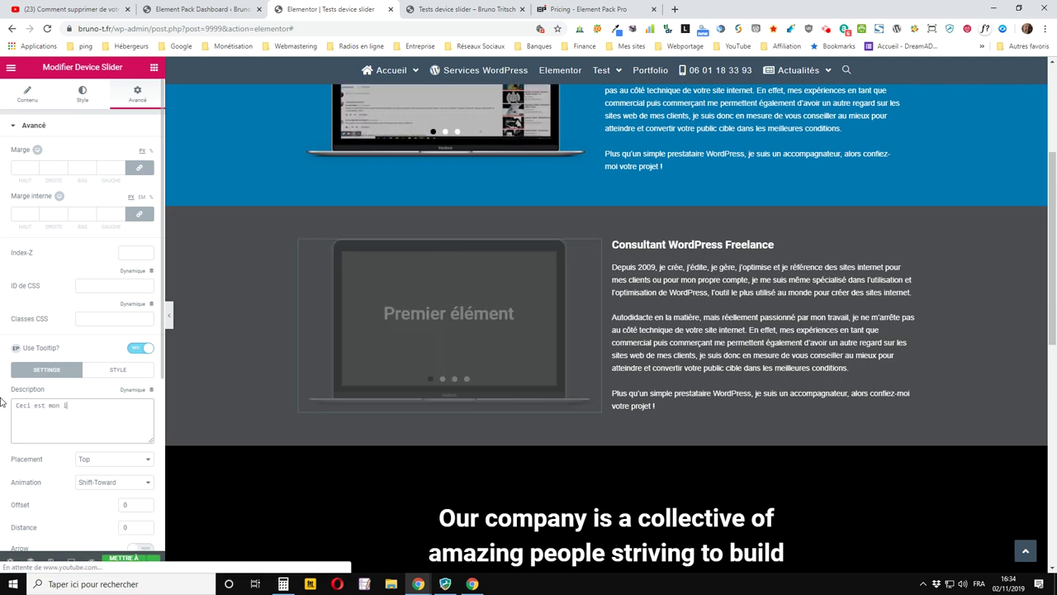
type("infobul")
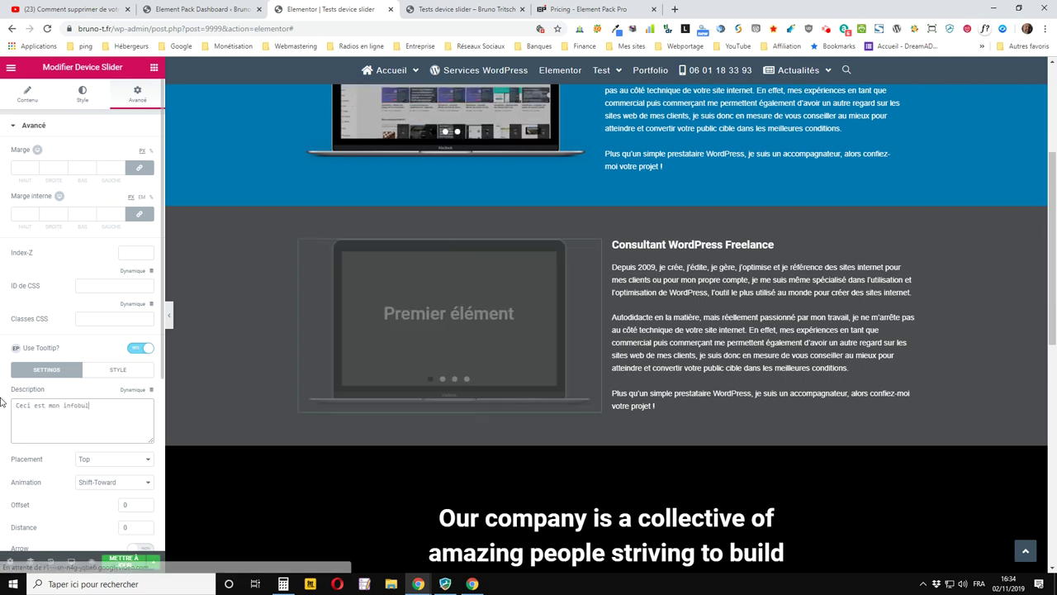
type("le")
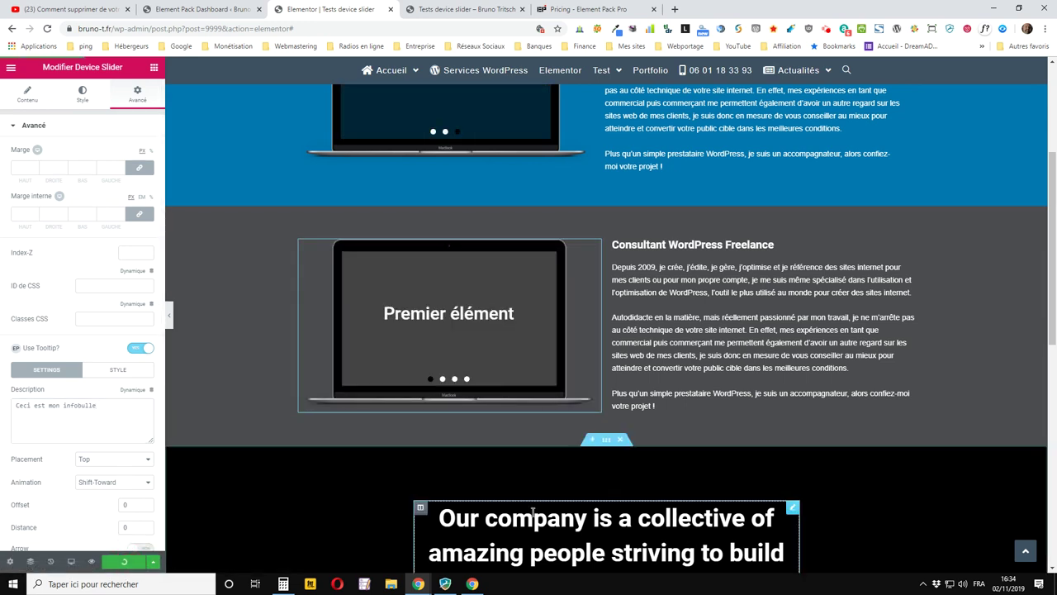
- Scroll the preview to the second slider to check the 'Ceci est mon infobulle' tooltip
left_click(489, 8)
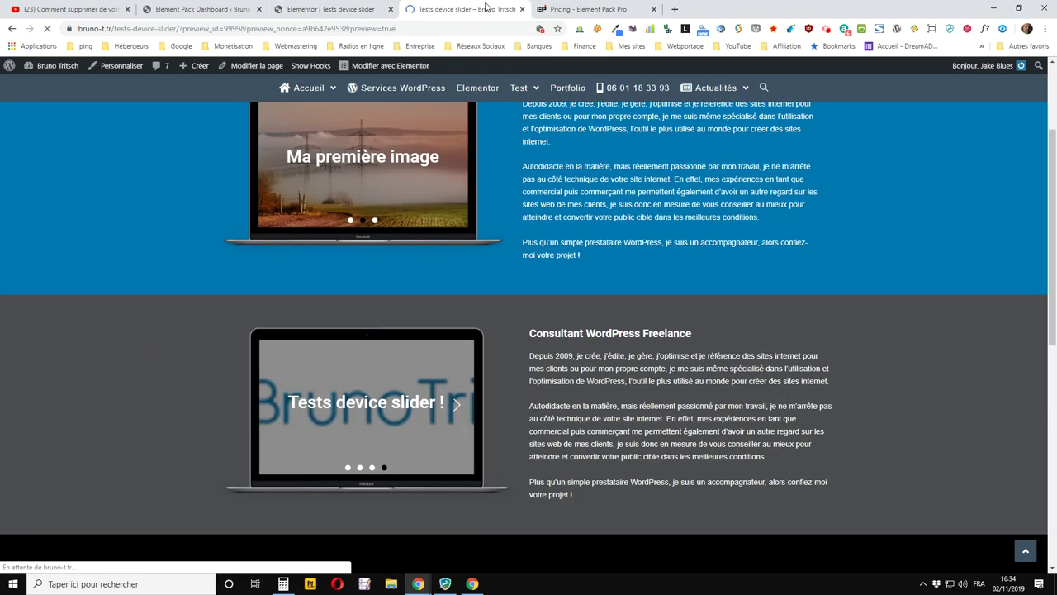
scroll(999, 201, "down", 3)
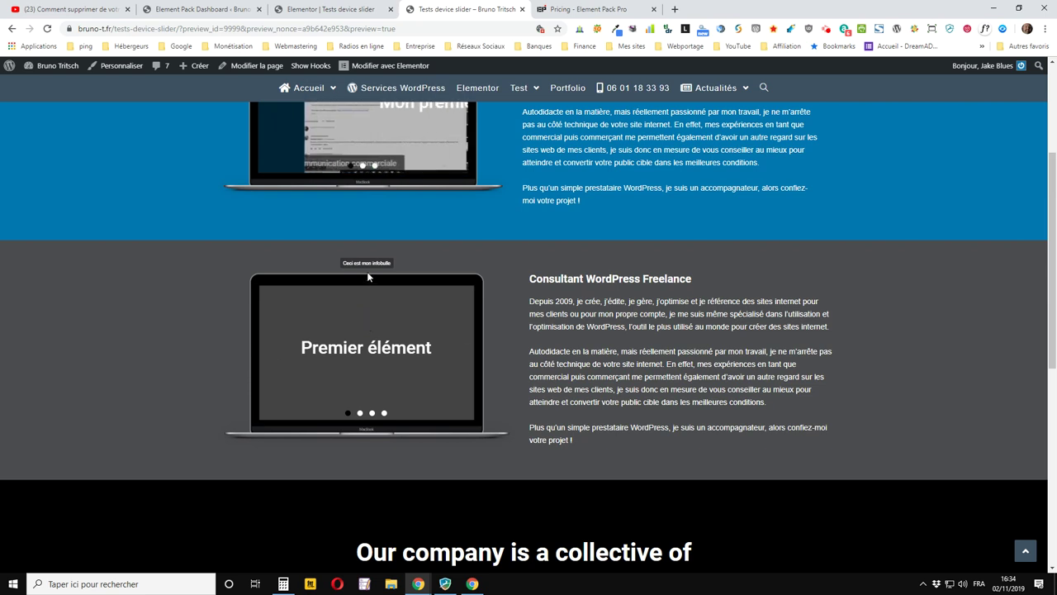
- Review the tooltip Style options, keeping Type de bordure set to Aucun
left_click(330, 9)
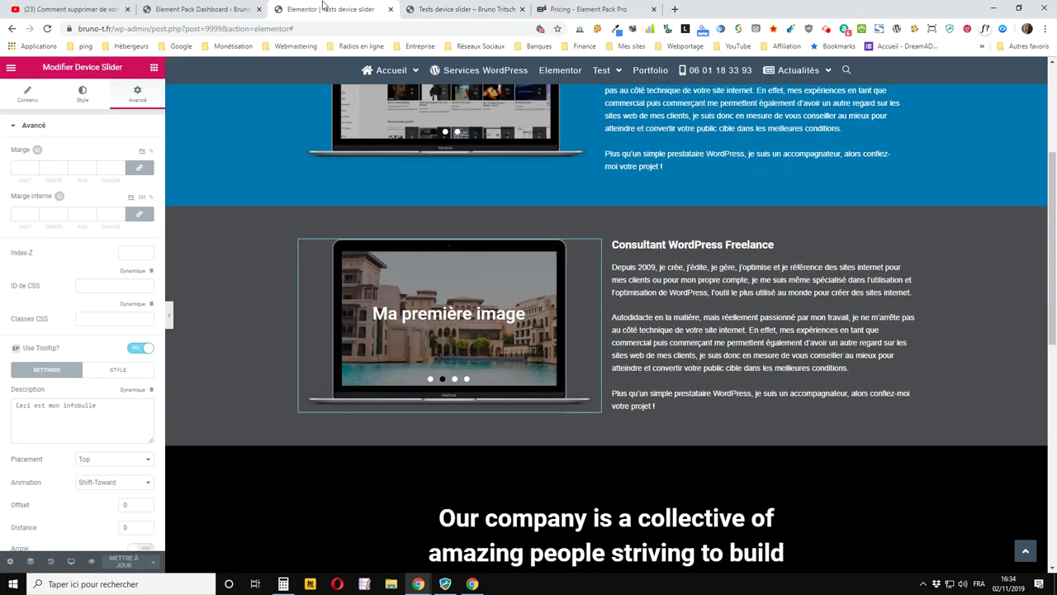
scroll(79, 404, "down", 1)
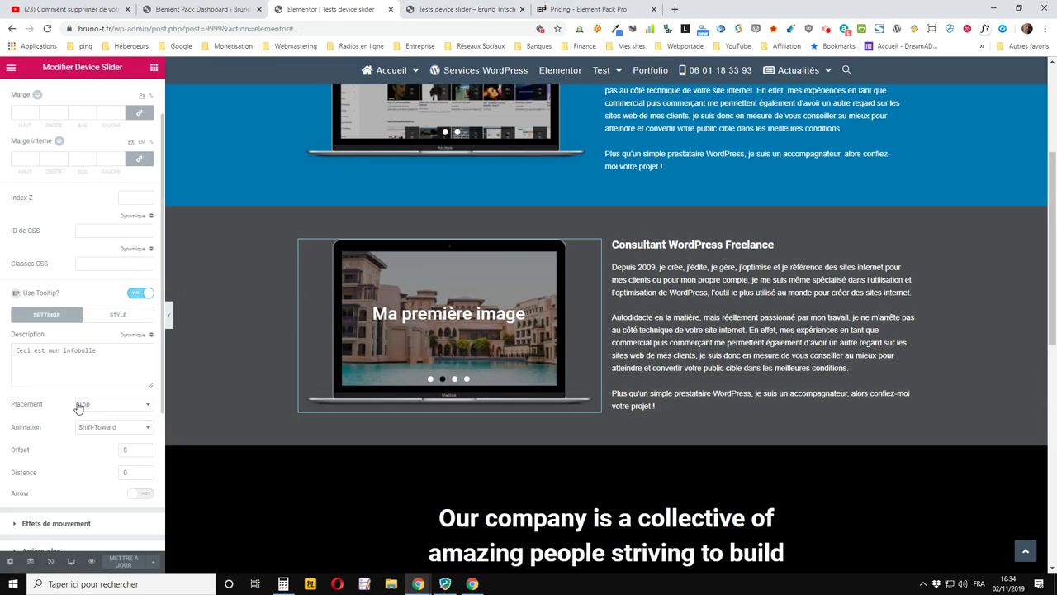
left_click(112, 317)
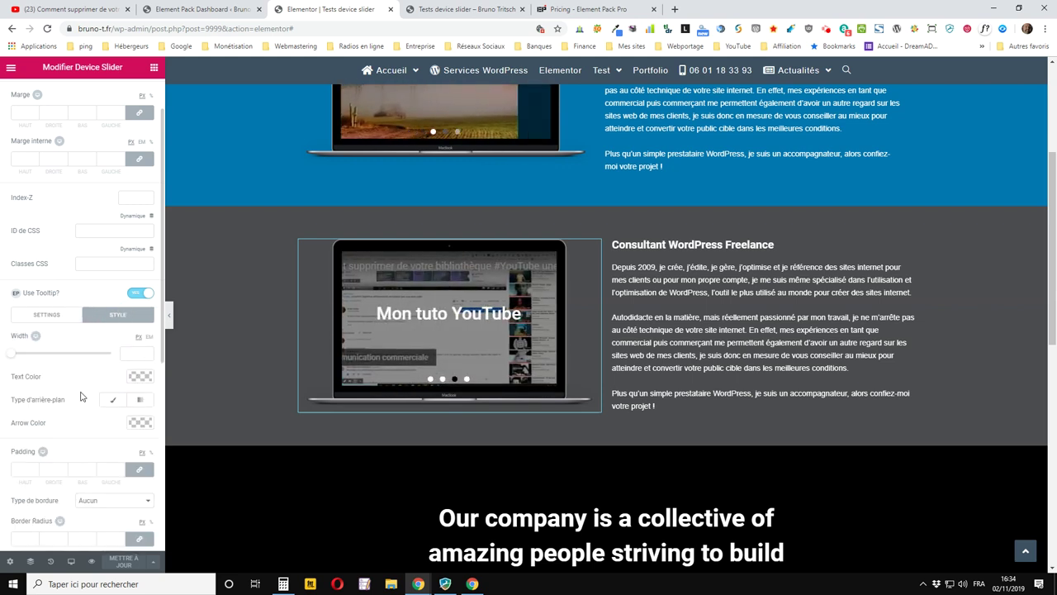
scroll(87, 424, "down", 2)
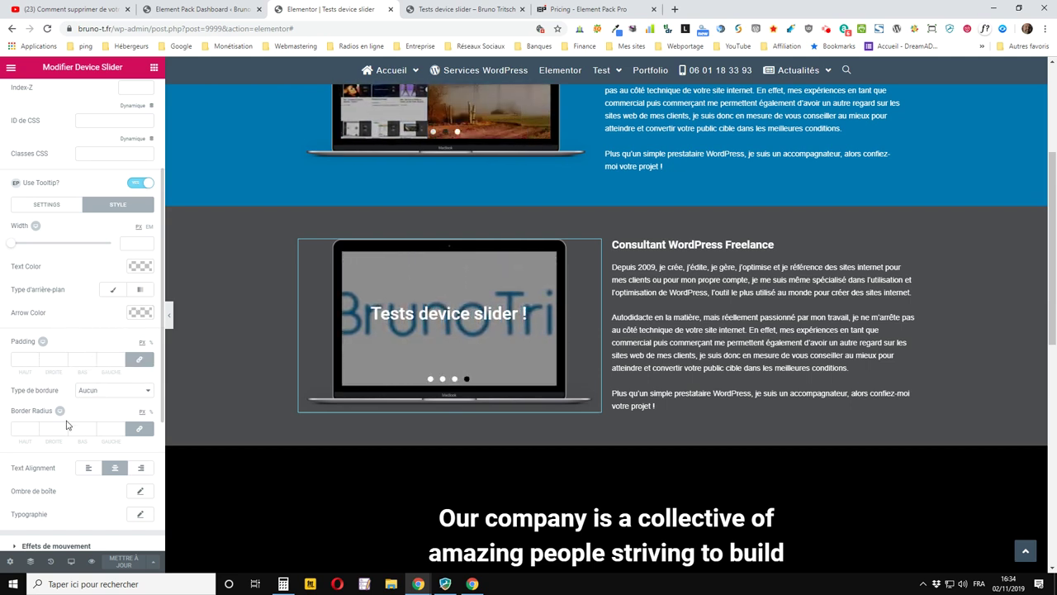
left_click(110, 392)
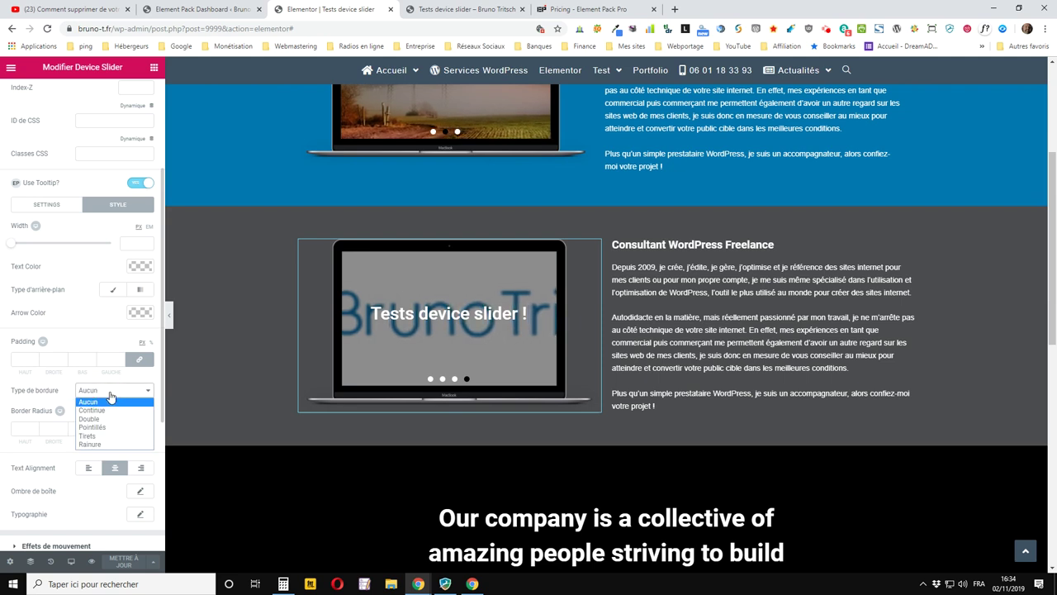
left_click(109, 400)
scroll(105, 394, "down", 2)
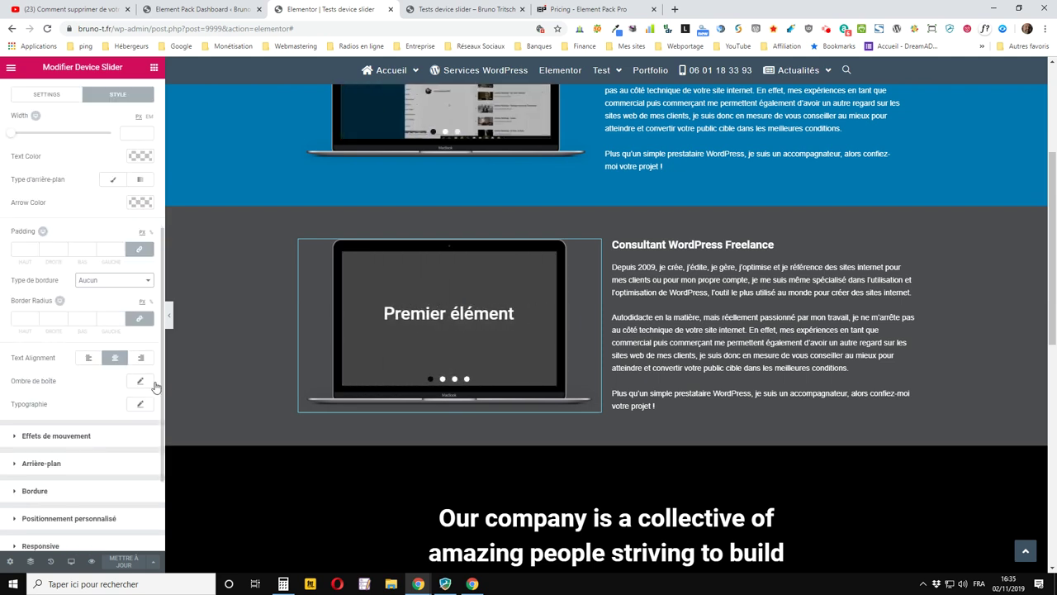
scroll(116, 399, "down", 1)
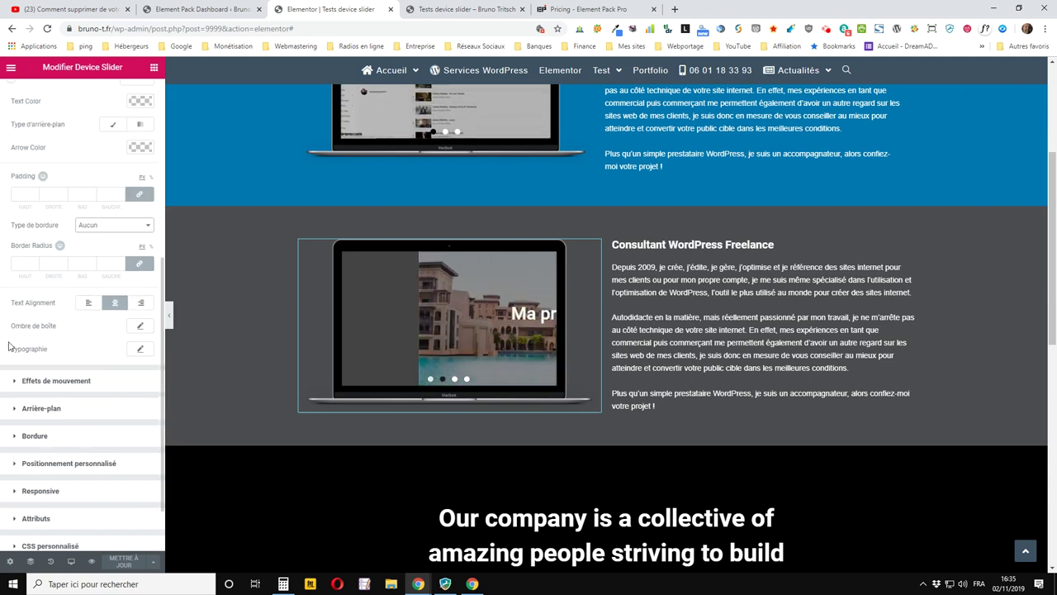
scroll(78, 327, "up", 4)
scroll(81, 332, "up", 2)
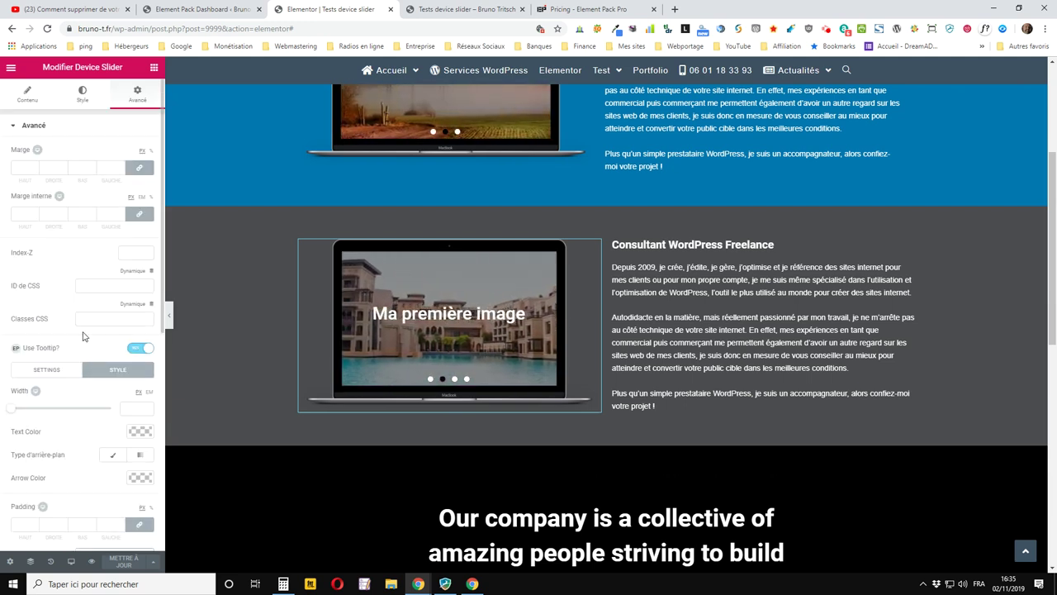
- Turn off the device slider tooltip, review the page, and view the Element Pack Pro pricing page
left_click(142, 351)
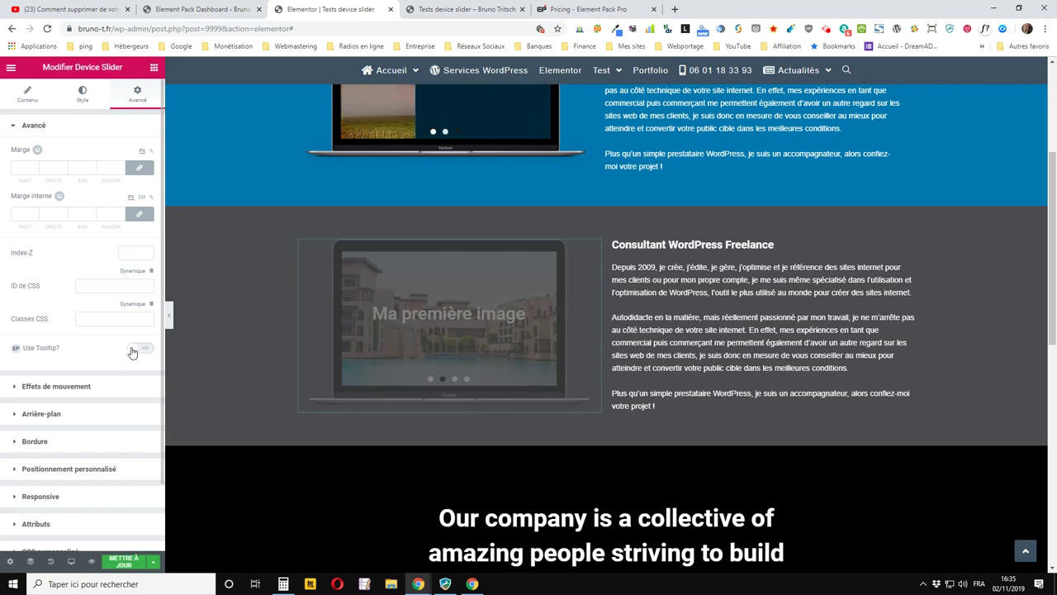
scroll(76, 376, "down", 1)
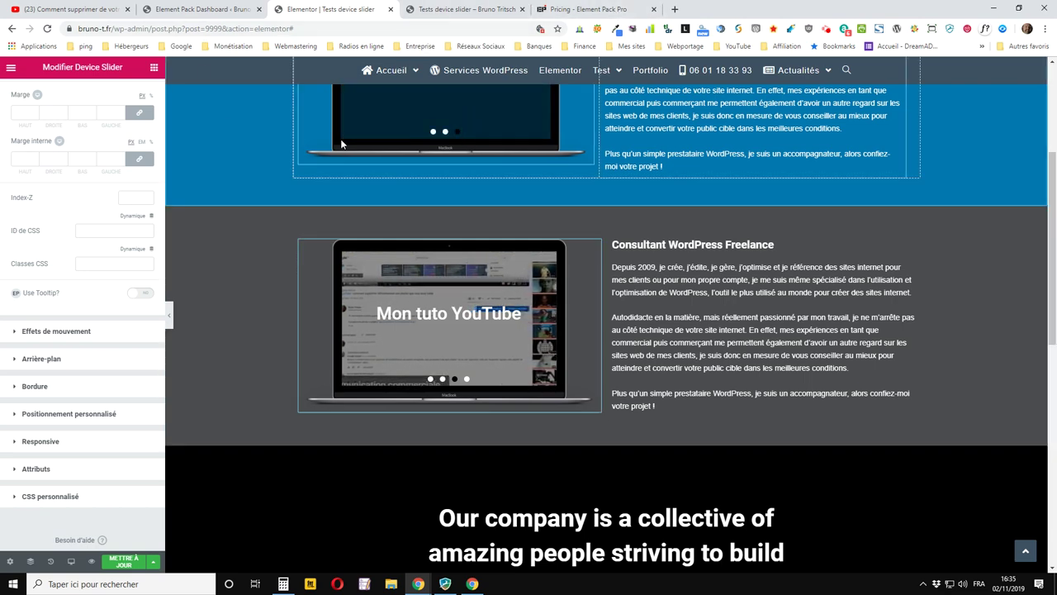
scroll(338, 135, "up", 3)
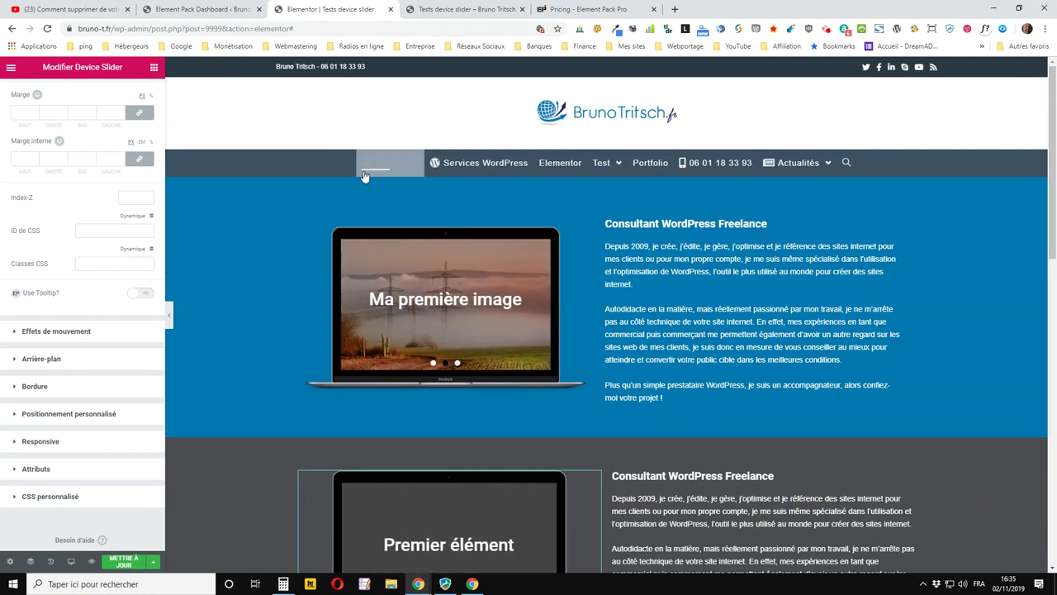
mouse_move(365, 175)
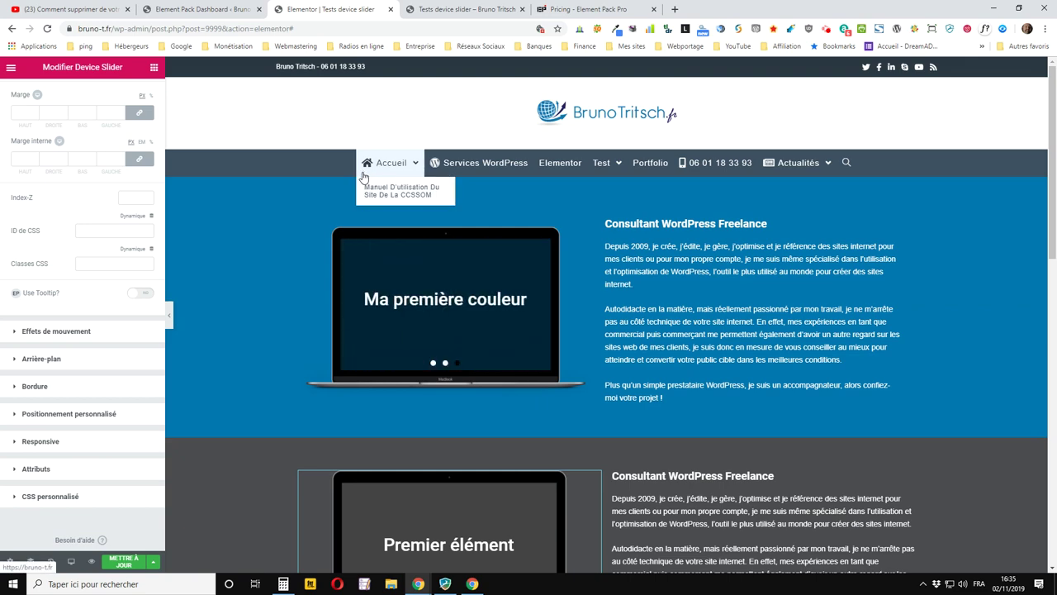
scroll(364, 177, "down", 2)
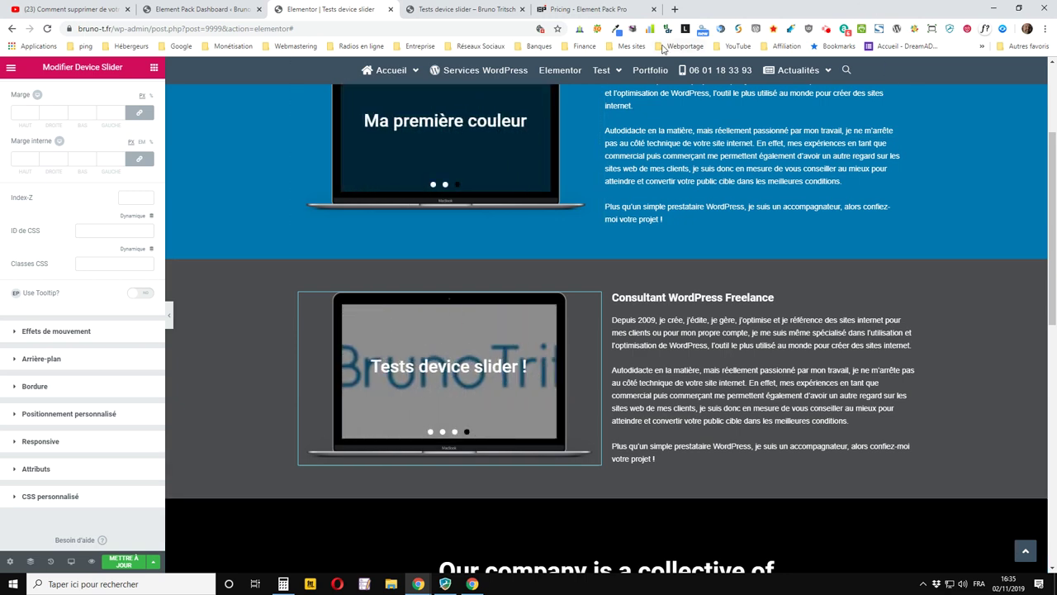
left_click(627, 9)
mouse_move(652, 80)
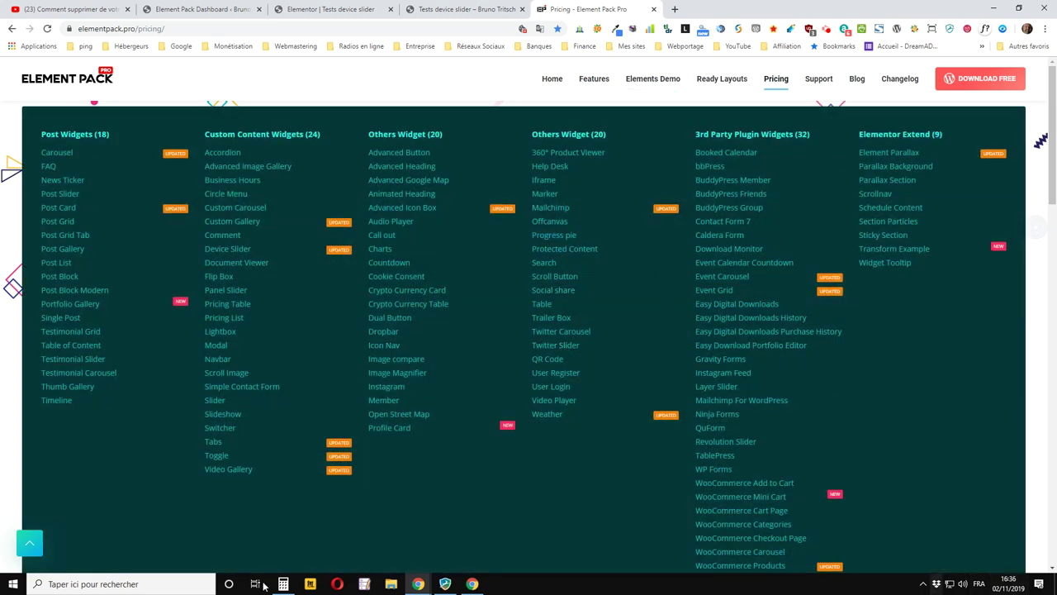
- Dismiss the widgets menu and compare Element Pack Pro yearly versus lifetime plan prices
left_click(430, 84)
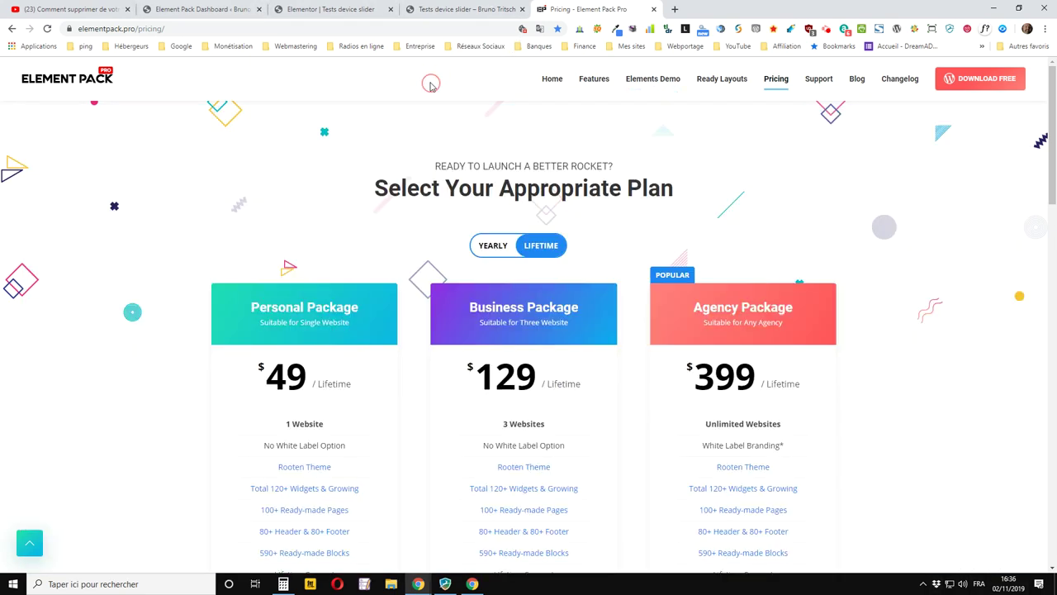
scroll(951, 429, "down", 2)
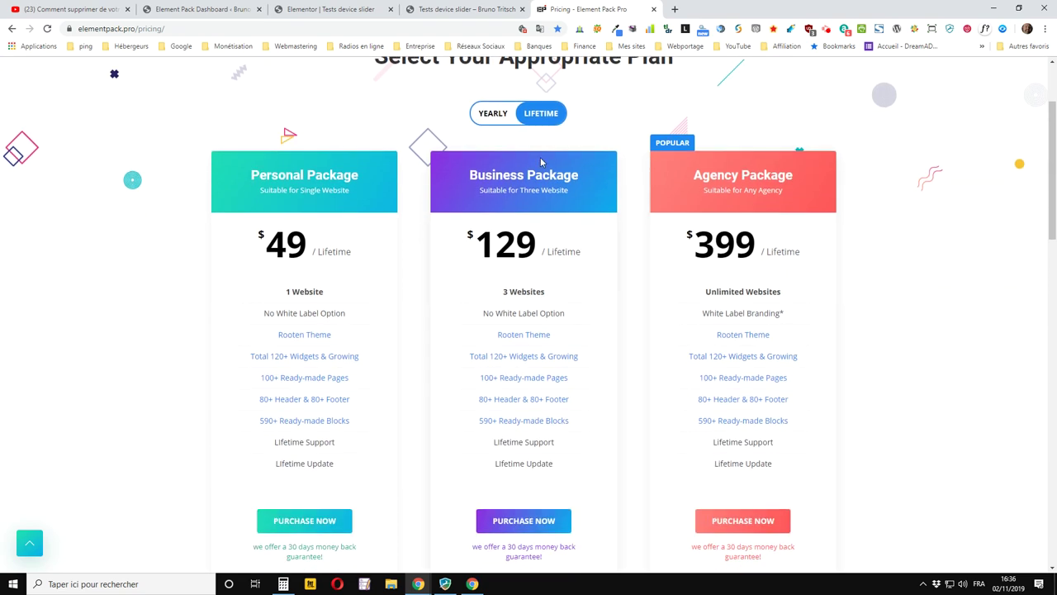
left_click(496, 122)
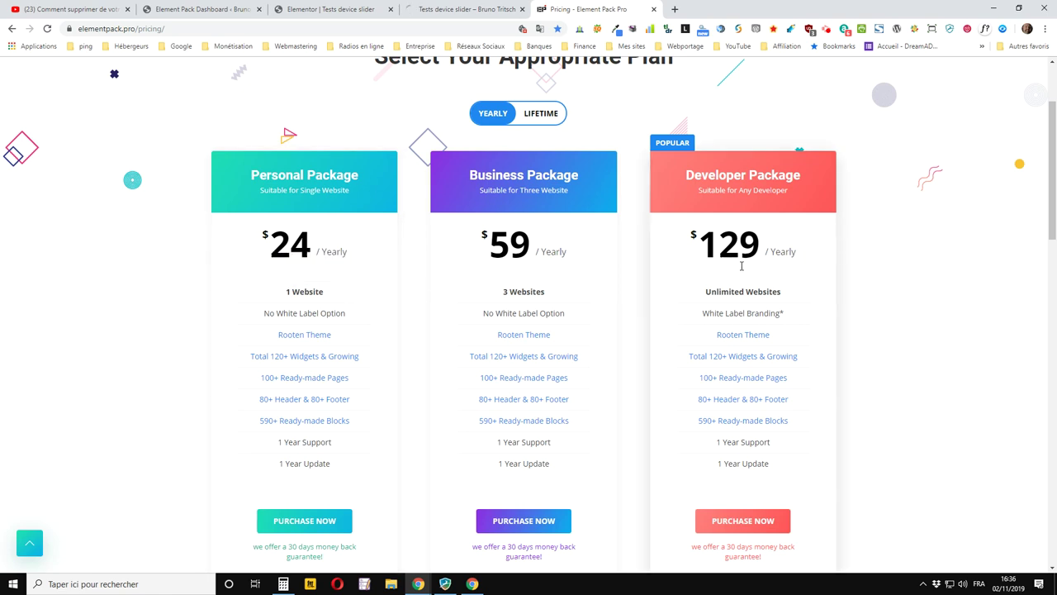
left_click(536, 111)
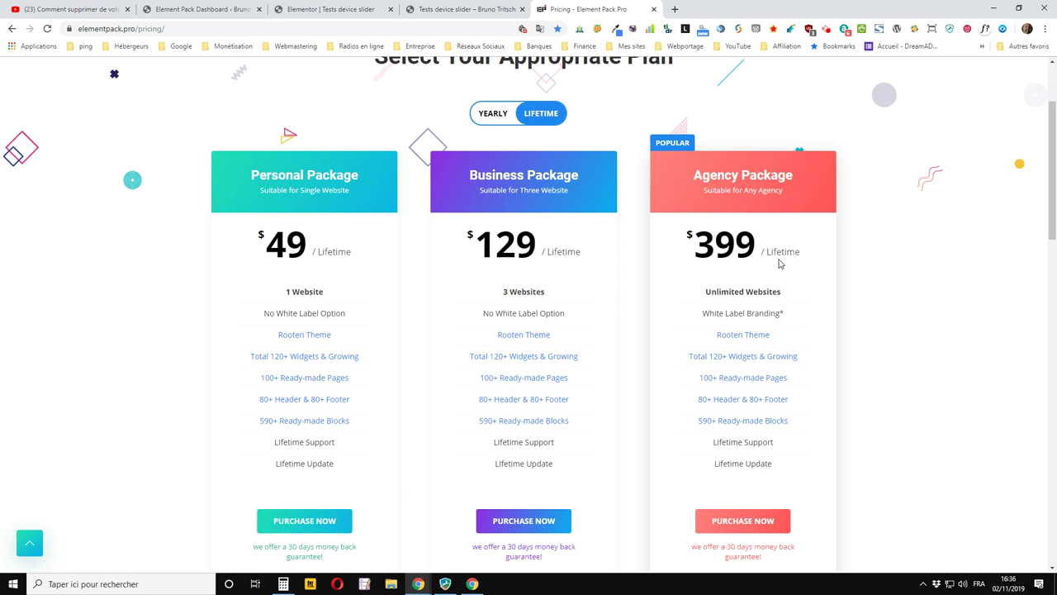
left_click(62, 10)
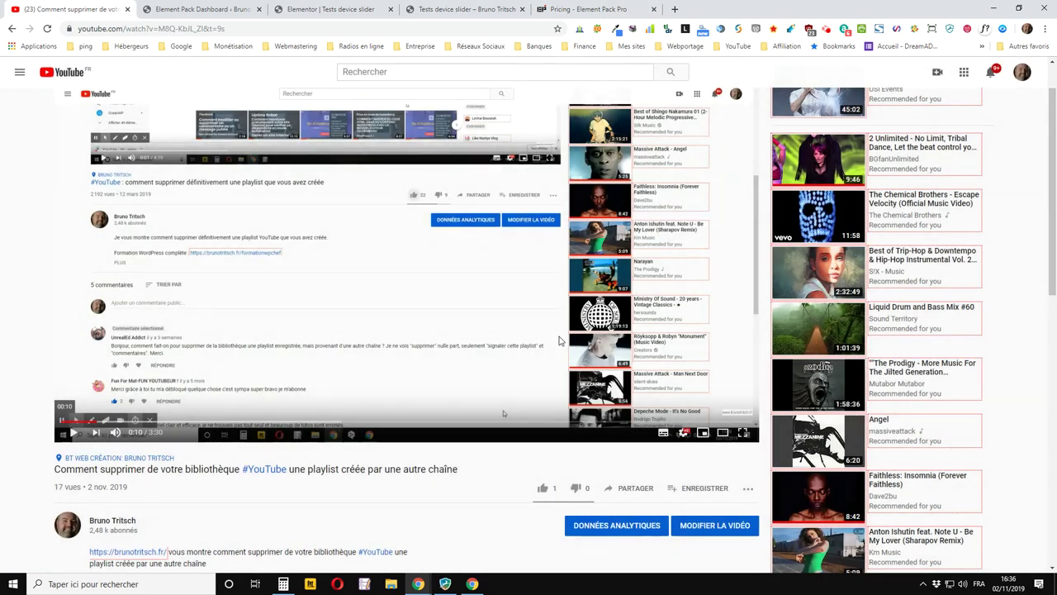
- Expand the tutorial video's full description, like the video, and go back to Elementor
scroll(558, 341, "down", 3)
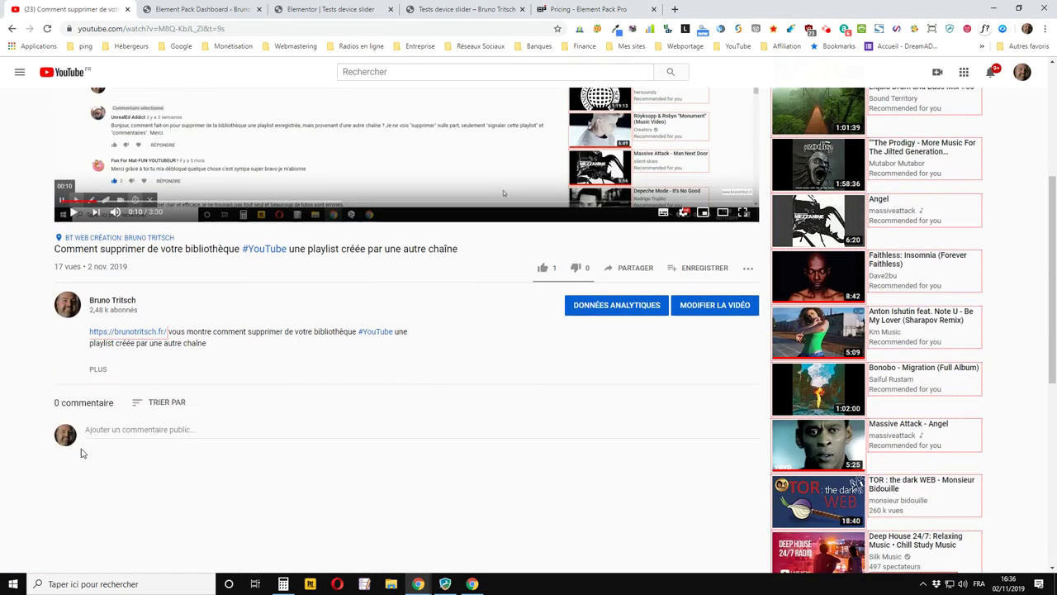
left_click(98, 368)
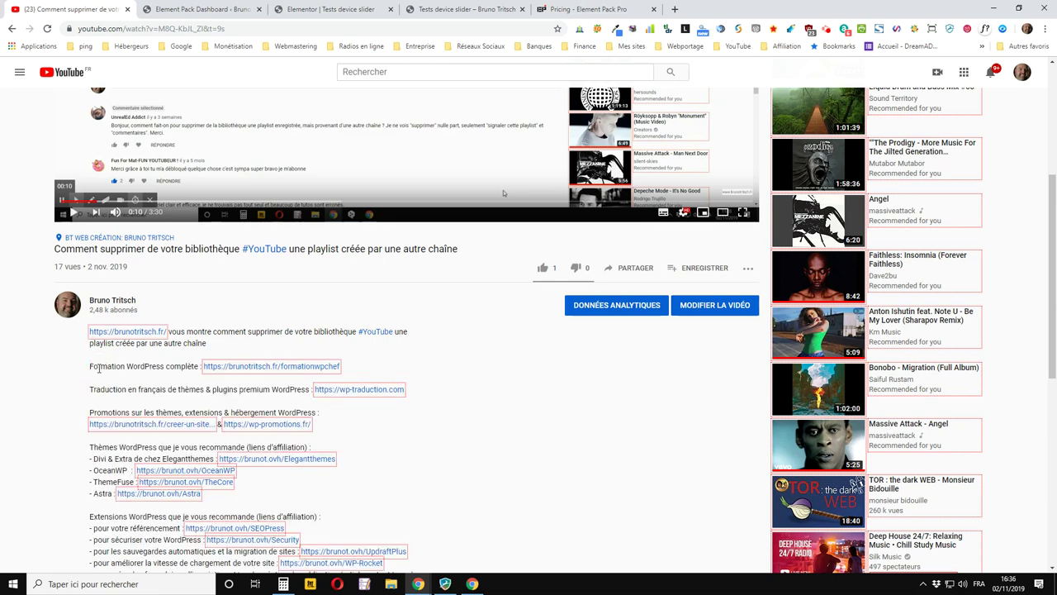
scroll(368, 438, "down", 1)
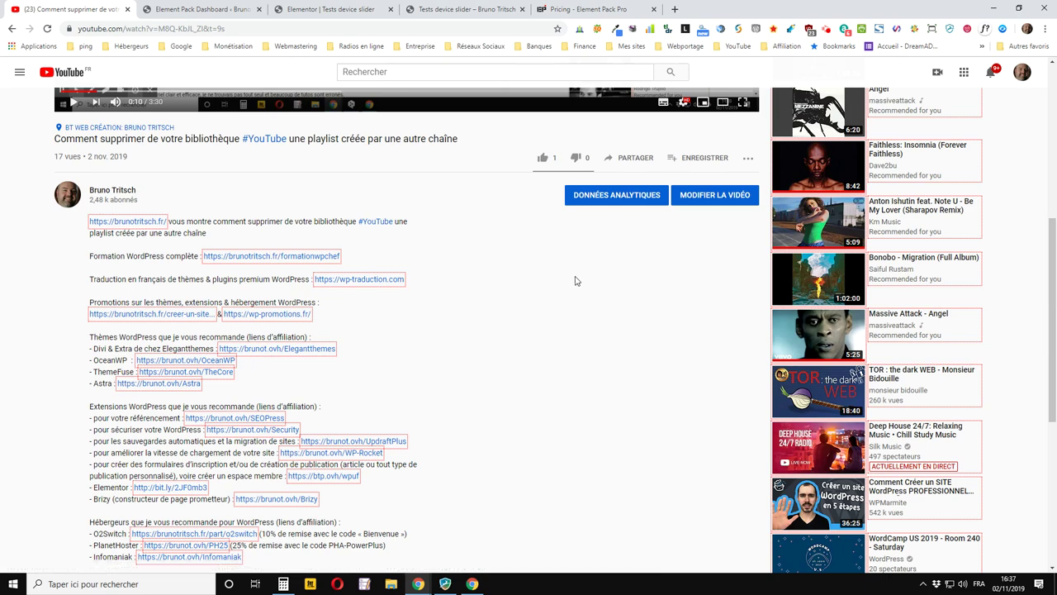
scroll(575, 281, "up", 2)
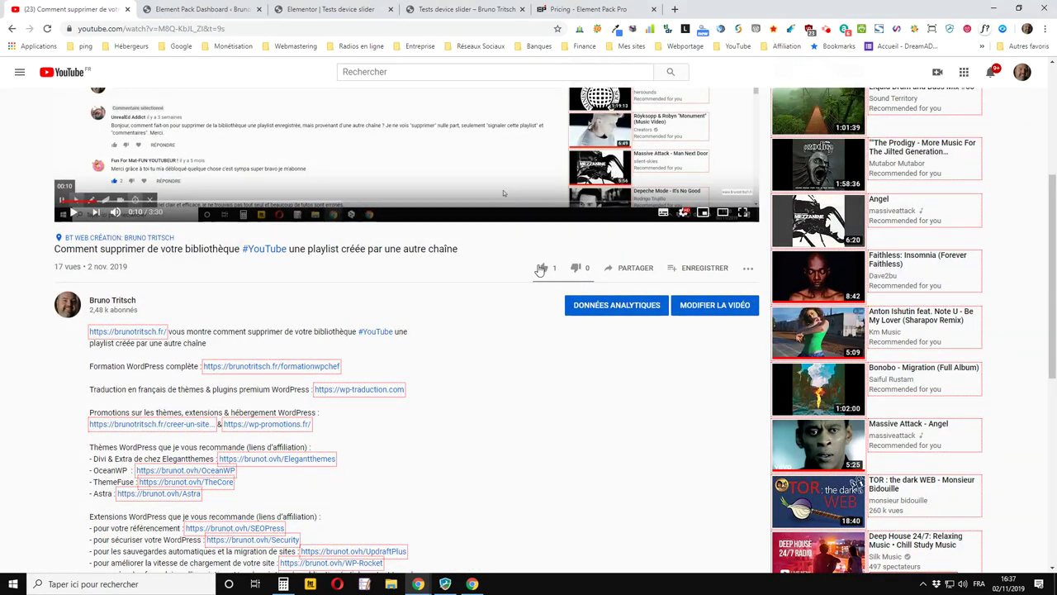
left_click(542, 268)
left_click(13, 584)
left_click(25, 584)
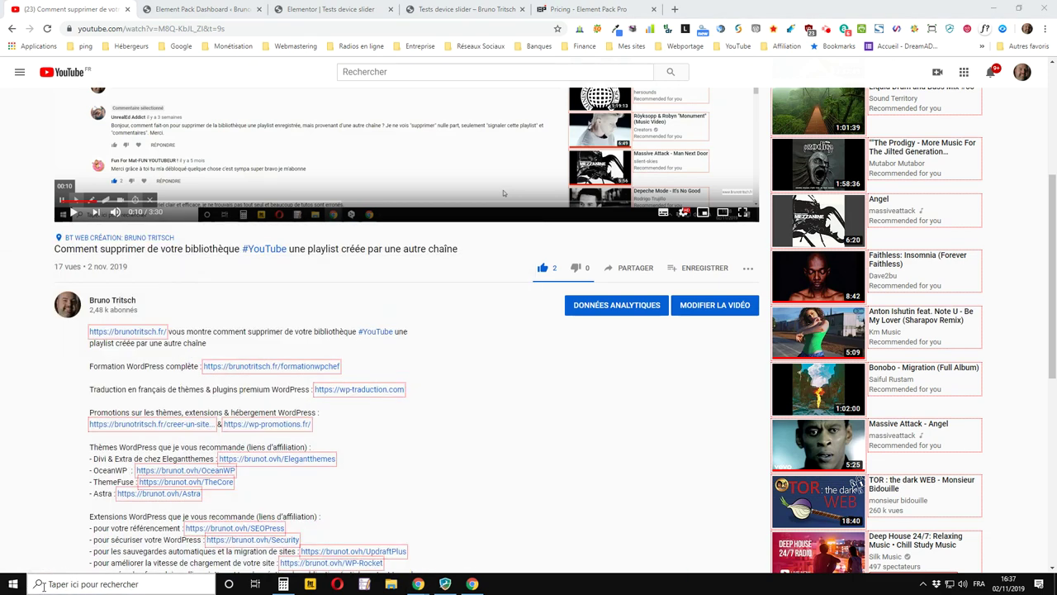
left_click(305, 10)
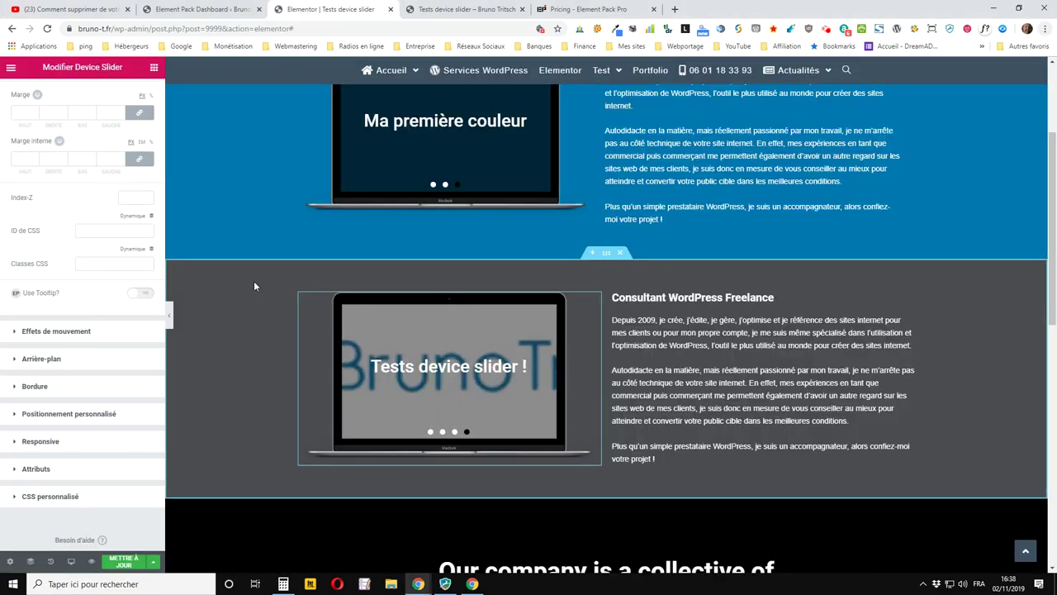